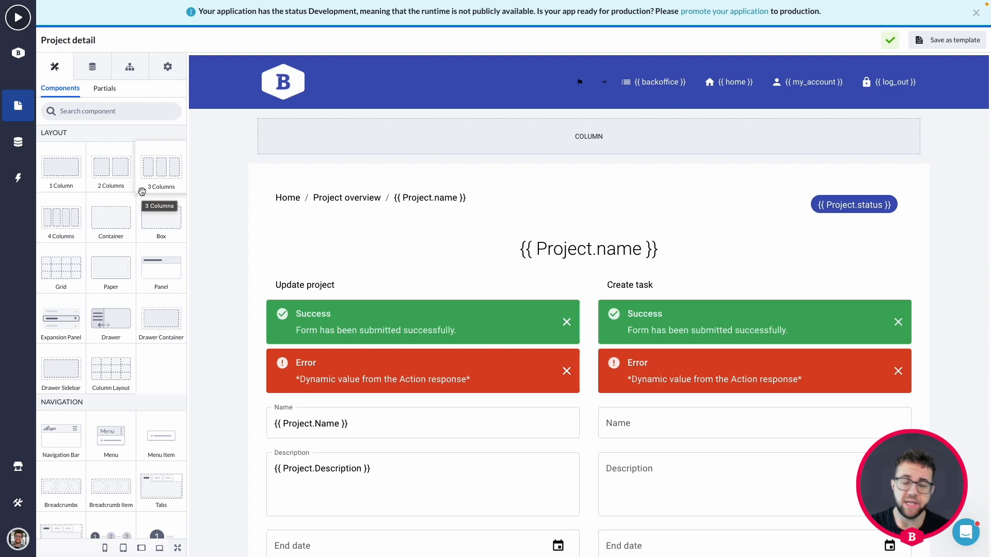
Step: Set the PDF button's column to width 6 on desktop, both tablet sizes and mobile
{"action": "scroll", "coordinate": [532, 306], "scroll_direction": "down", "scroll_amount": 10}
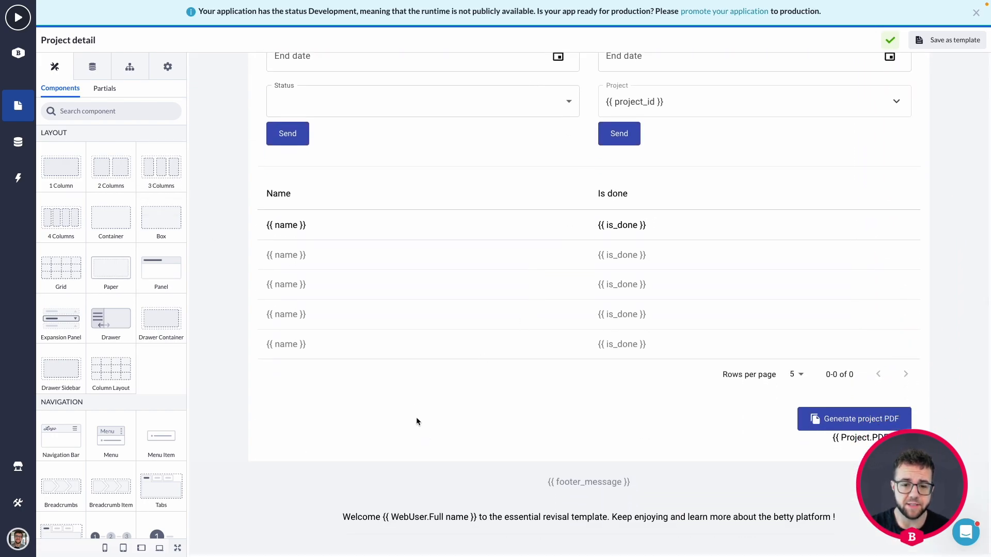
{"action": "left_click", "coordinate": [417, 421]}
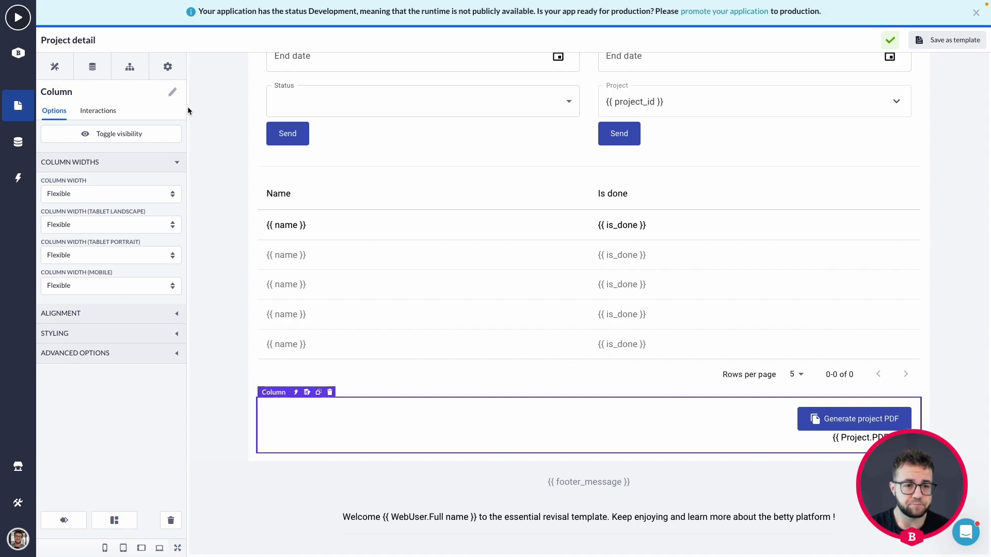
{"action": "left_click", "coordinate": [127, 194]}
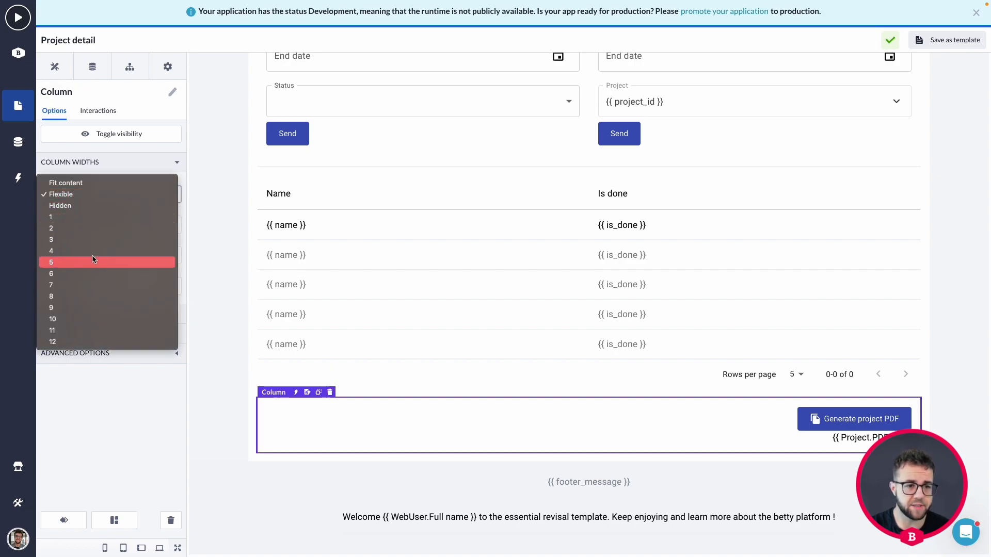
{"action": "left_click", "coordinate": [84, 274]}
{"action": "left_click", "coordinate": [87, 227]}
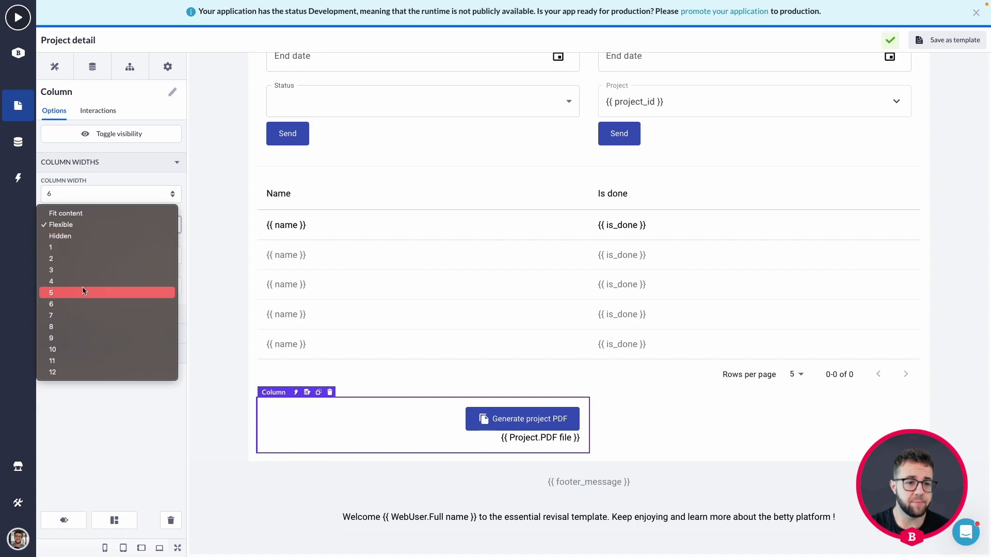
{"action": "left_click", "coordinate": [74, 305]}
{"action": "left_click", "coordinate": [93, 257]}
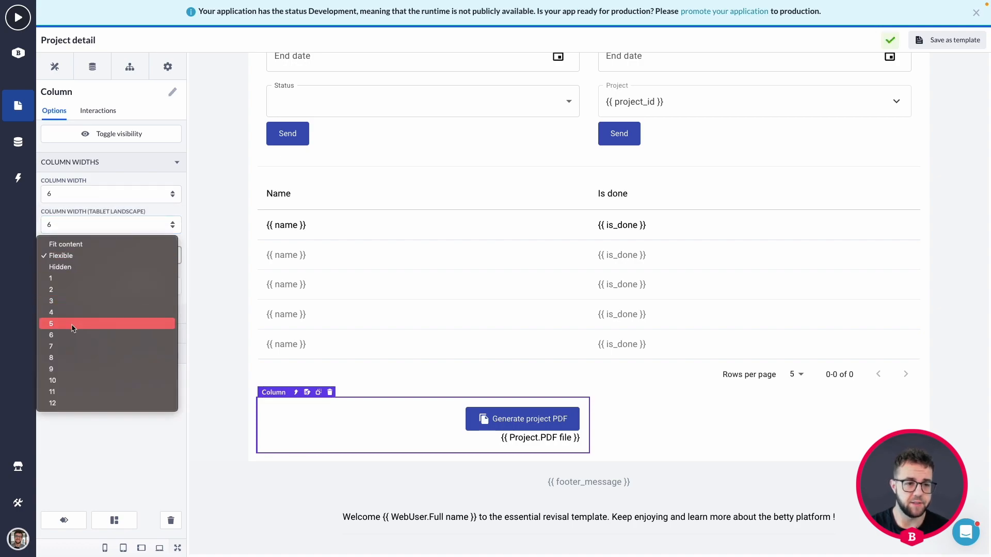
{"action": "left_click", "coordinate": [64, 341]}
{"action": "left_click", "coordinate": [73, 285]}
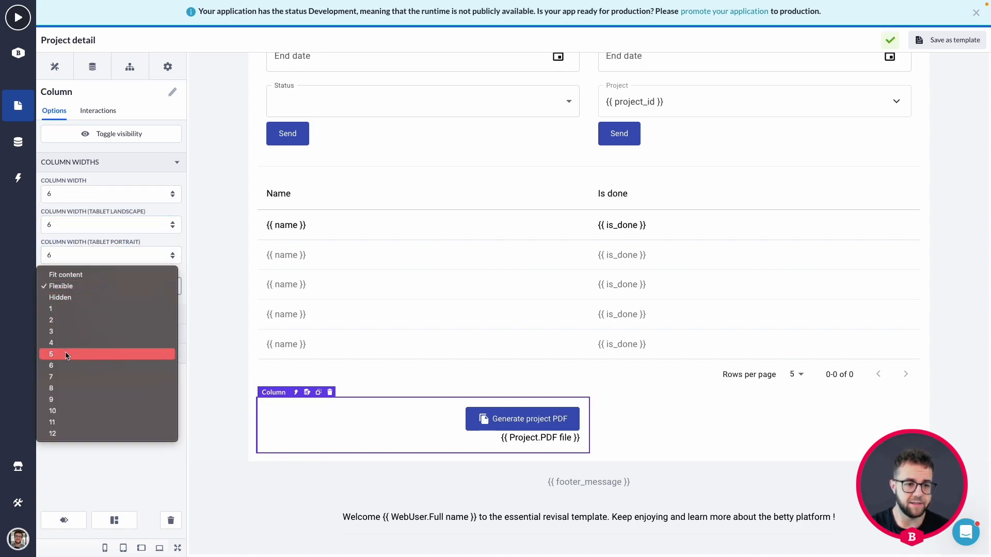
{"action": "left_click", "coordinate": [60, 366]}
Step: Add a new width-6 column and move it into the row beside the PDF column
{"action": "left_click", "coordinate": [55, 67]}
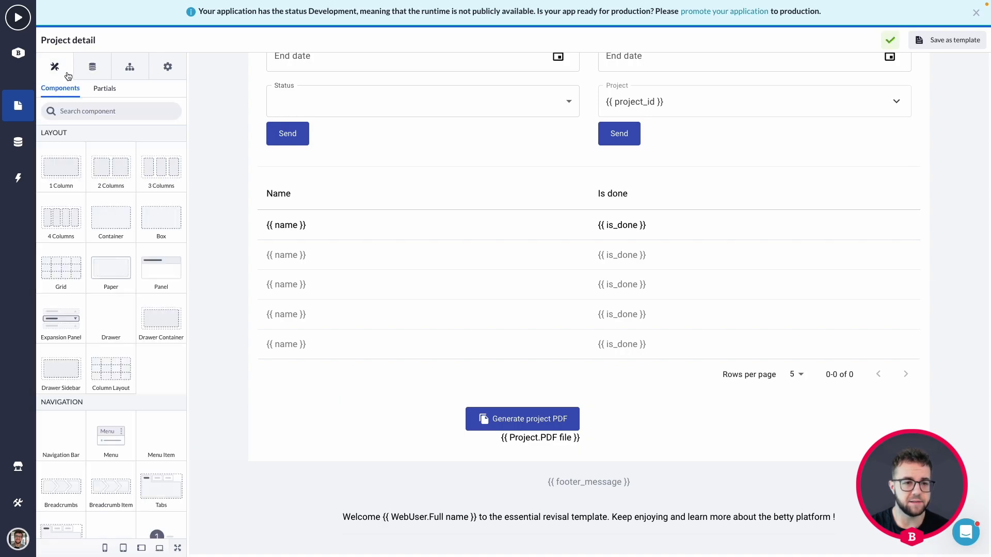
{"action": "left_click_drag", "start_coordinate": [95, 201], "coordinate": [633, 432]}
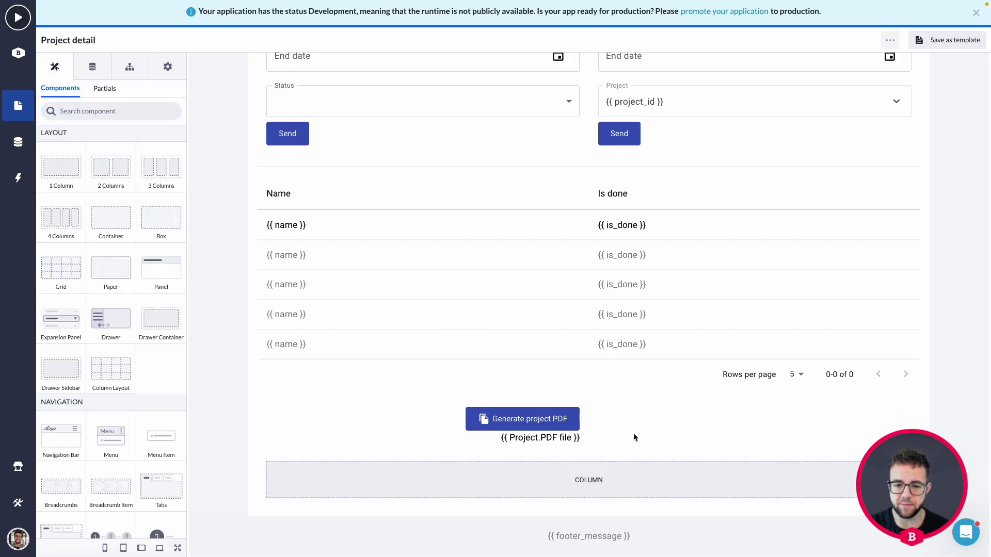
{"action": "left_click", "coordinate": [475, 488]}
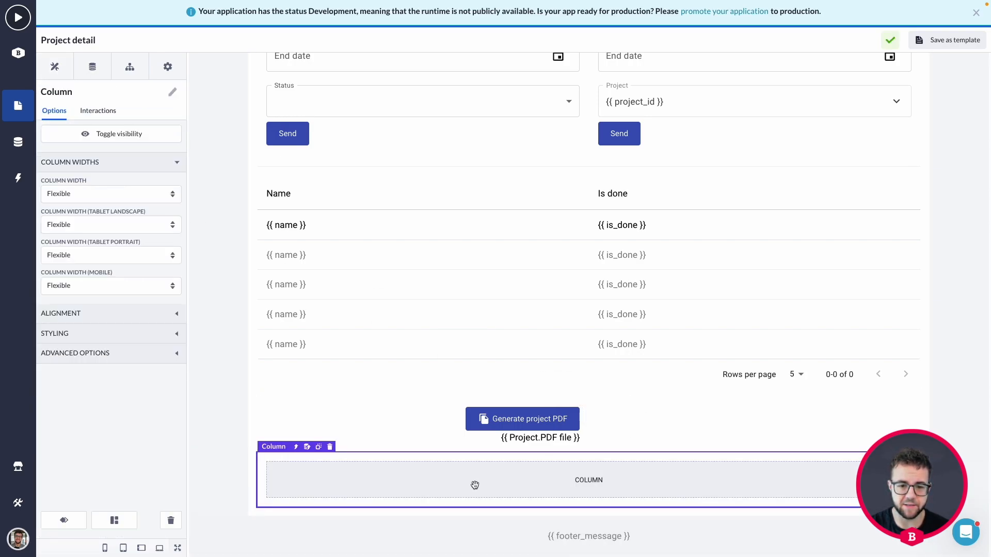
{"action": "left_click", "coordinate": [100, 195]}
{"action": "left_click", "coordinate": [66, 273]}
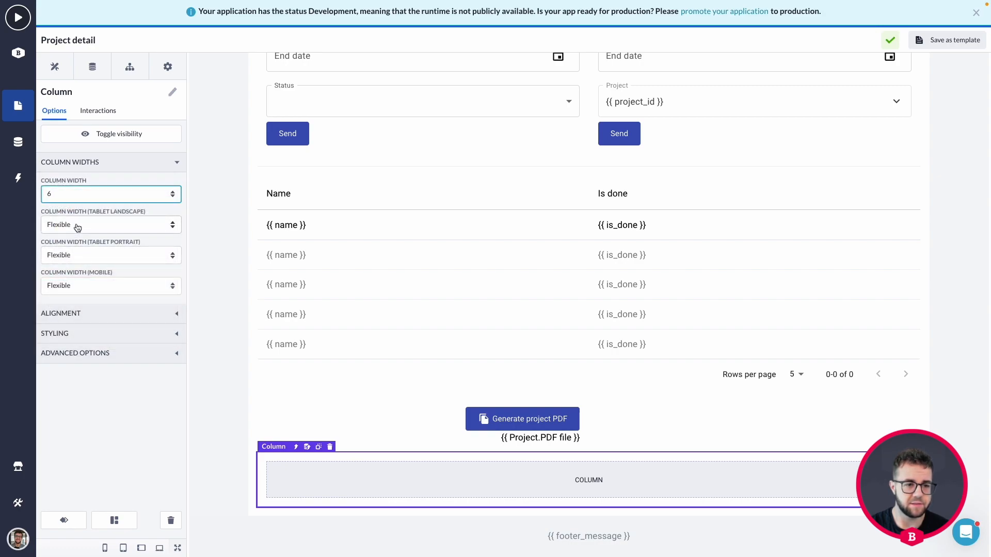
{"action": "left_click", "coordinate": [75, 224]}
{"action": "left_click", "coordinate": [60, 304]}
{"action": "left_click_drag", "start_coordinate": [465, 482], "coordinate": [275, 427]}
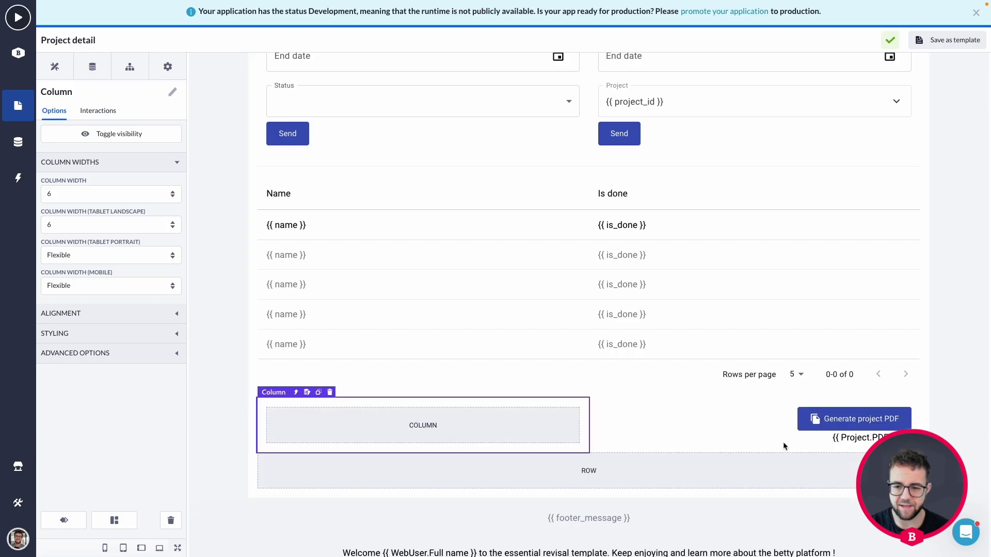
Step: Delete the leftover empty row
{"action": "left_click", "coordinate": [654, 478]}
{"action": "left_click", "coordinate": [320, 447]}
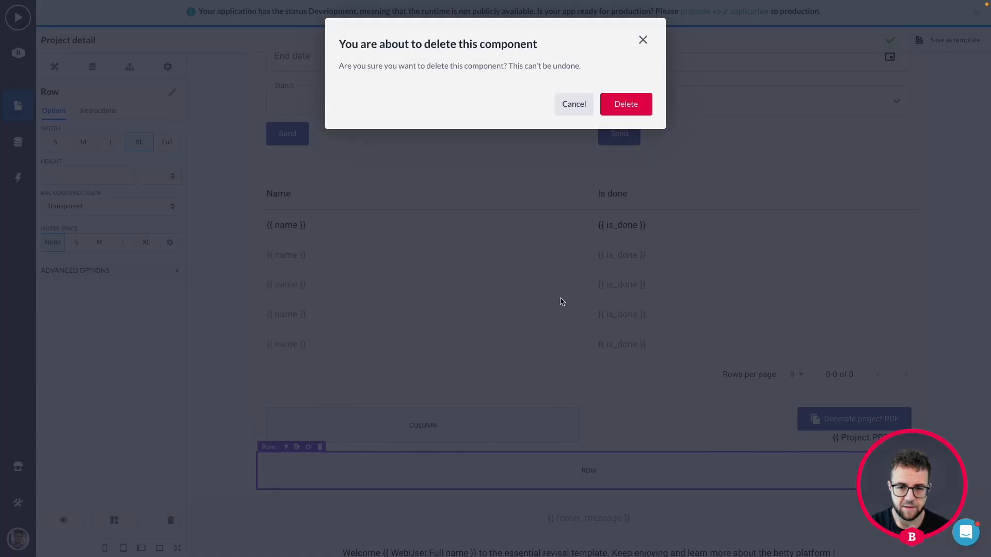
{"action": "left_click", "coordinate": [626, 104]}
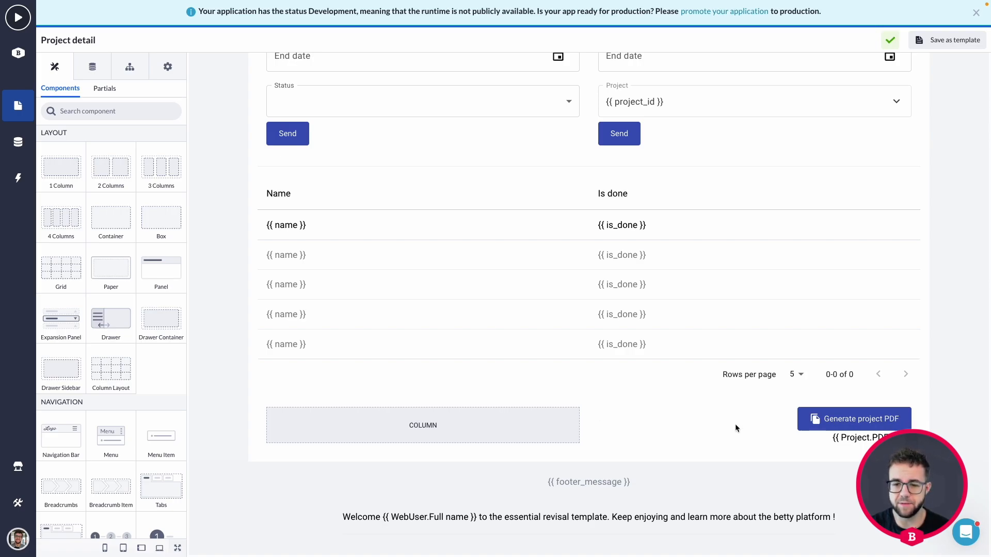
Step: Place an Action Button component into the empty column
{"action": "left_click", "coordinate": [764, 424]}
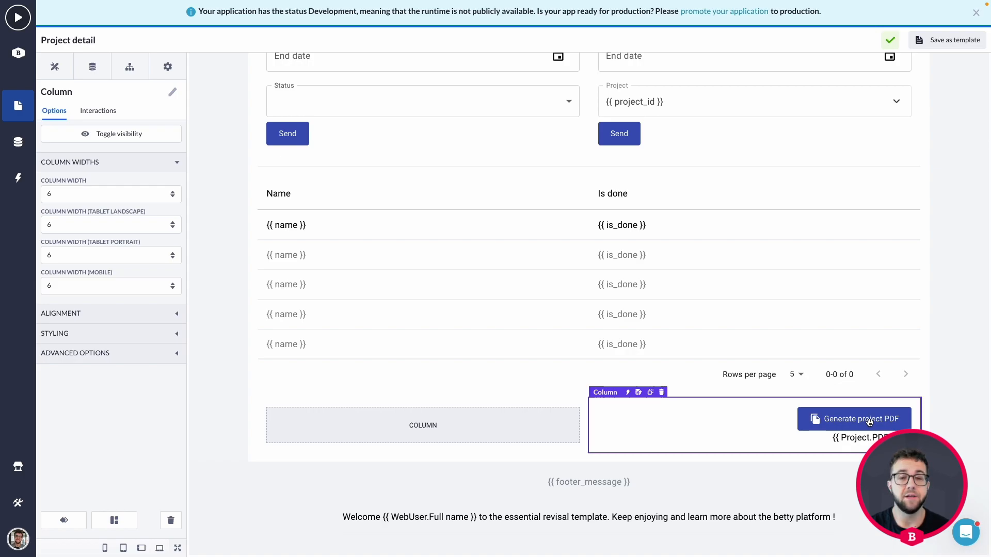
{"action": "left_click", "coordinate": [478, 425]}
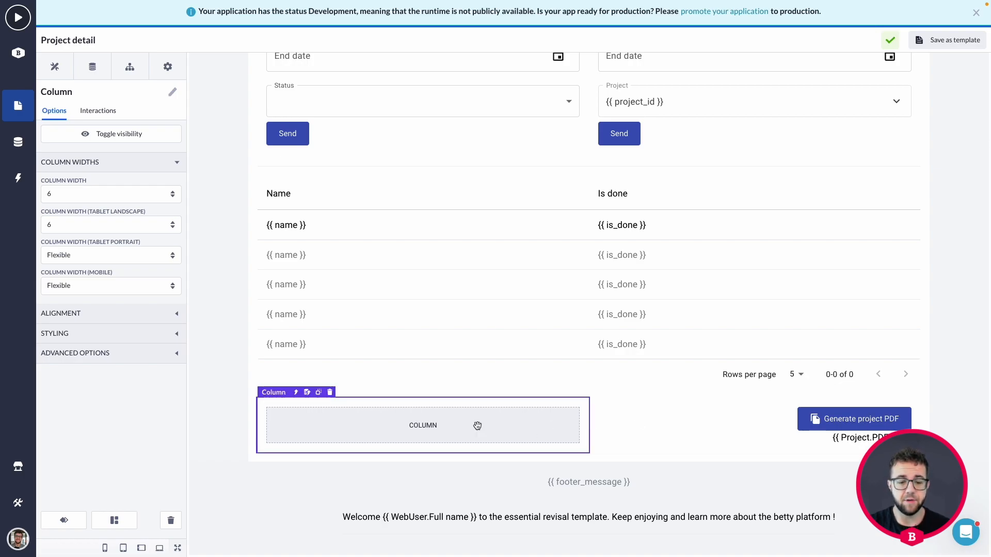
{"action": "left_click", "coordinate": [55, 67]}
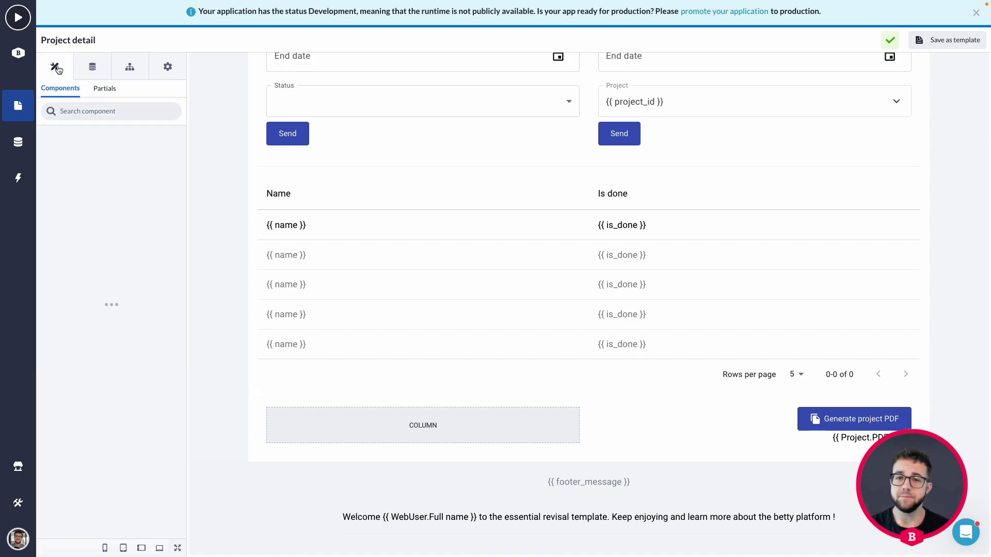
{"action": "scroll", "coordinate": [49, 196], "scroll_direction": "down", "scroll_amount": 10}
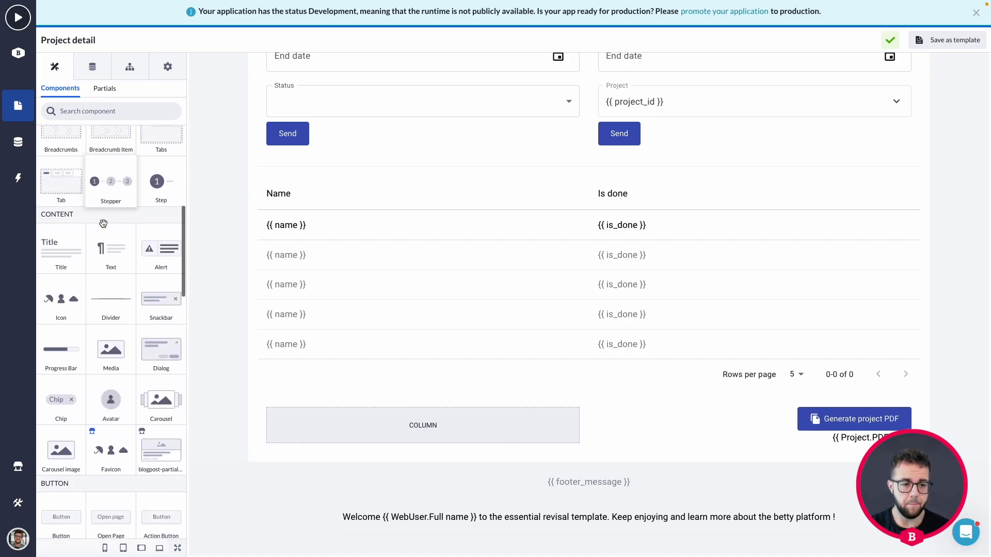
{"action": "scroll", "coordinate": [85, 412], "scroll_direction": "down", "scroll_amount": 1}
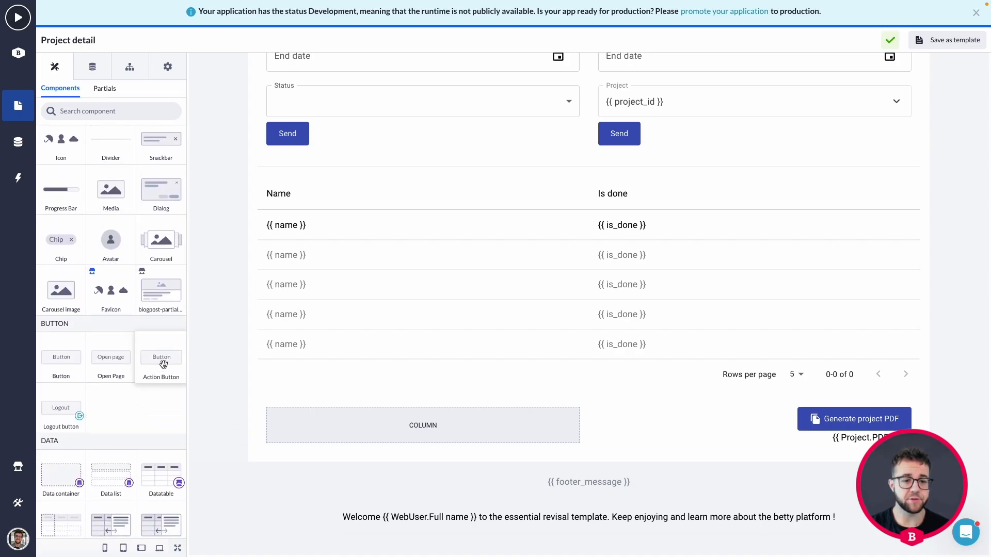
{"action": "left_click_drag", "start_coordinate": [154, 364], "coordinate": [372, 431]}
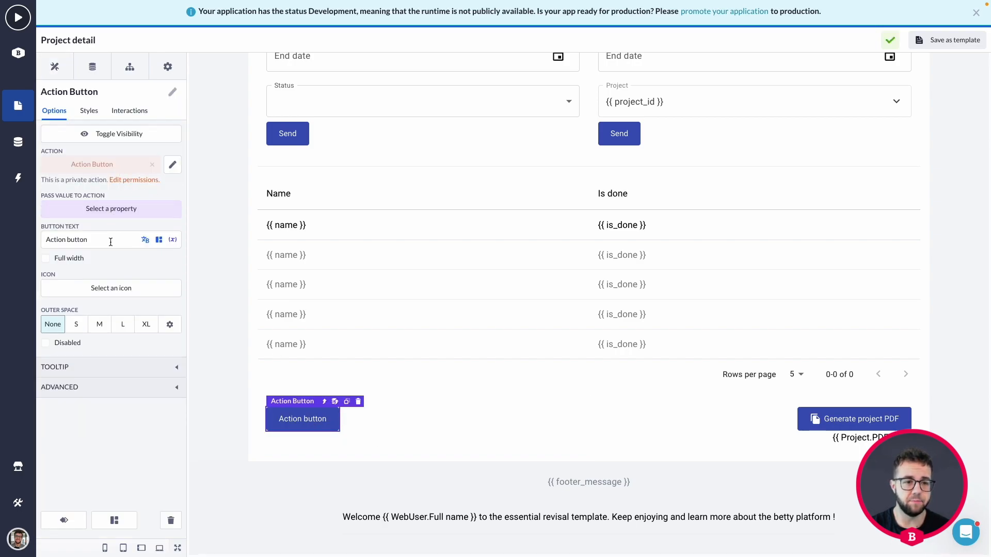
Step: Set the button text to 'Send status email' and start choosing its icon
{"action": "left_click_drag", "start_coordinate": [110, 240], "coordinate": [46, 240]}
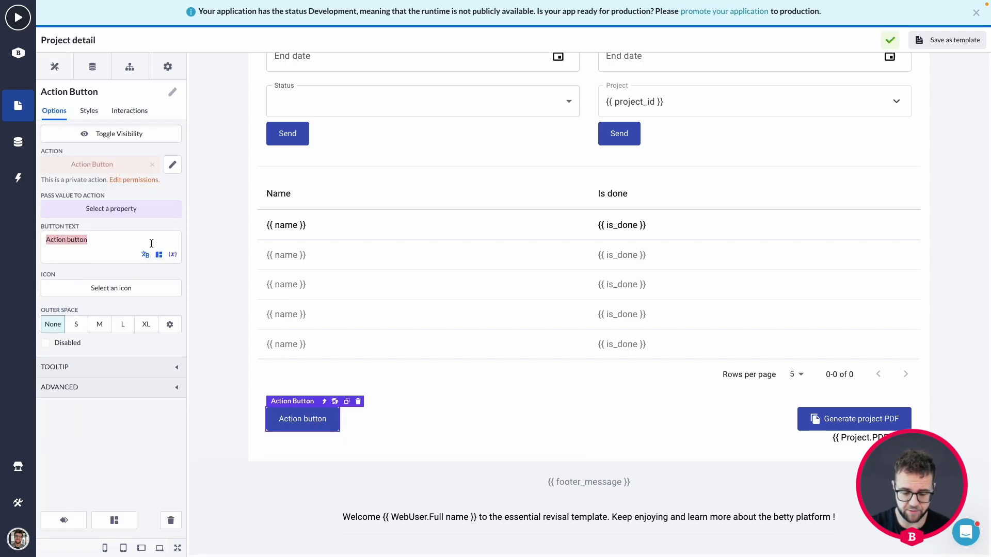
{"action": "type", "text": "Send status email"}
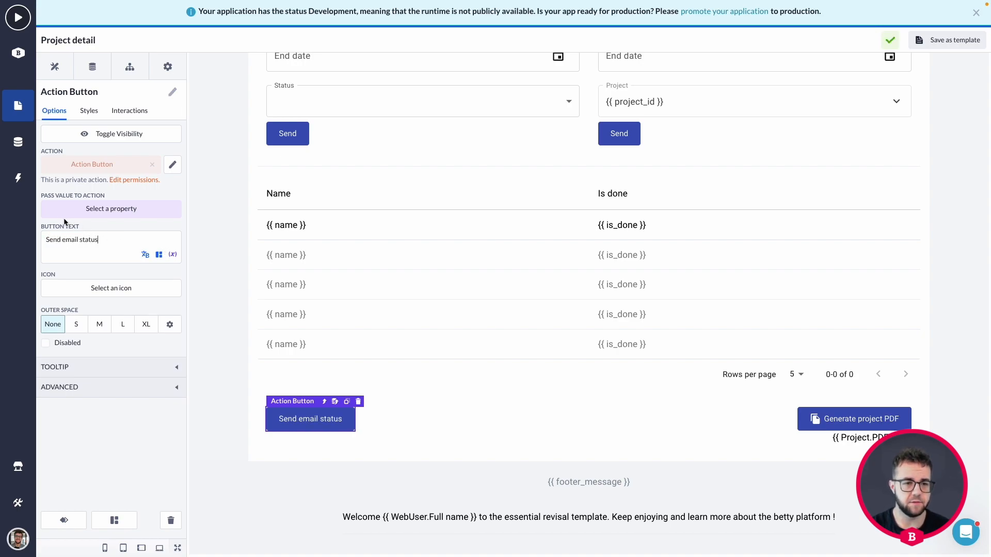
{"action": "type", "text": " status"}
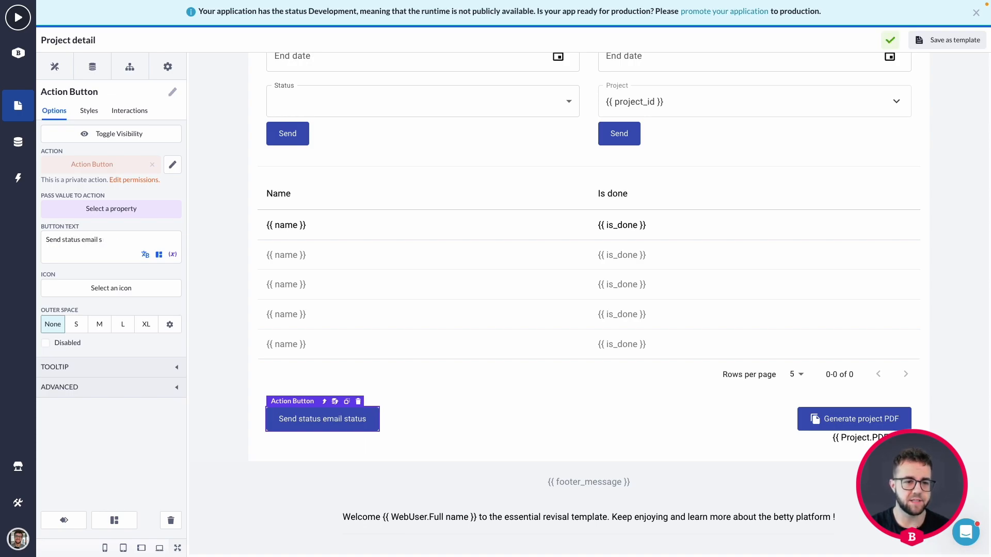
{"action": "left_click", "coordinate": [98, 305]}
{"action": "left_click", "coordinate": [100, 296]}
{"action": "type", "text": "email"}
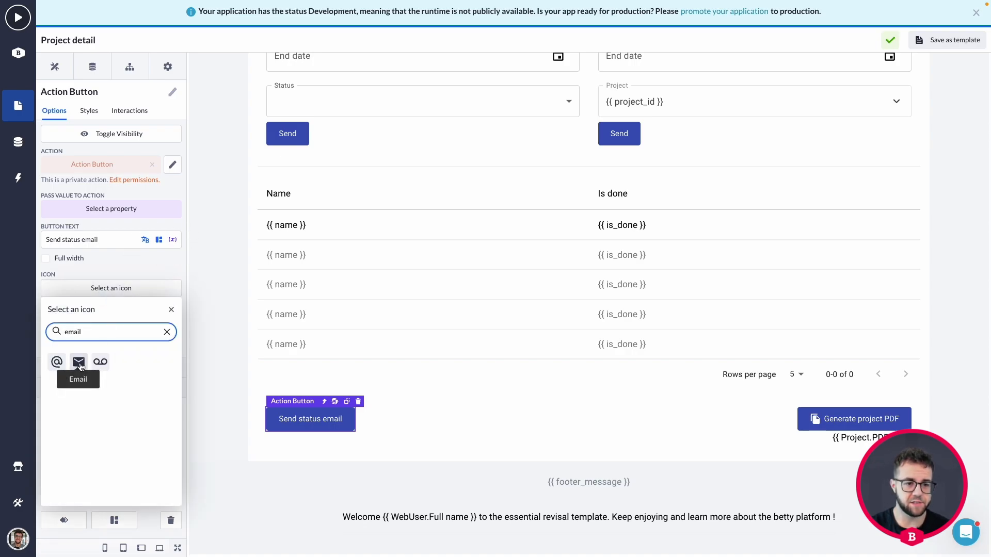
Step: Give the button the Email icon and pass Project.Id to its action
{"action": "left_click", "coordinate": [79, 361]}
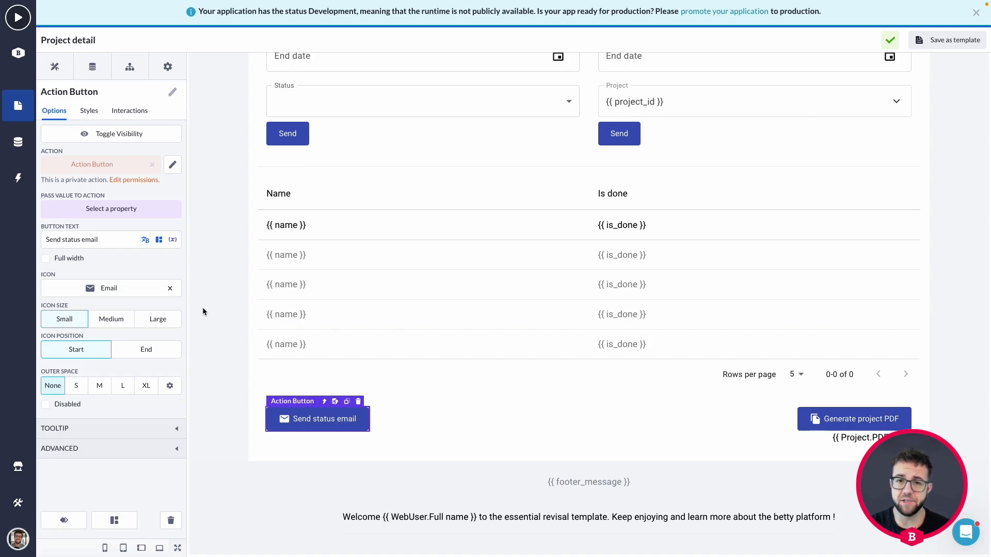
{"action": "left_click", "coordinate": [112, 211]}
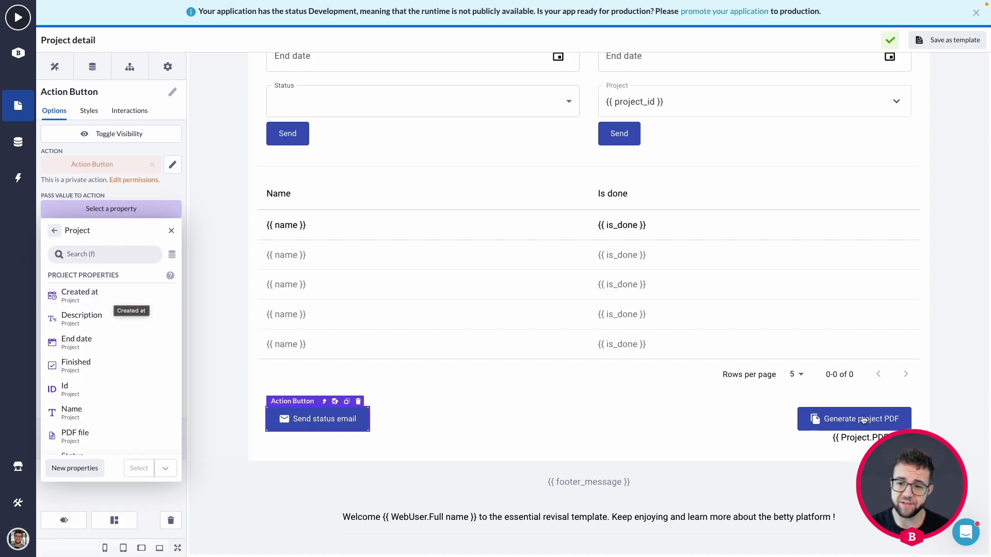
{"action": "left_click", "coordinate": [72, 390]}
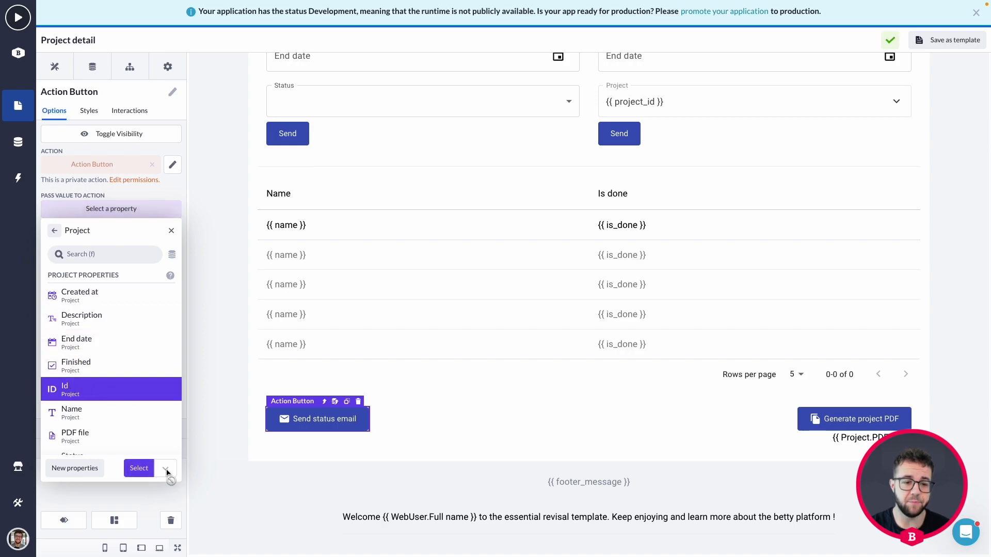
{"action": "left_click", "coordinate": [138, 470]}
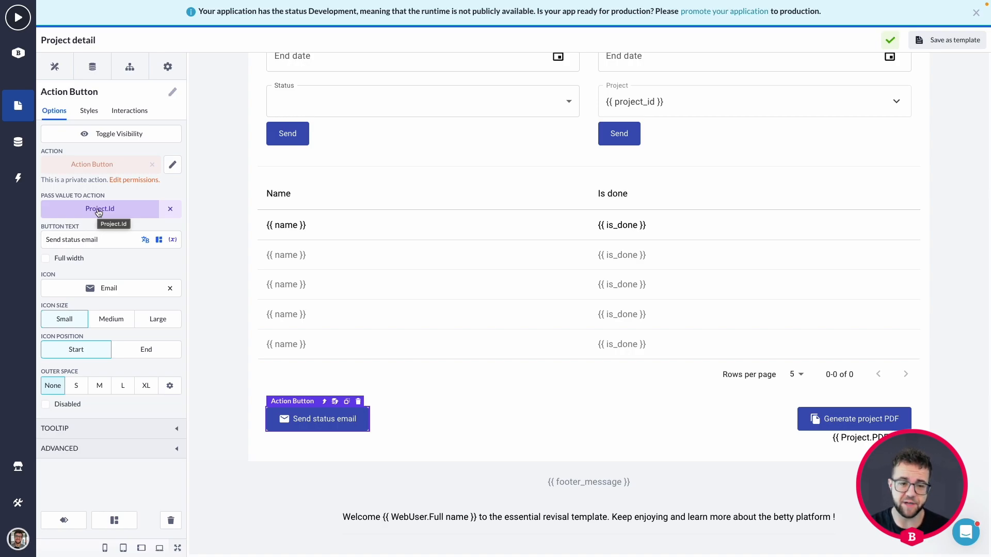
{"action": "left_click", "coordinate": [173, 166]}
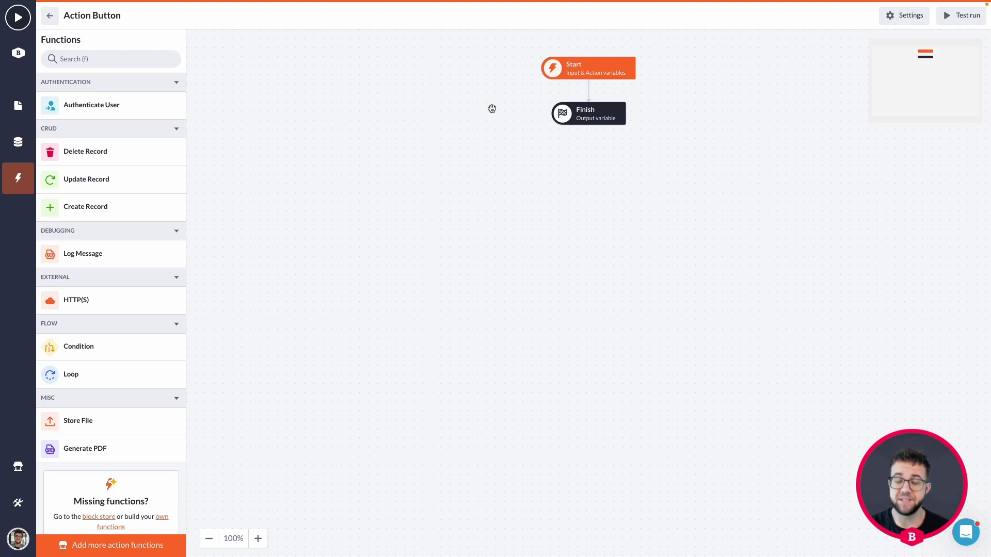
Step: Add a Record input variable named 'id' using the Project model to the Start step
{"action": "left_click", "coordinate": [611, 70]}
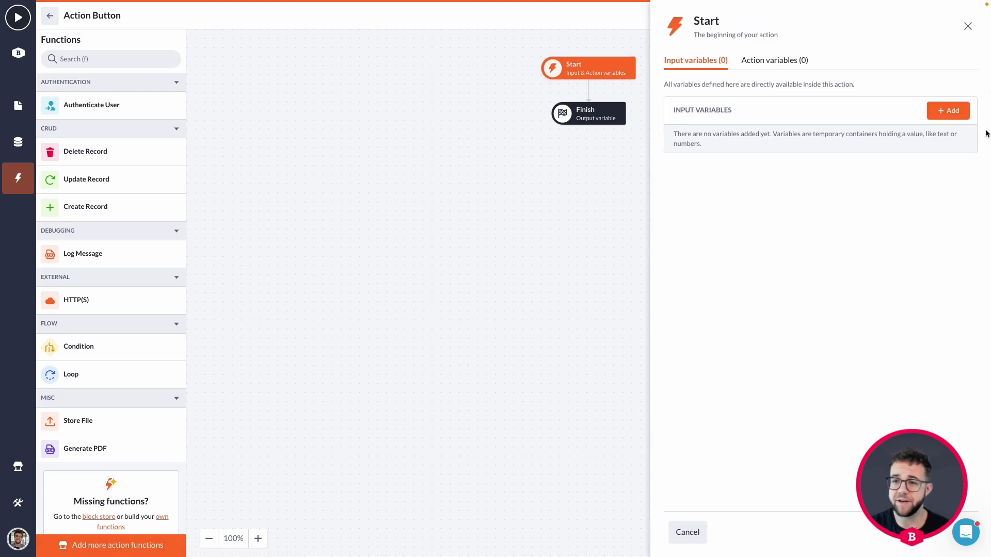
{"action": "left_click", "coordinate": [948, 111]}
{"action": "left_click", "coordinate": [290, 144]}
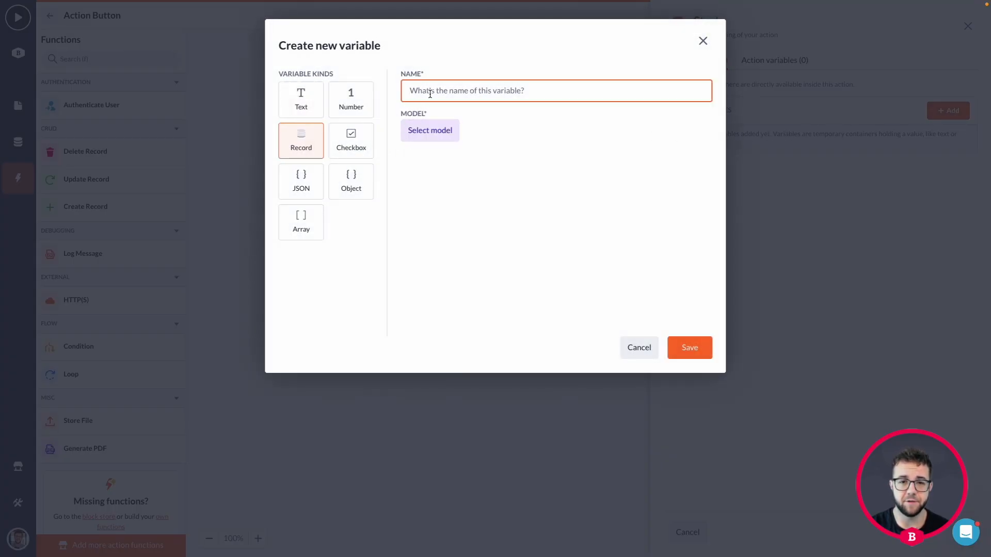
{"action": "type", "text": "id"}
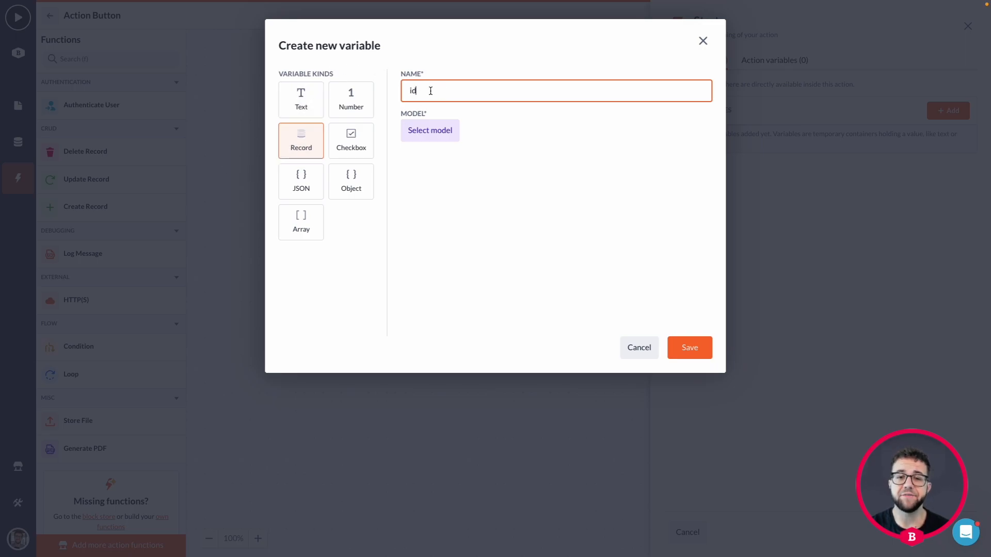
{"action": "left_click", "coordinate": [450, 133]}
{"action": "left_click", "coordinate": [449, 211]}
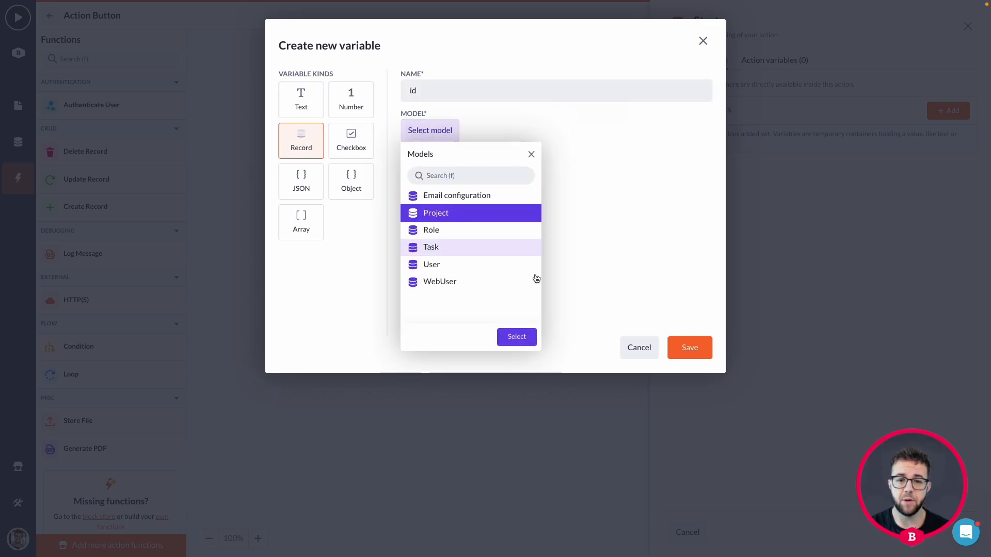
{"action": "left_click", "coordinate": [517, 338]}
{"action": "left_click", "coordinate": [691, 347]}
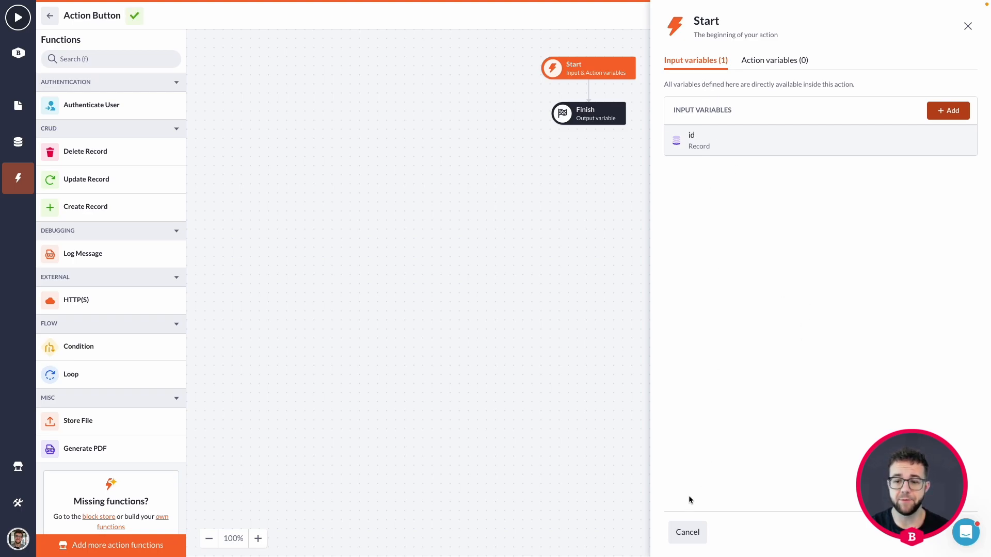
{"action": "left_click", "coordinate": [688, 533]}
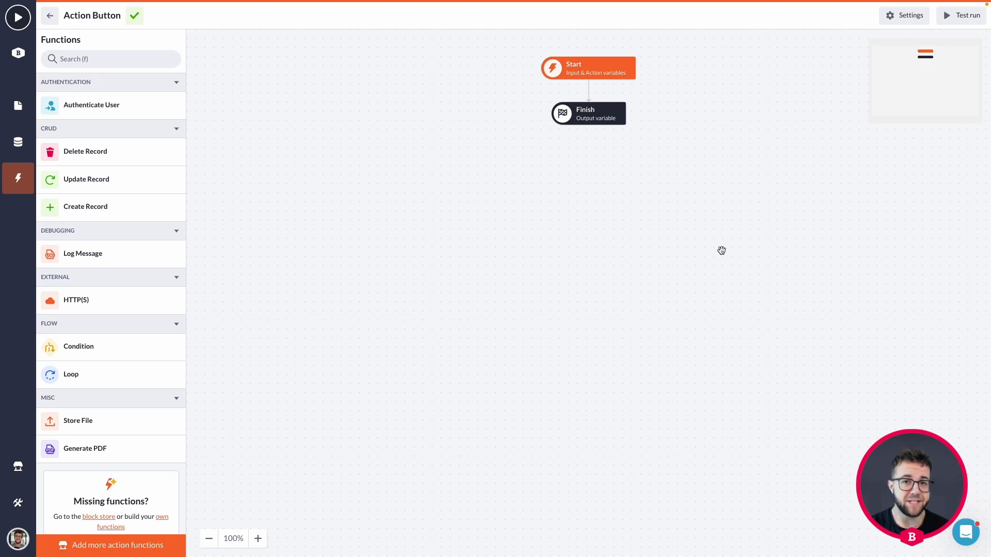
Step: Allow the admin and webuser roles and set the authentication profile to Web User
{"action": "left_click", "coordinate": [899, 16]}
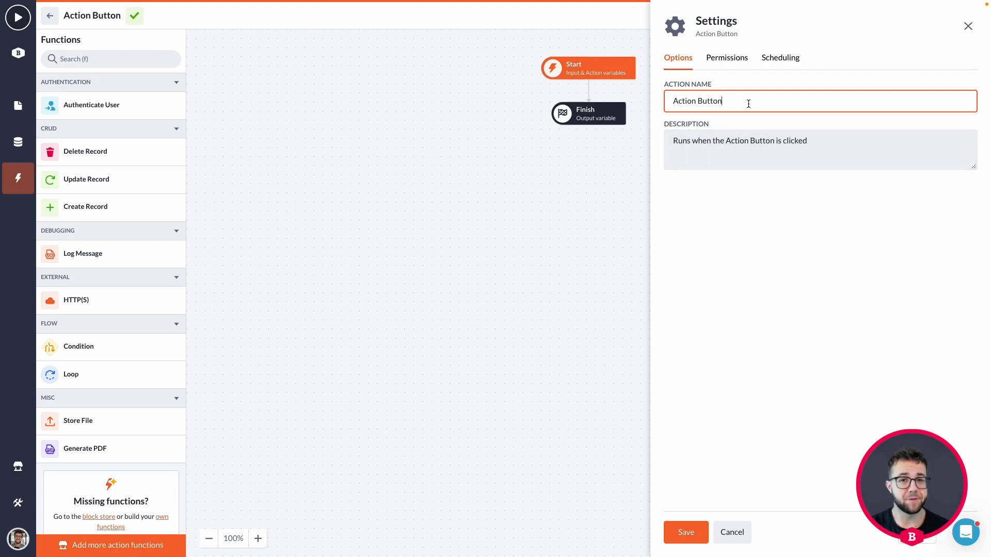
{"action": "triple_click", "coordinate": [712, 101]}
{"action": "left_click", "coordinate": [720, 58]}
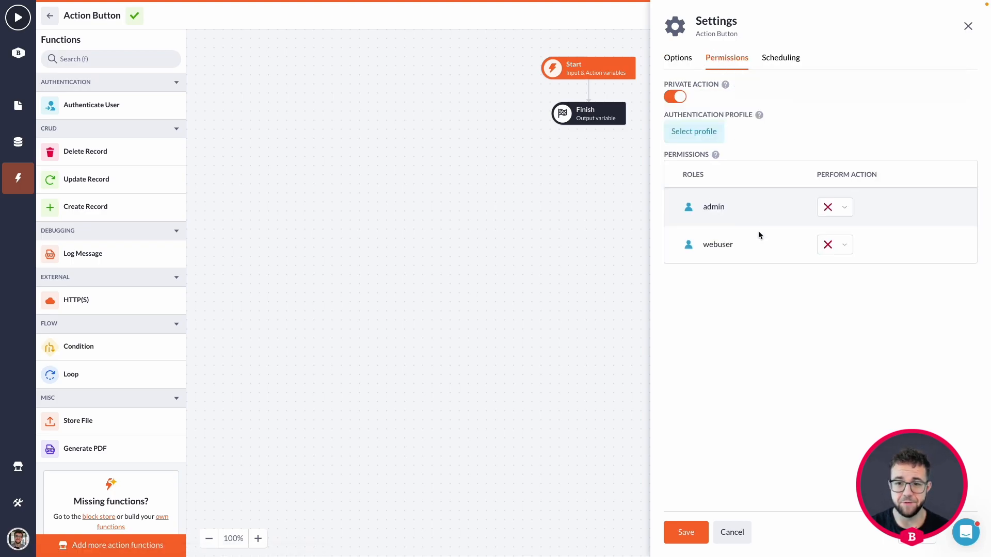
{"action": "left_click", "coordinate": [827, 210]}
{"action": "left_click", "coordinate": [840, 229]}
{"action": "left_click", "coordinate": [834, 246]}
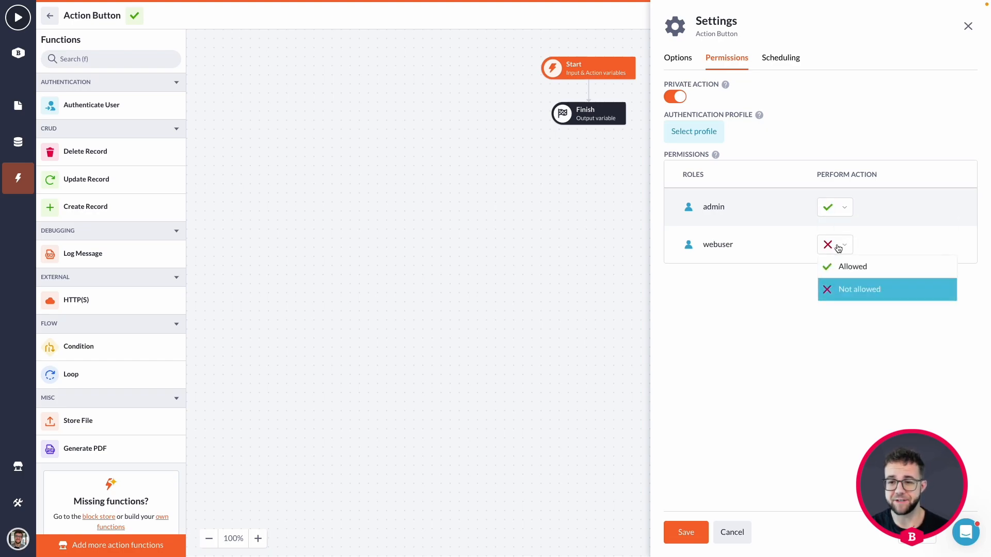
{"action": "left_click", "coordinate": [840, 277]}
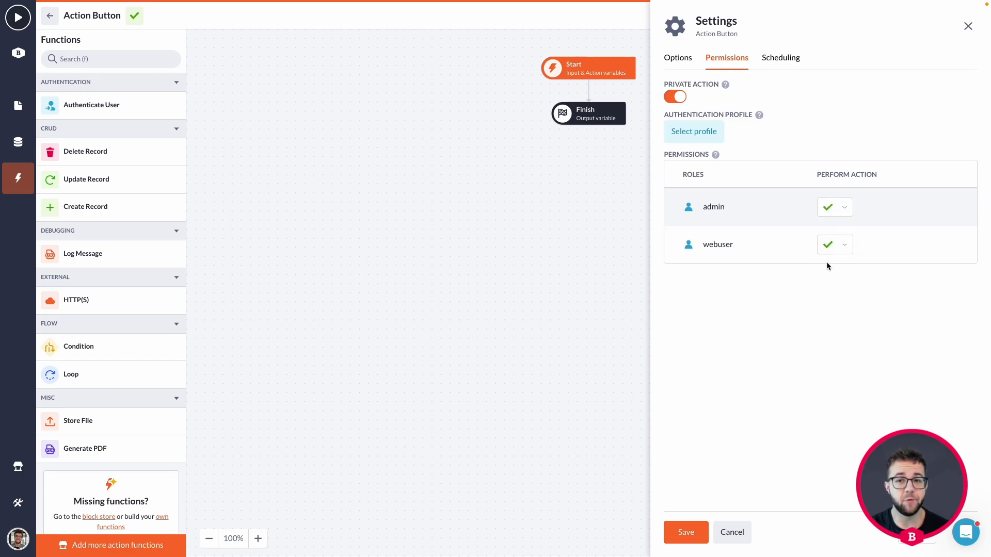
{"action": "left_click", "coordinate": [713, 138]}
{"action": "left_click", "coordinate": [708, 196]}
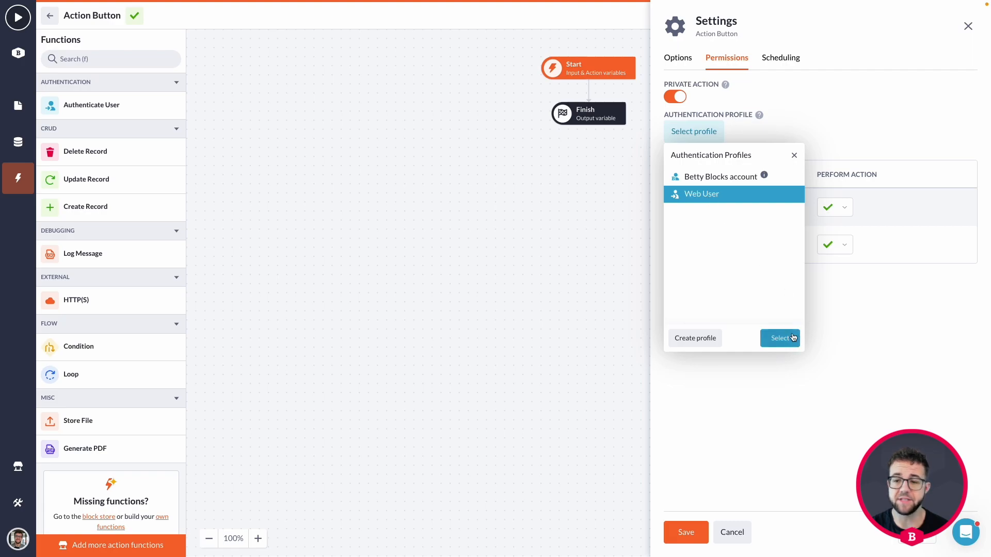
{"action": "left_click", "coordinate": [780, 339]}
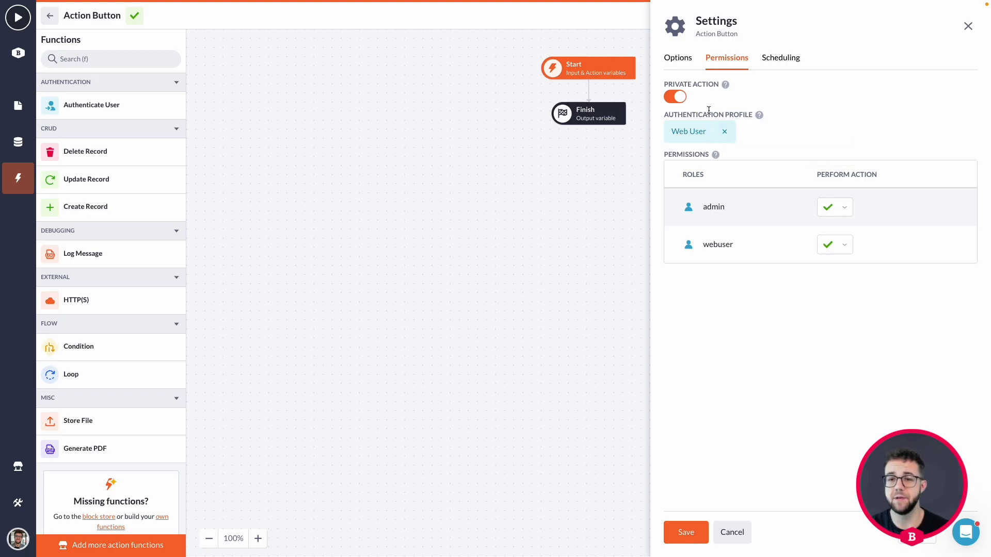
{"action": "left_click", "coordinate": [686, 532]}
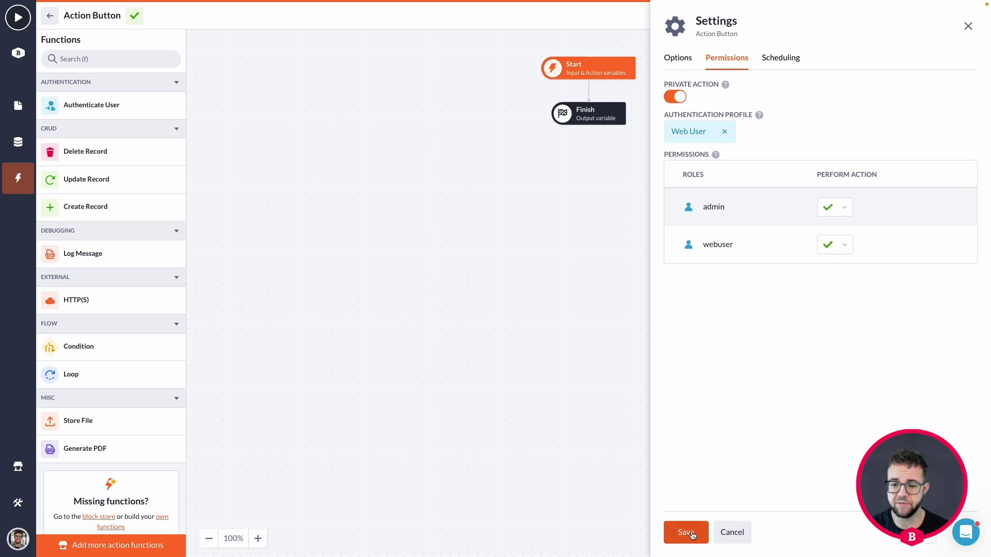
Step: Rename the action to 'Send email' and save it
{"action": "left_click", "coordinate": [680, 58]}
{"action": "left_click_drag", "start_coordinate": [748, 109], "coordinate": [671, 103]}
{"action": "type", "text": "Send email"}
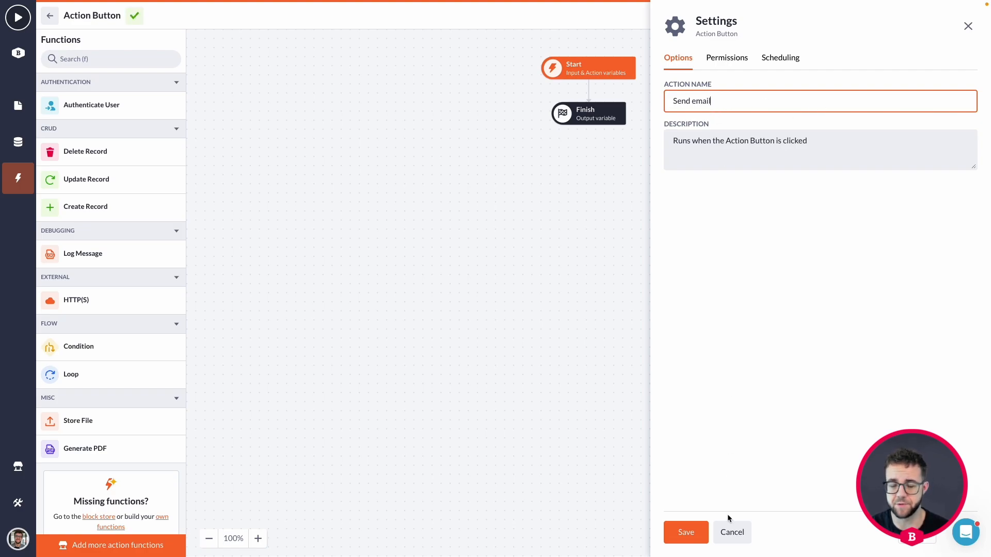
{"action": "left_click", "coordinate": [686, 533]}
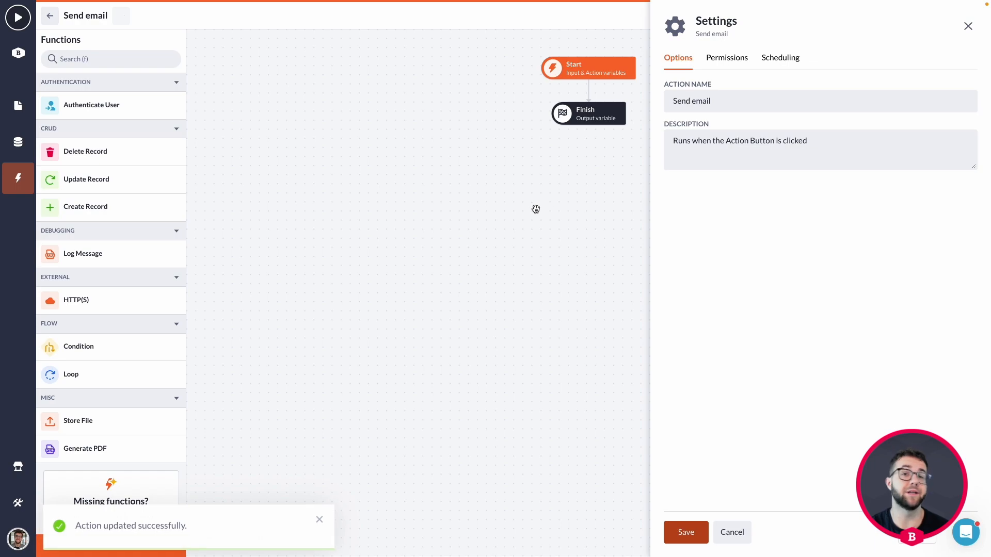
{"action": "left_click", "coordinate": [740, 534]}
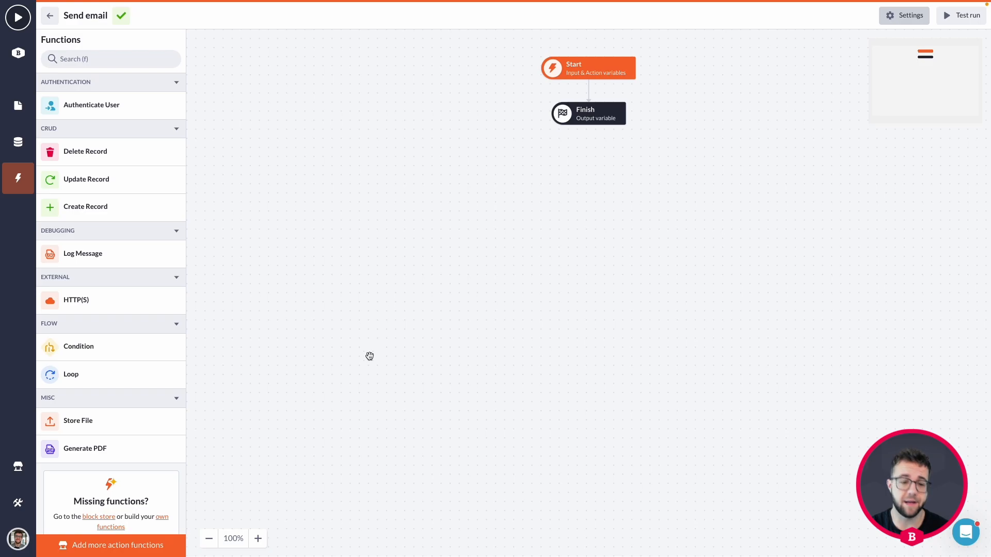
Step: Find the Send E-mail via SMTP block in the Block Store by searching for mail
{"action": "left_click", "coordinate": [124, 545]}
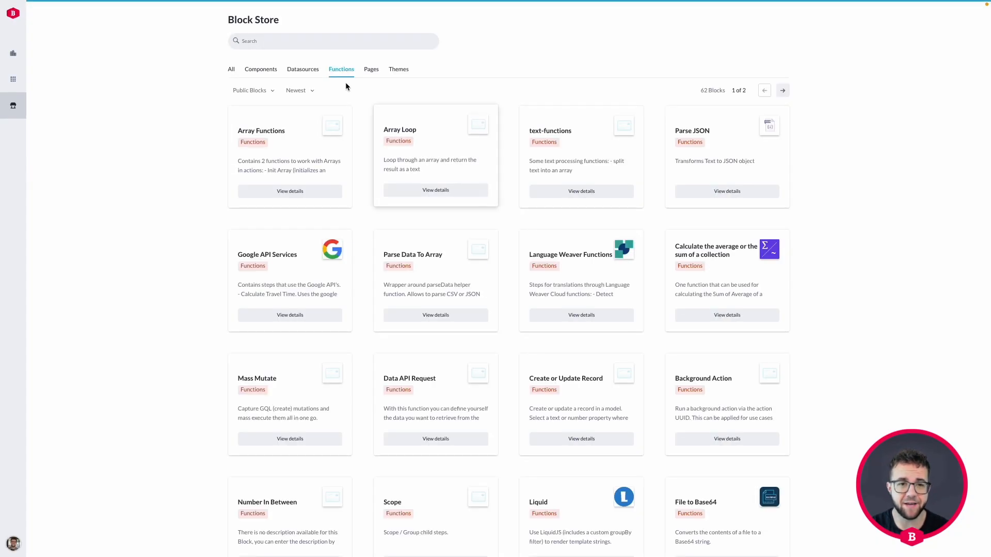
{"action": "left_click", "coordinate": [323, 40]}
{"action": "type", "text": "en"}
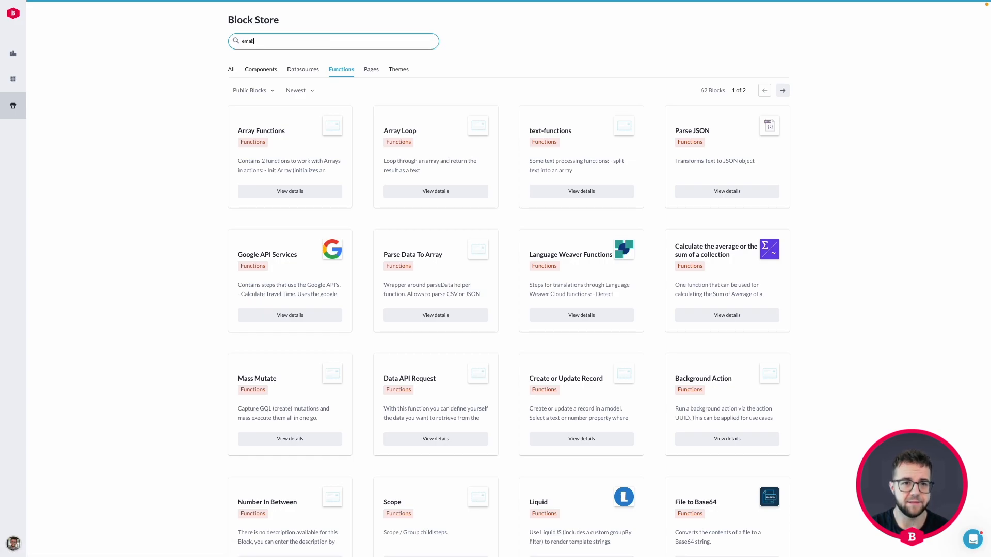
{"action": "type", "text": "l"}
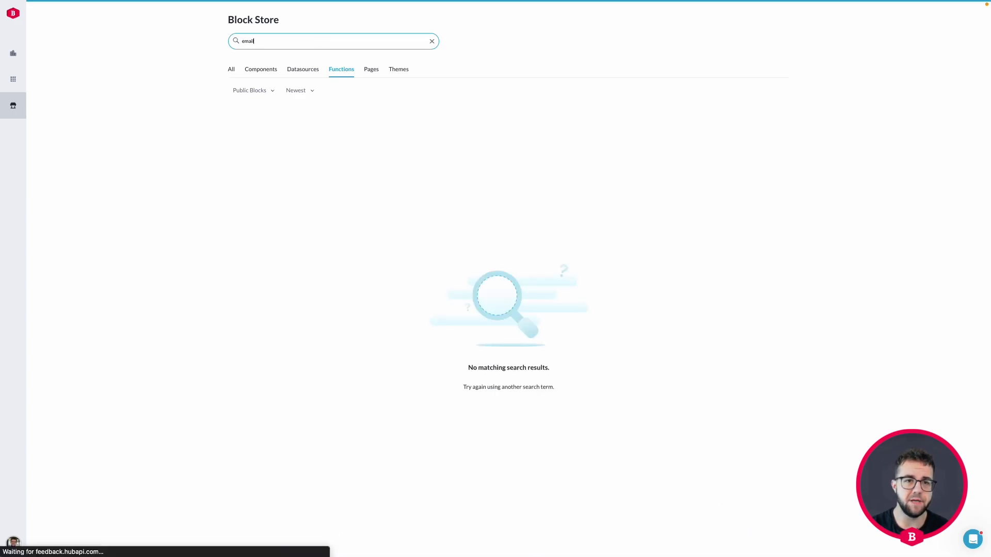
{"action": "type", "text": "mail"}
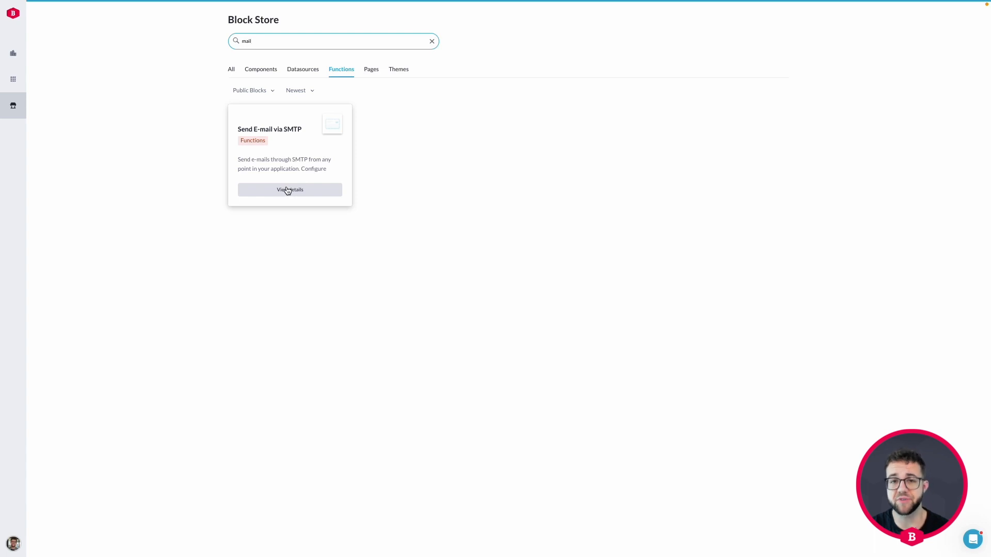
{"action": "left_click", "coordinate": [287, 190]}
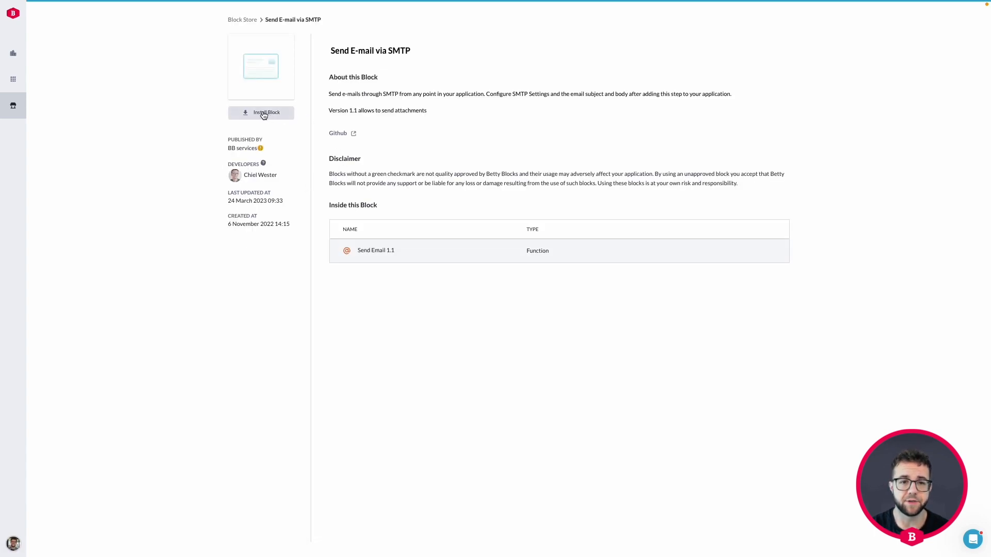
Step: Install the block into the project application under the Odin Blocks organization
{"action": "left_click", "coordinate": [266, 113]}
{"action": "left_click", "coordinate": [464, 59]}
{"action": "type", "text": "odin"}
{"action": "left_click", "coordinate": [435, 104]}
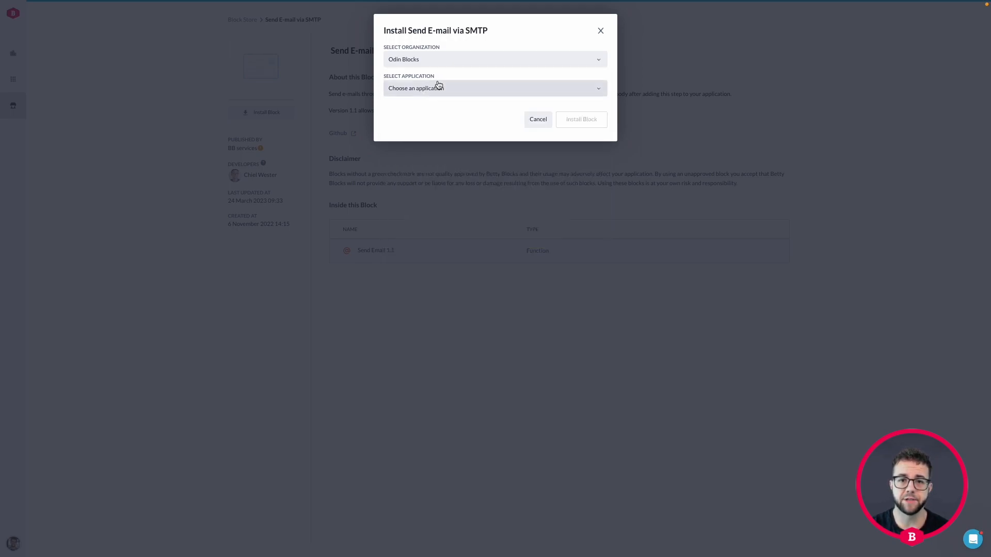
{"action": "left_click", "coordinate": [436, 86]}
{"action": "type", "text": "adva"}
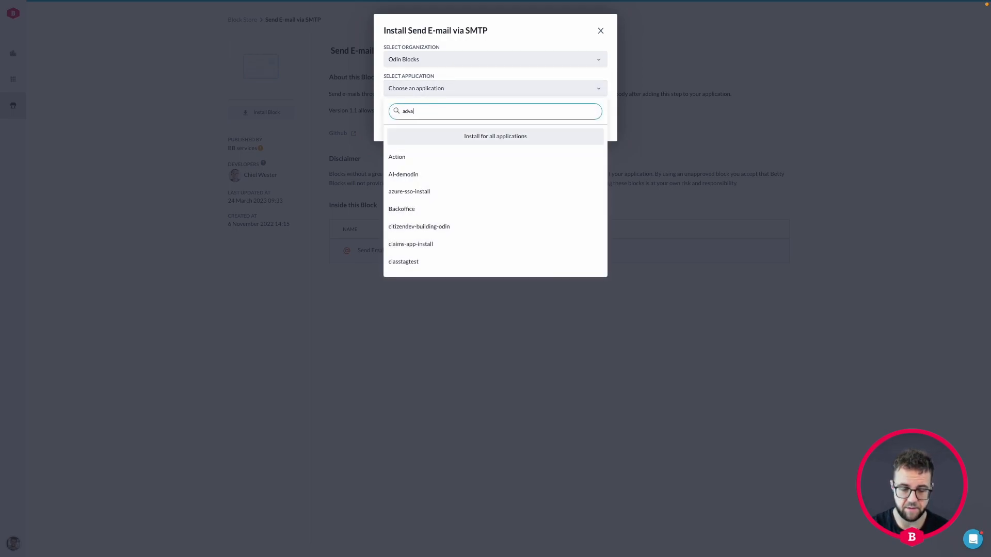
{"action": "left_click", "coordinate": [424, 158]}
{"action": "left_click", "coordinate": [581, 120]}
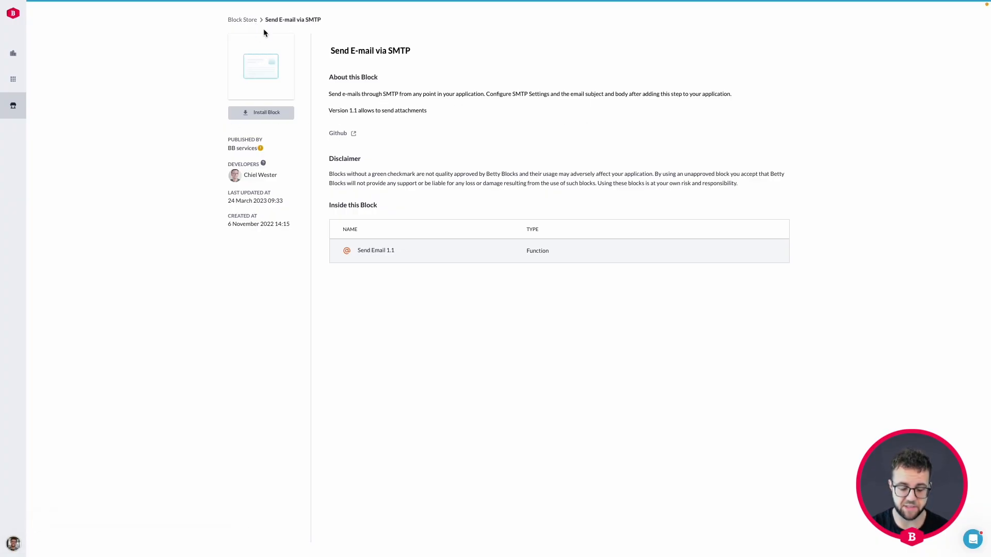
{"action": "mouse_move", "coordinate": [315, 22]}
{"action": "left_click", "coordinate": [170, 15]}
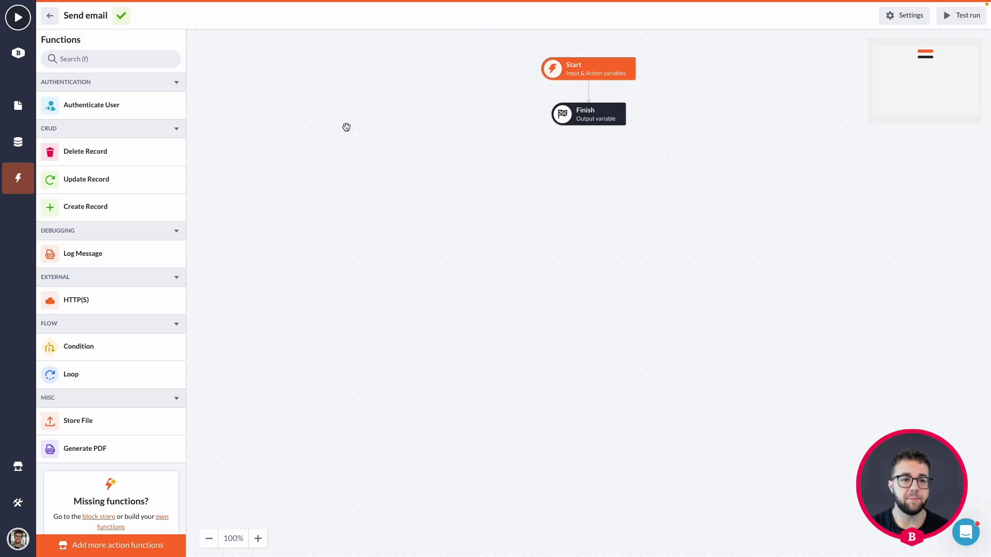
Step: Insert a Send Email step between Start and Finish, save it, and switch to Ethereal
{"action": "key", "text": "super+r"}
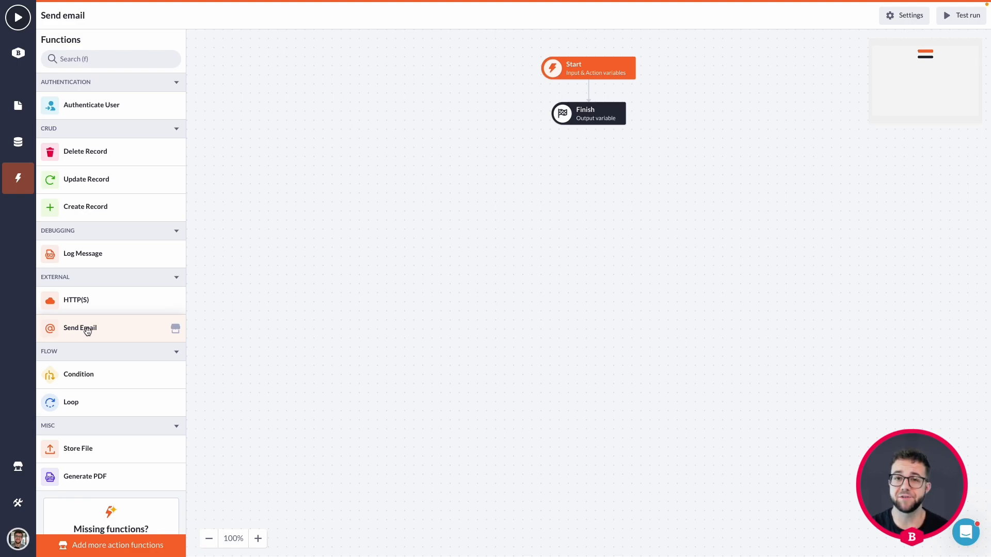
{"action": "left_click_drag", "start_coordinate": [84, 330], "coordinate": [567, 92]}
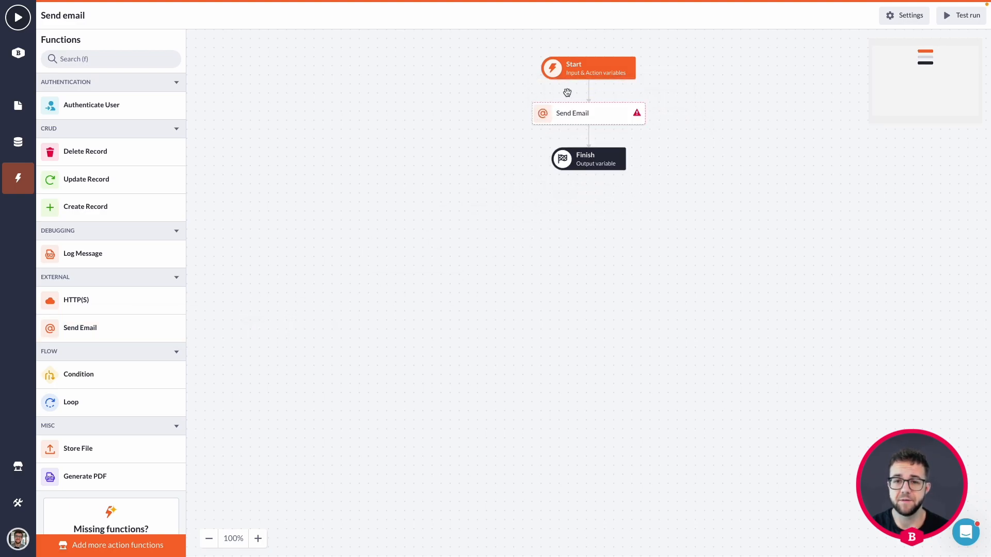
{"action": "left_click", "coordinate": [603, 121]}
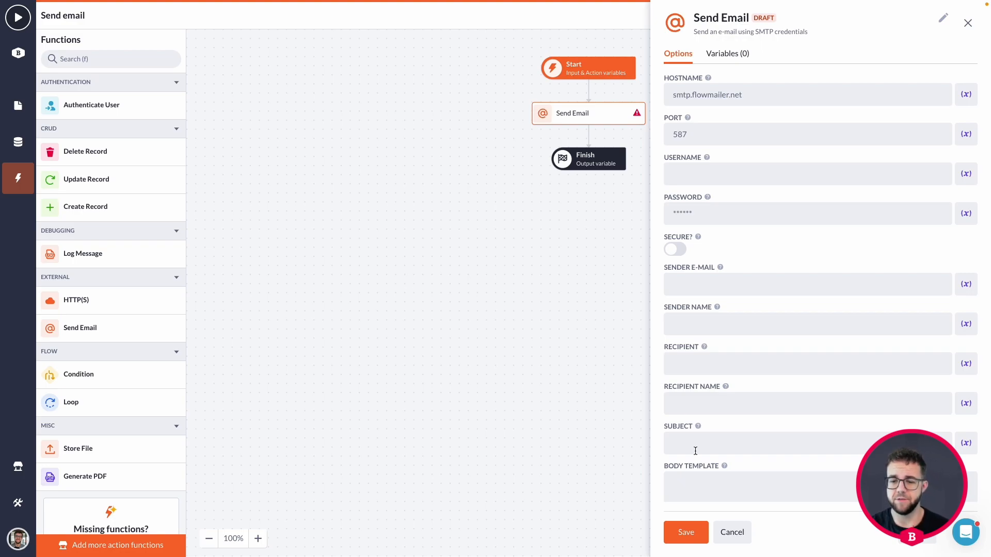
{"action": "left_click", "coordinate": [687, 532]}
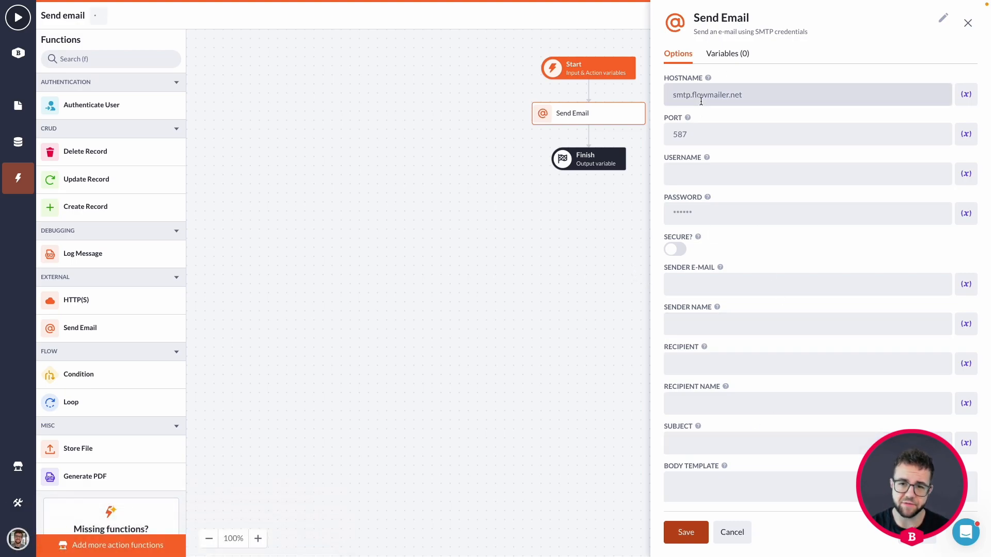
{"action": "key", "text": "shift+super+f"}
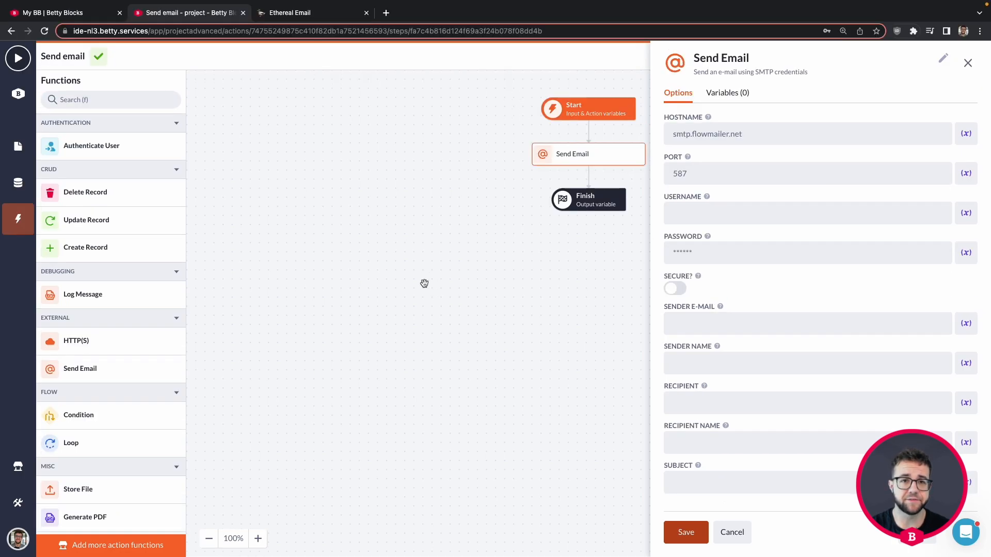
{"action": "left_click", "coordinate": [317, 17]}
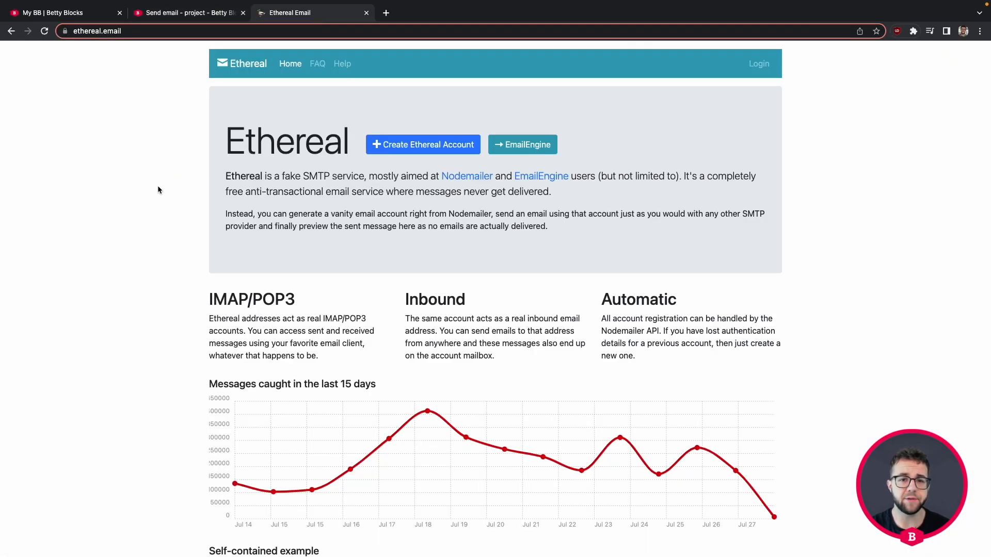
Step: Create a new Ethereal Email test account
{"action": "key", "text": "shift+super+f"}
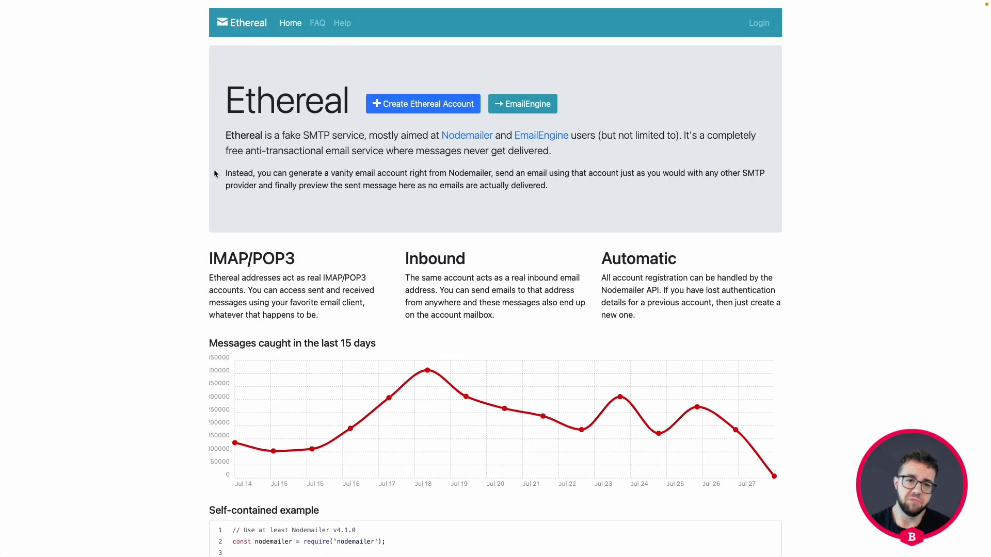
{"action": "left_click_drag", "start_coordinate": [223, 138], "coordinate": [367, 138]}
{"action": "left_click", "coordinate": [187, 143]}
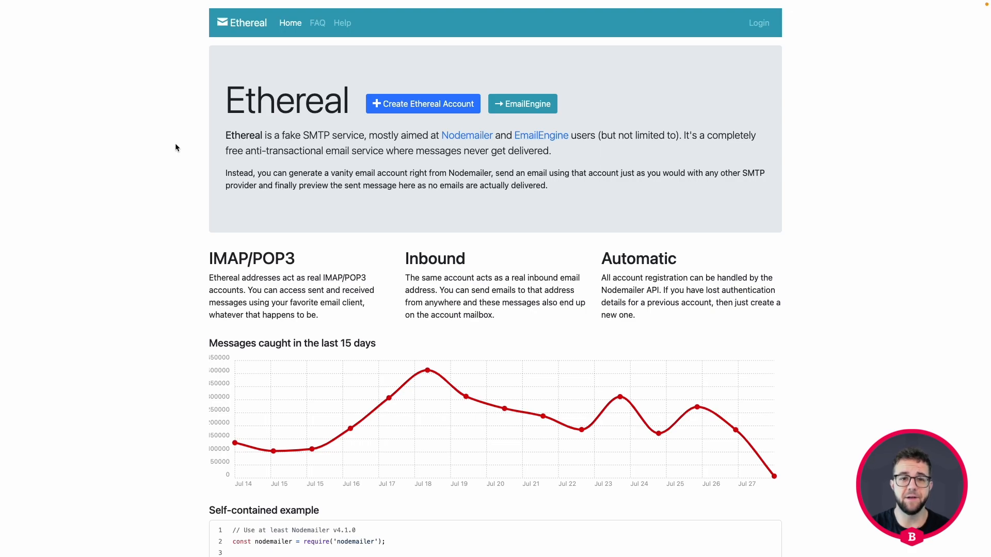
{"action": "left_click", "coordinate": [428, 106]}
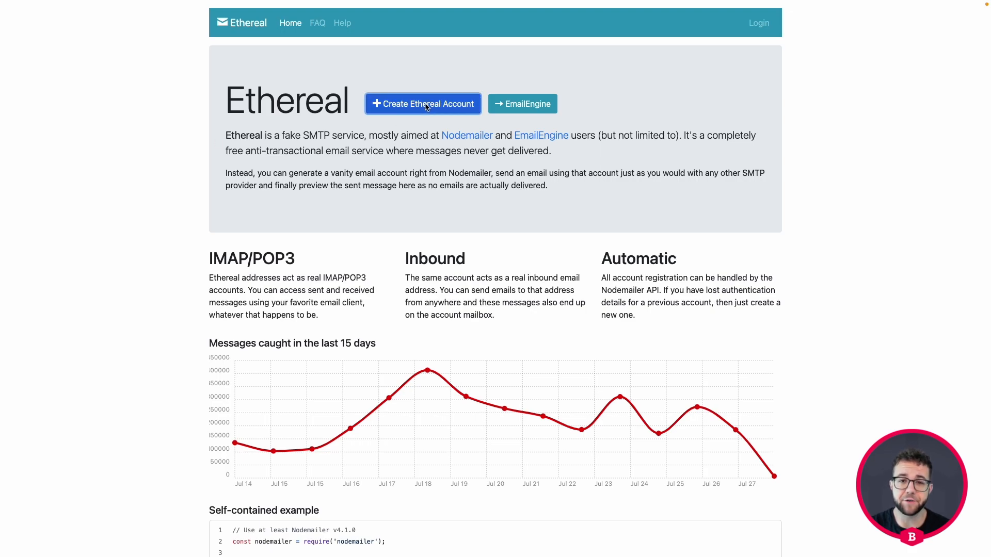
Step: Review the generated SMTP credentials, then return to the Send email action
{"action": "scroll", "coordinate": [339, 164], "scroll_direction": "down", "scroll_amount": 5}
{"action": "scroll", "coordinate": [175, 177], "scroll_direction": "up", "scroll_amount": 3}
{"action": "scroll", "coordinate": [191, 131], "scroll_direction": "up", "scroll_amount": 1}
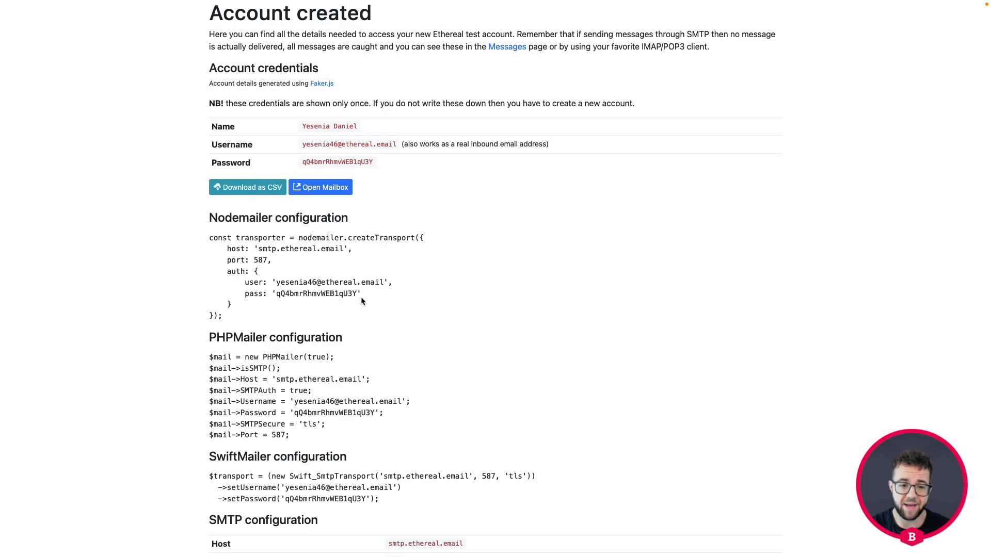
{"action": "scroll", "coordinate": [362, 300], "scroll_direction": "up", "scroll_amount": 2}
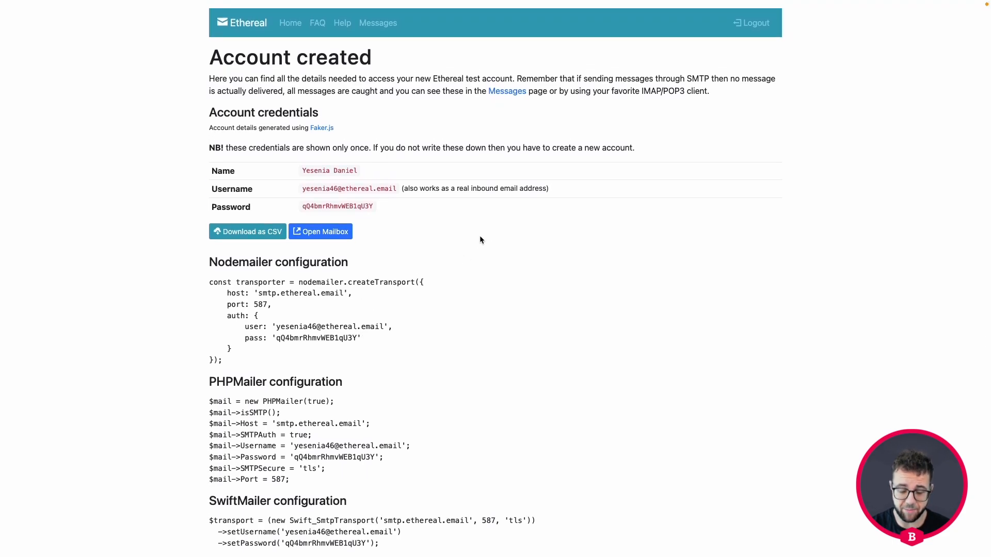
{"action": "key", "text": "shift+super+f"}
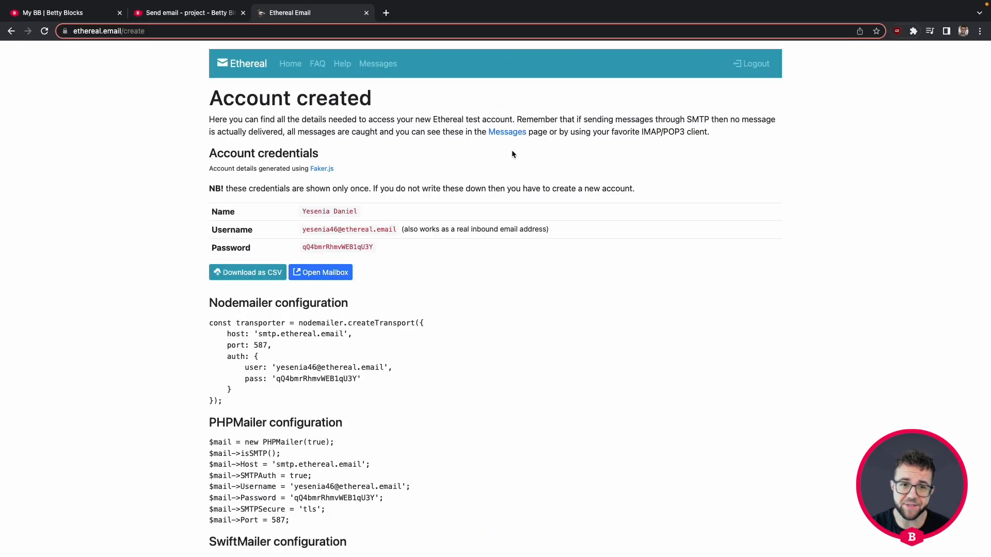
{"action": "left_click", "coordinate": [181, 13]}
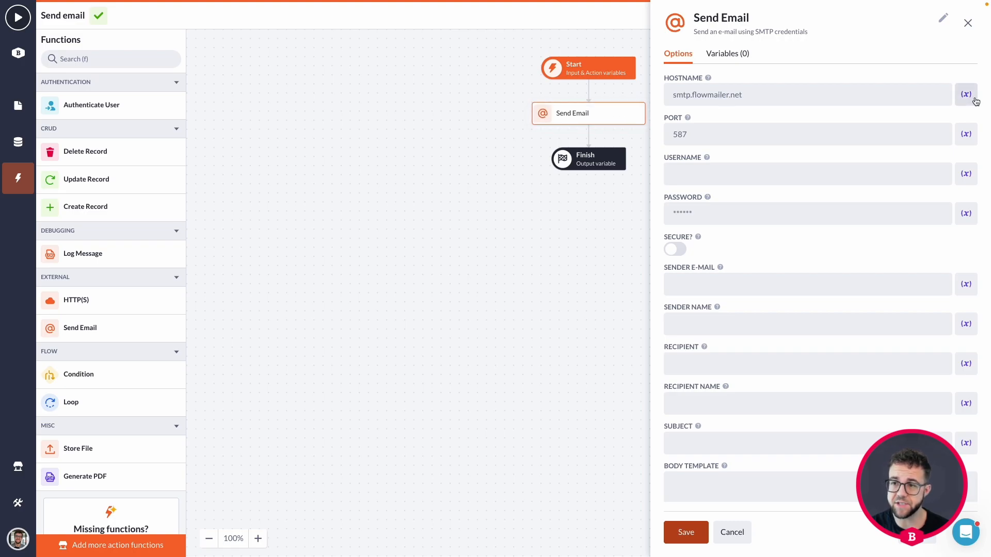
Step: Inspect the Email configuration data model's properties
{"action": "left_click", "coordinate": [966, 95]}
{"action": "left_click", "coordinate": [890, 61]}
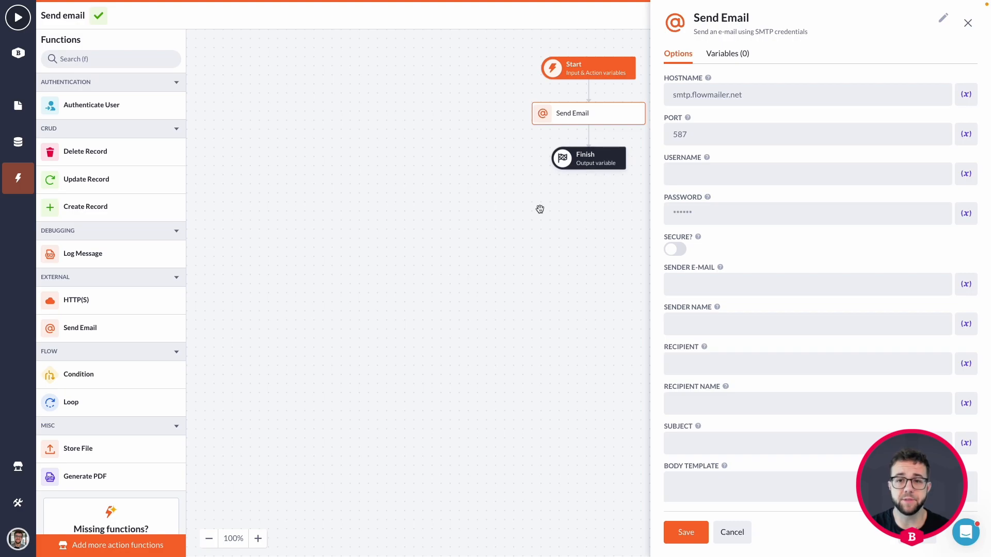
{"action": "left_click", "coordinate": [18, 142]}
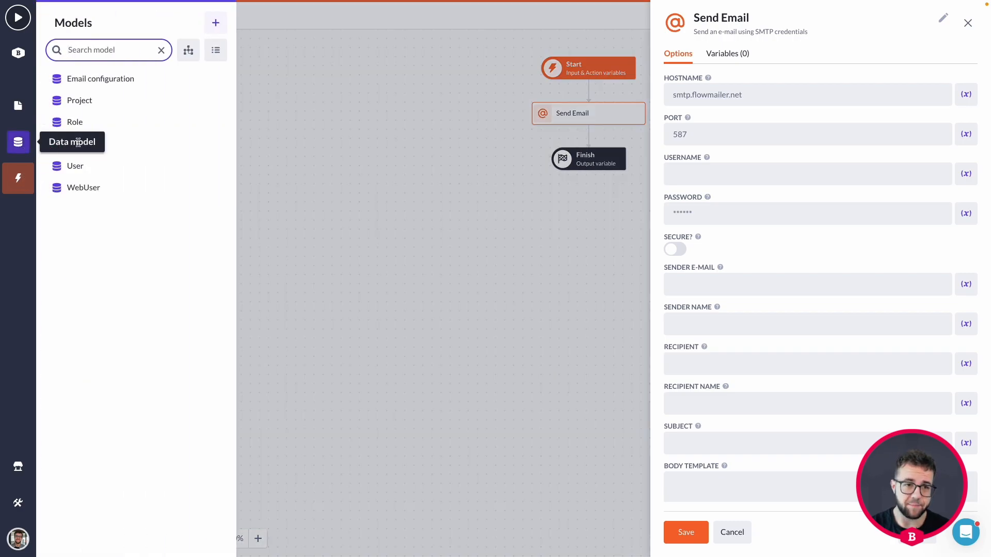
{"action": "left_click", "coordinate": [109, 83]}
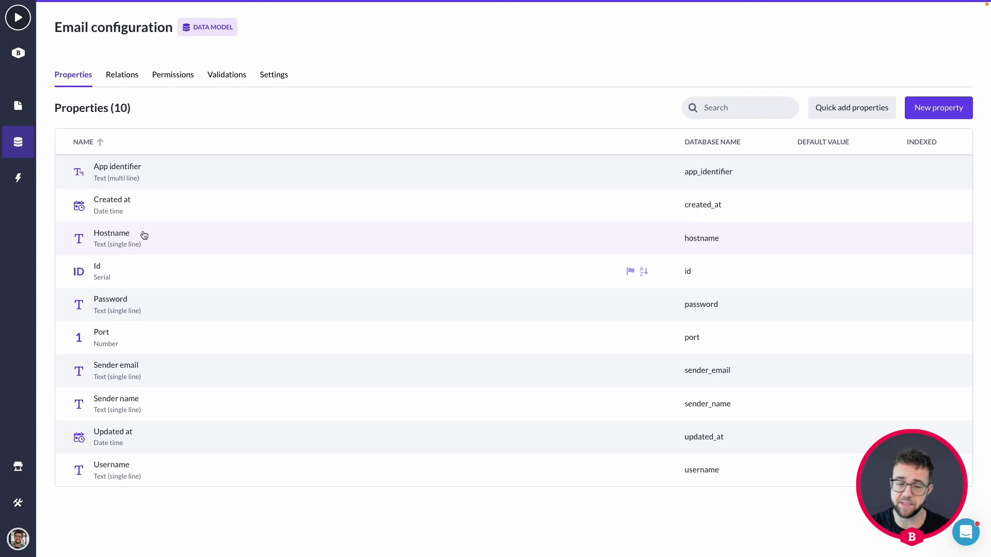
{"action": "left_click", "coordinate": [17, 105]}
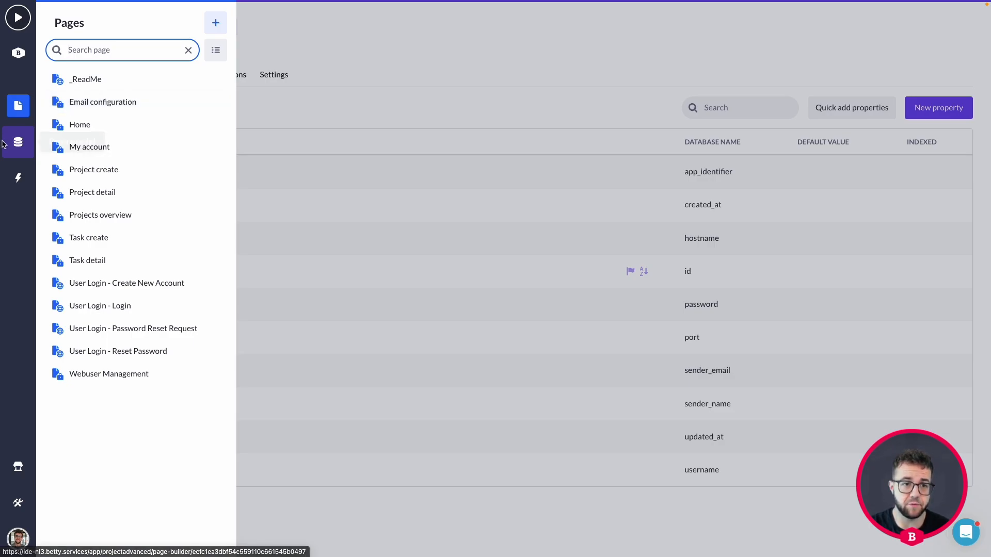
{"action": "left_click", "coordinate": [19, 142]}
{"action": "left_click", "coordinate": [110, 80]}
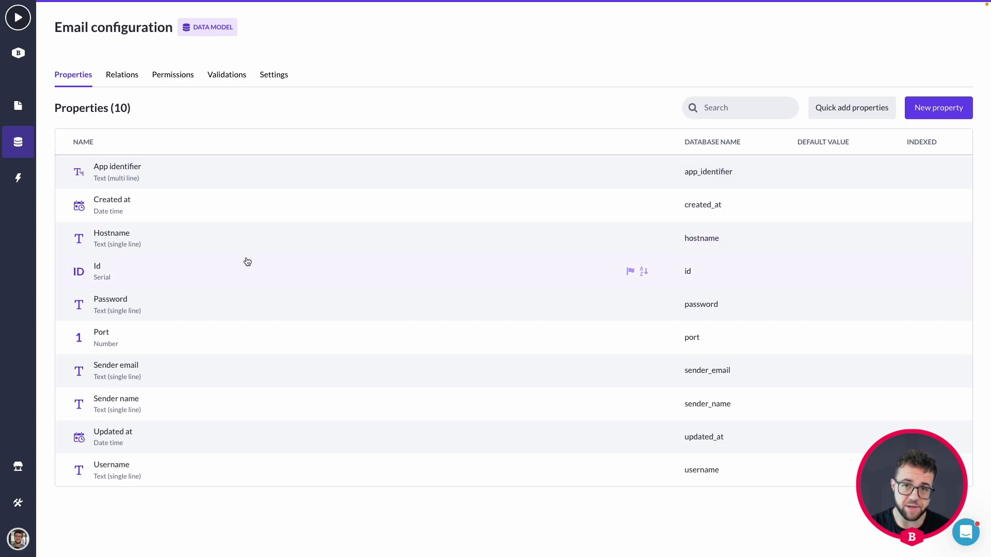
Step: Open the Email configuration page from the pages list
{"action": "left_click", "coordinate": [18, 178]}
{"action": "left_click", "coordinate": [18, 105]}
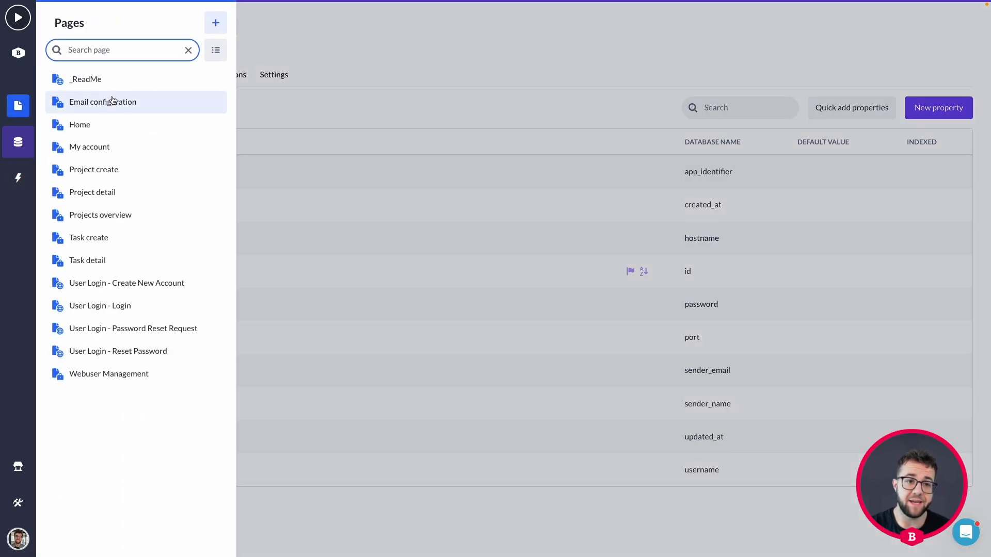
{"action": "left_click", "coordinate": [110, 102]}
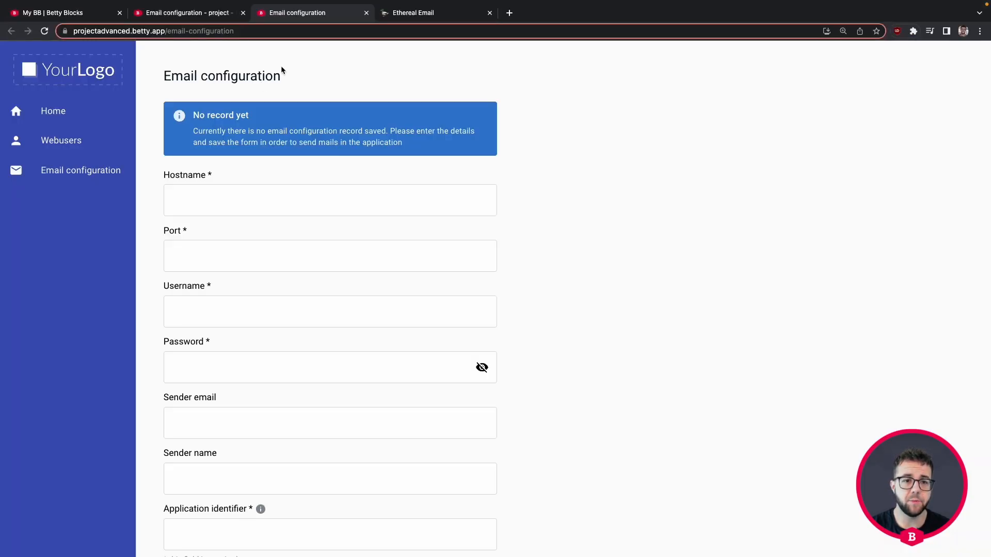
Step: Copy host smtp.ethereal.email and port 587 from Ethereal into Hostname and Port
{"action": "scroll", "coordinate": [283, 70], "scroll_direction": "down", "scroll_amount": 3}
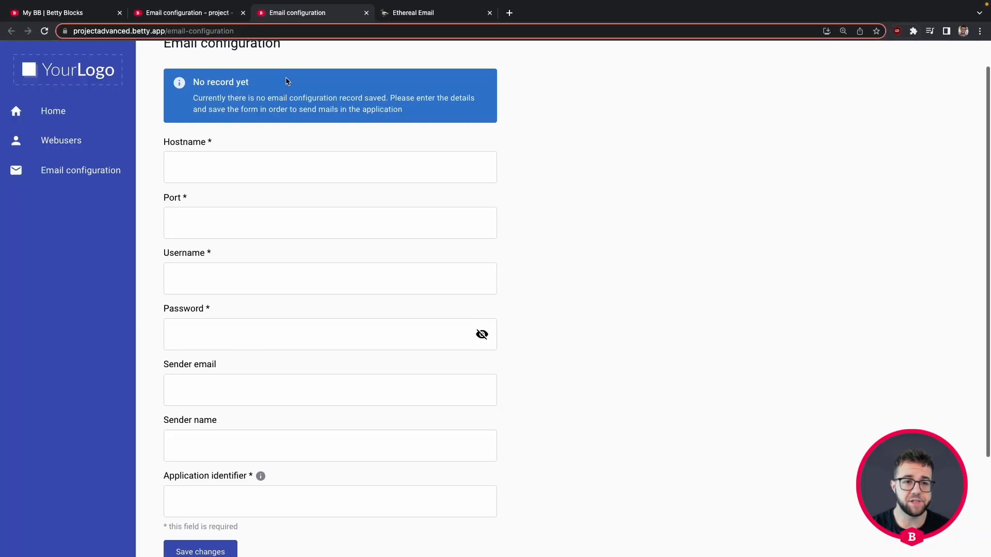
{"action": "scroll", "coordinate": [287, 81], "scroll_direction": "up", "scroll_amount": 2}
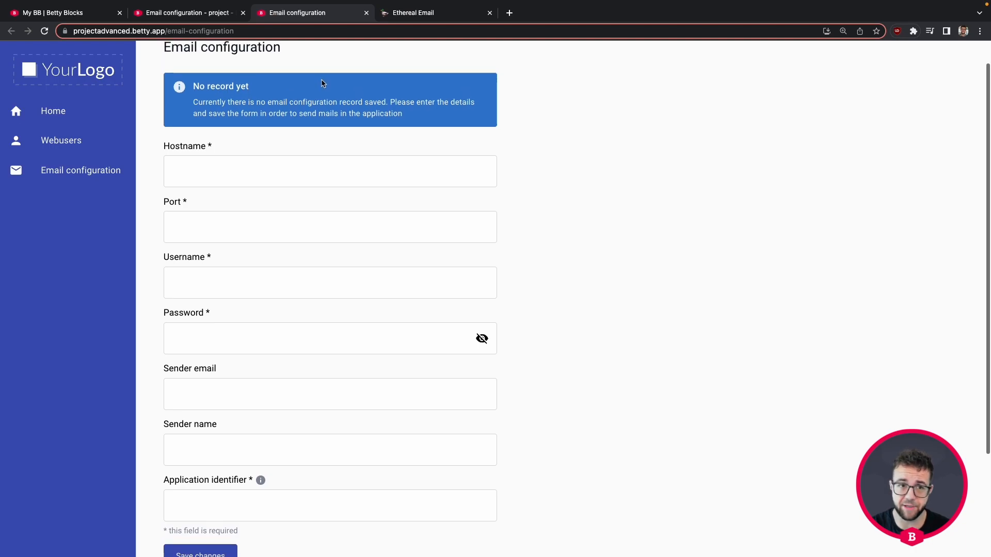
{"action": "scroll", "coordinate": [374, 93], "scroll_direction": "down", "scroll_amount": 1}
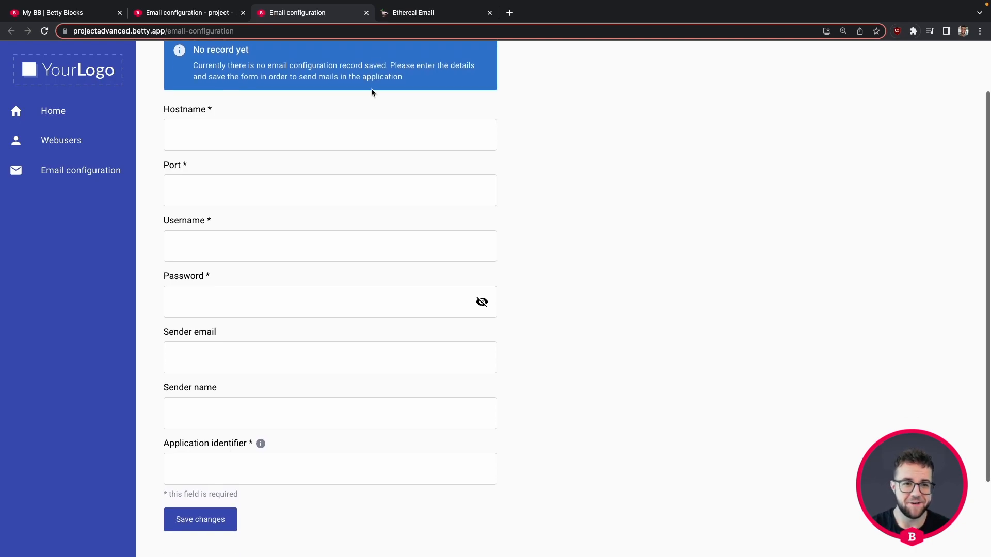
{"action": "scroll", "coordinate": [221, 135], "scroll_direction": "down", "scroll_amount": 2}
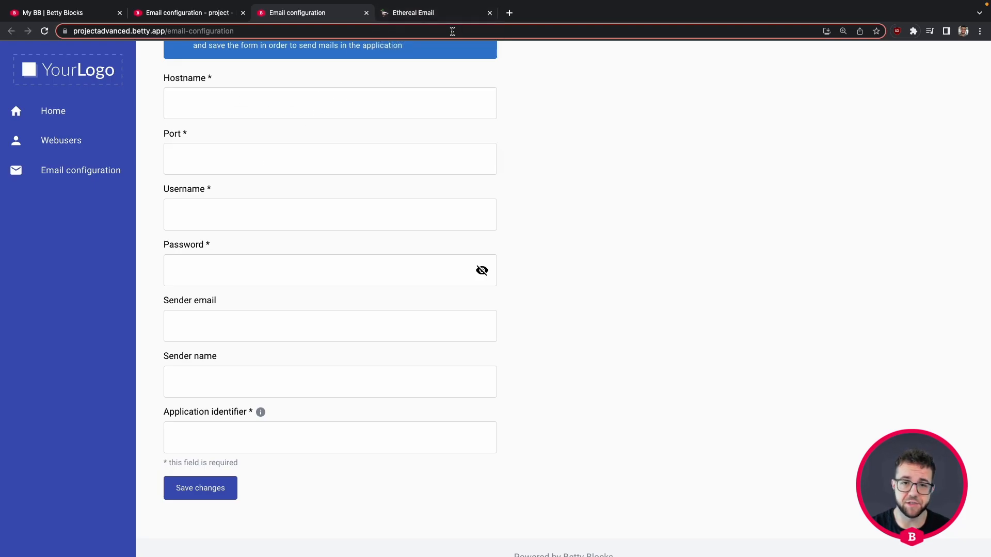
{"action": "left_click", "coordinate": [439, 12]}
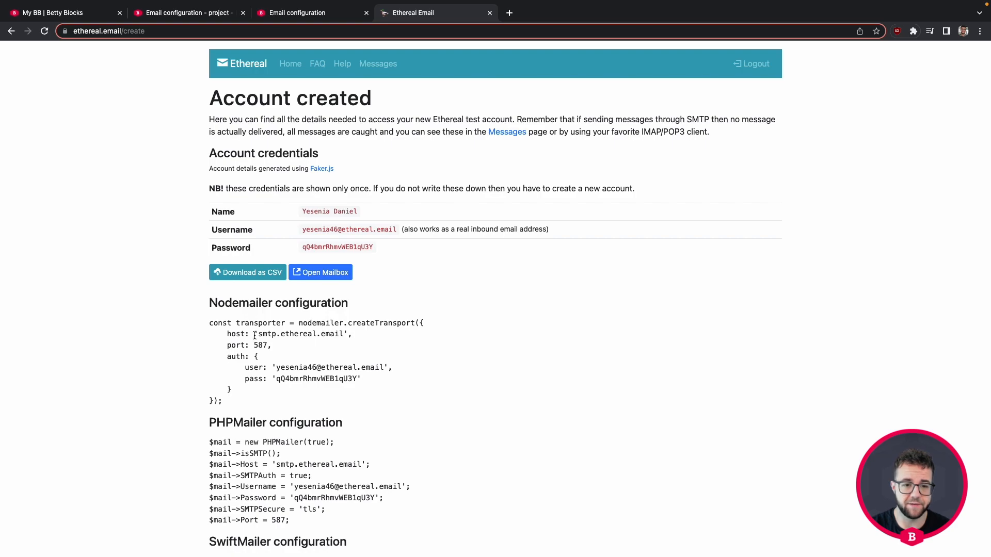
{"action": "left_click_drag", "start_coordinate": [258, 335], "coordinate": [344, 335]}
{"action": "key", "text": "ctrl+c"}
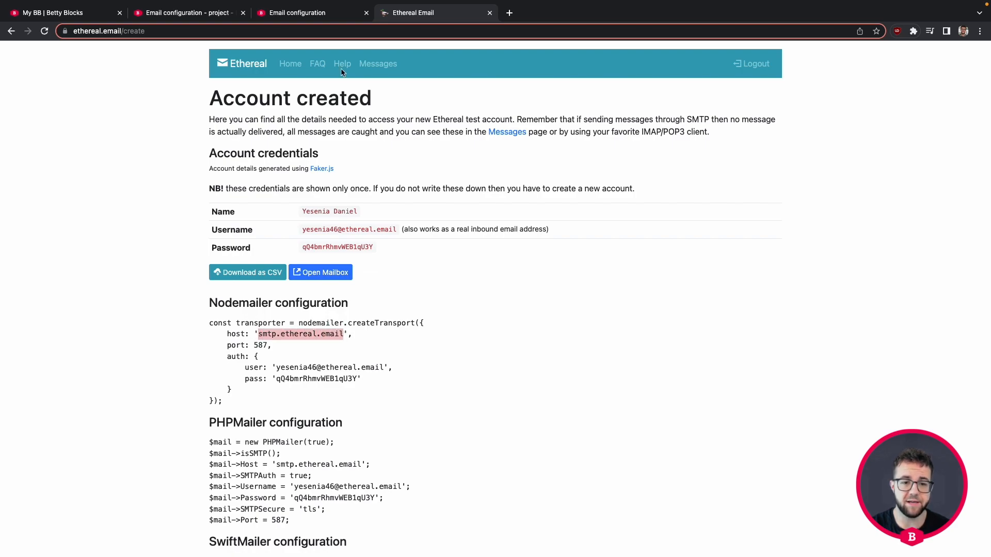
{"action": "left_click", "coordinate": [313, 12]}
{"action": "left_click", "coordinate": [219, 101]}
{"action": "key", "text": "ctrl+v"}
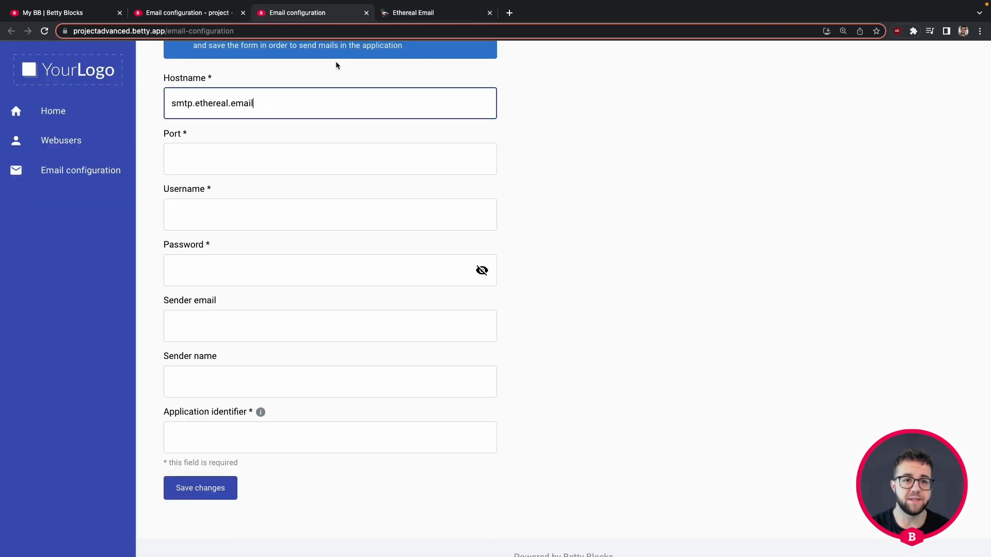
{"action": "left_click", "coordinate": [392, 14]}
{"action": "double_click", "coordinate": [260, 345]}
{"action": "key", "text": "ctrl+c"}
{"action": "left_click", "coordinate": [299, 13]}
{"action": "left_click", "coordinate": [201, 166]}
{"action": "key", "text": "ctrl+v"}
Step: Copy the Ethereal account's username and password into the Username and Password fields
{"action": "left_click", "coordinate": [439, 14]}
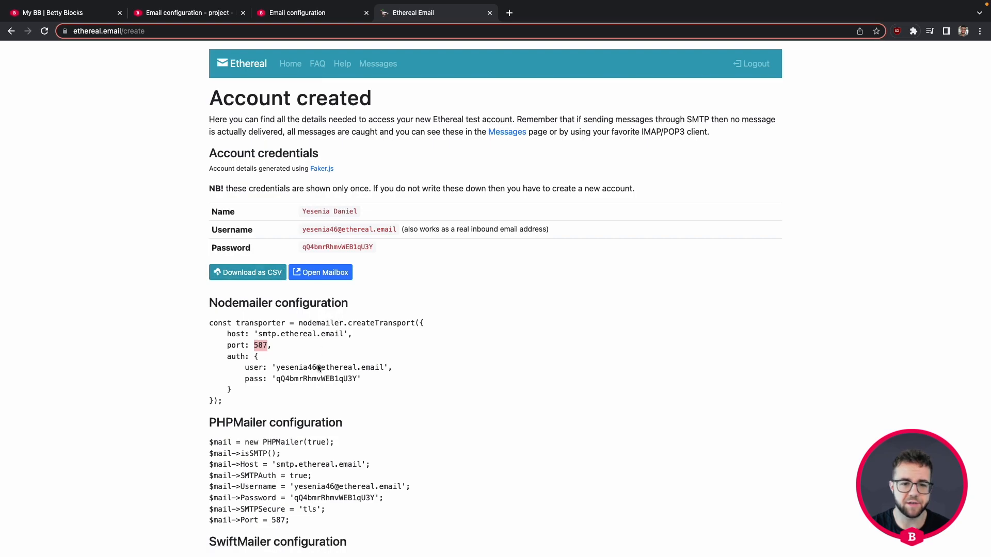
{"action": "left_click_drag", "start_coordinate": [276, 368], "coordinate": [383, 370]}
{"action": "key", "text": "ctrl+c"}
{"action": "left_click", "coordinate": [310, 14]}
{"action": "left_click", "coordinate": [201, 222]}
{"action": "key", "text": "ctrl+v"}
{"action": "left_click", "coordinate": [392, 14]}
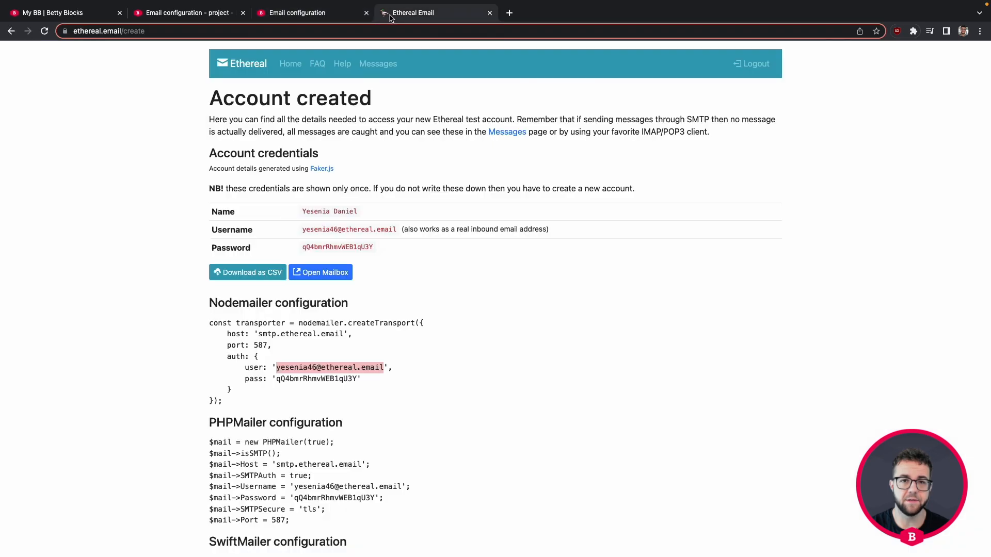
{"action": "double_click", "coordinate": [309, 378]}
{"action": "key", "text": "ctrl+c"}
{"action": "left_click", "coordinate": [310, 14]}
{"action": "left_click", "coordinate": [245, 271]}
{"action": "key", "text": "ctrl+v"}
{"action": "scroll", "coordinate": [270, 276], "scroll_direction": "down", "scroll_amount": 2}
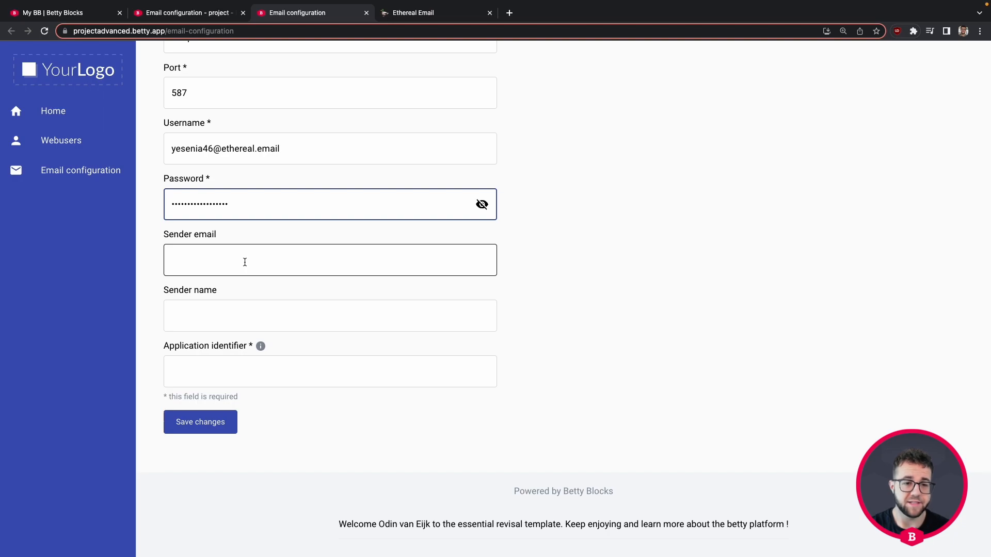
Step: Enter the sender's e-mail address and the sender name in the email configuration
{"action": "left_click", "coordinate": [247, 261]}
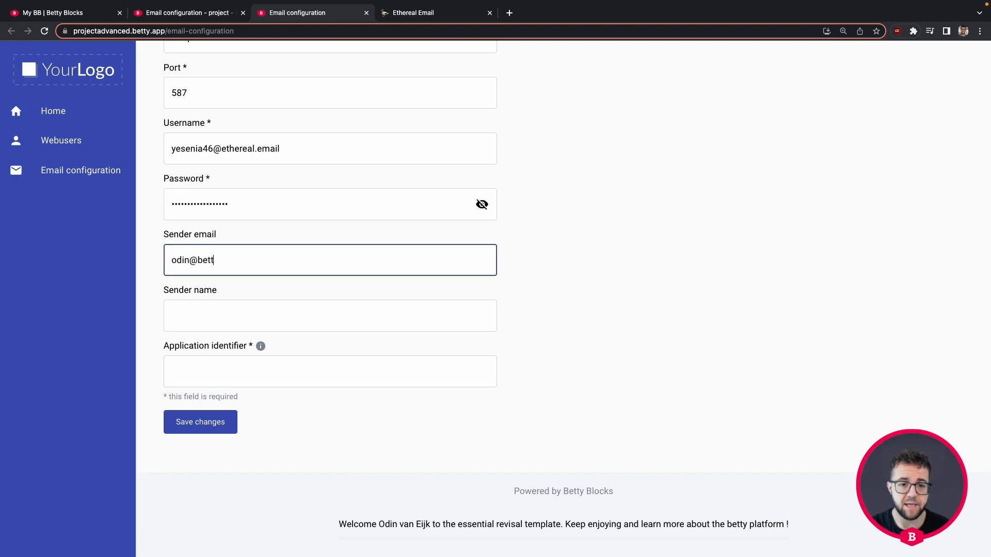
{"action": "key", "text": "Tab"}
{"action": "type", "text": "Odin"}
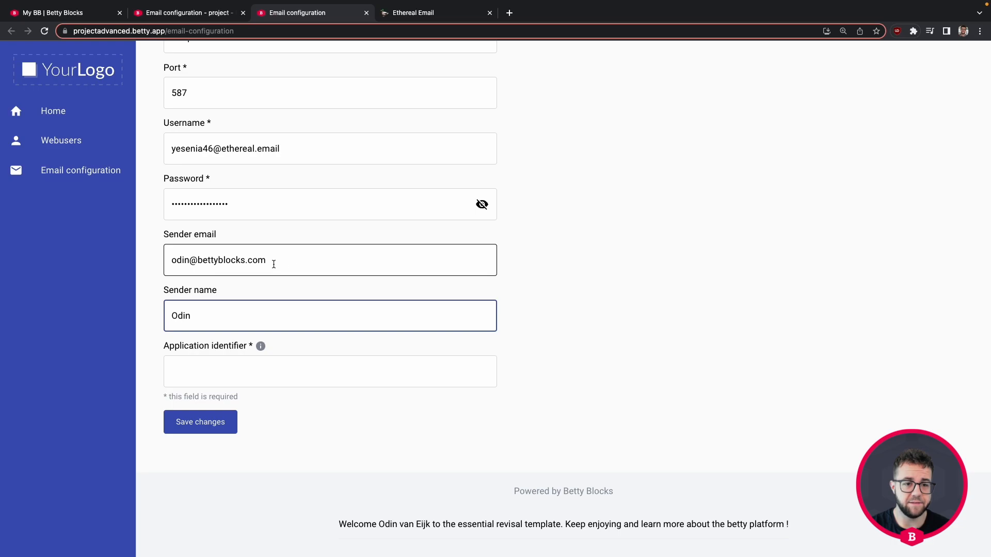
Step: Copy 'projectadvanced' from the app URL into Application identifier and save the configuration
{"action": "scroll", "coordinate": [274, 264], "scroll_direction": "up", "scroll_amount": 1}
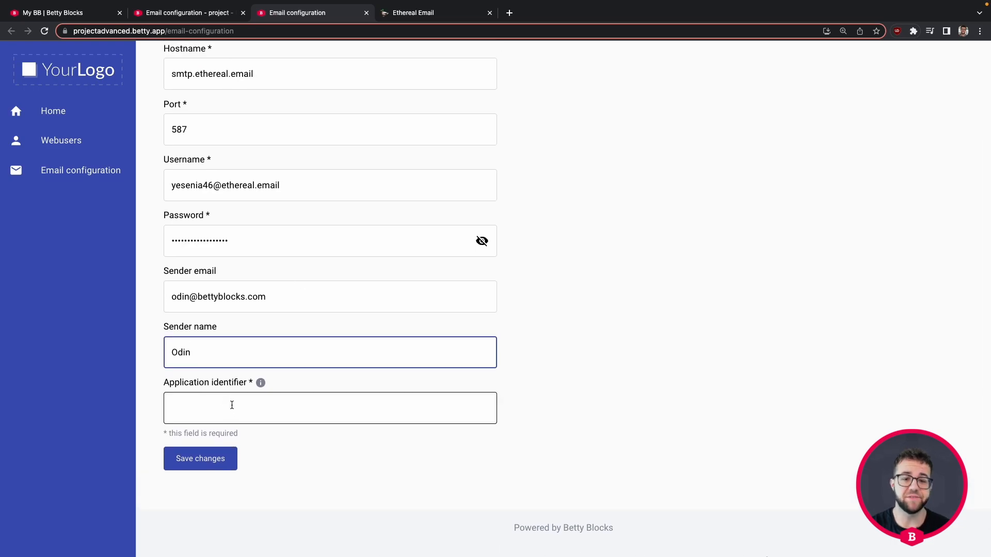
{"action": "scroll", "coordinate": [231, 406], "scroll_direction": "down", "scroll_amount": 1}
{"action": "left_click", "coordinate": [107, 30]}
{"action": "double_click", "coordinate": [108, 29]}
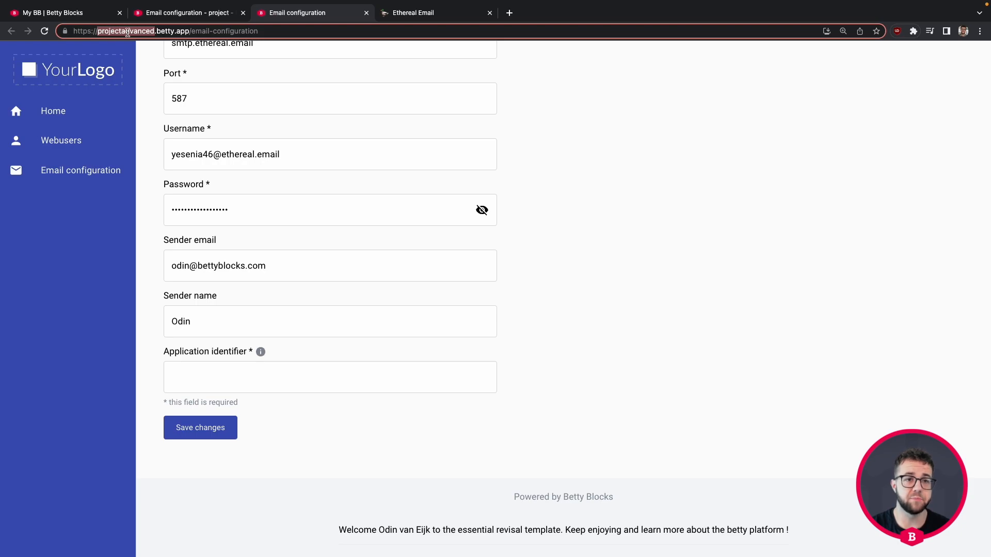
{"action": "key", "text": "ctrl+c"}
{"action": "left_click", "coordinate": [212, 378]}
{"action": "key", "text": "ctrl+v"}
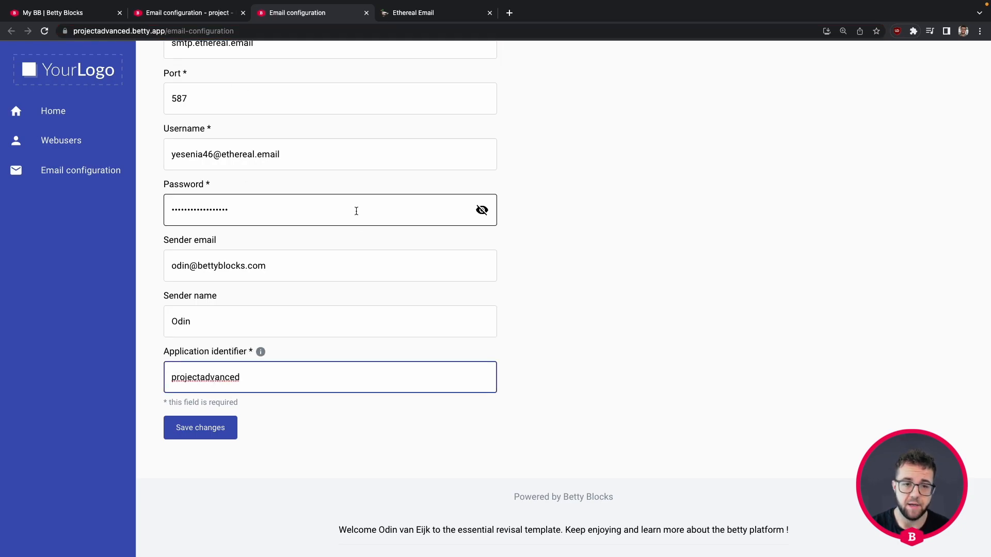
{"action": "scroll", "coordinate": [355, 210], "scroll_direction": "up", "scroll_amount": 1}
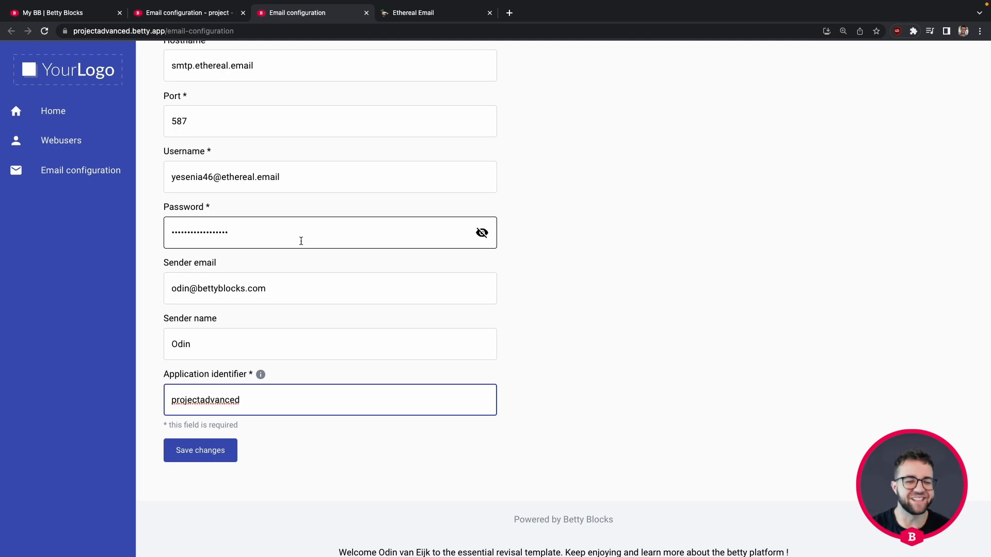
{"action": "left_click", "coordinate": [215, 451]}
Step: Return to the project's page builder and open the actions list
{"action": "scroll", "coordinate": [734, 260], "scroll_direction": "up", "scroll_amount": 1}
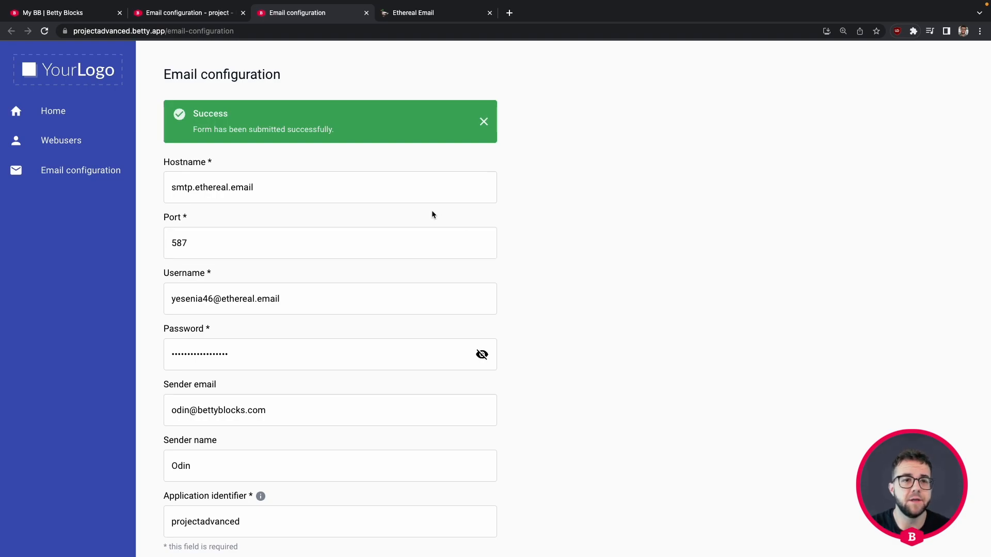
{"action": "left_click", "coordinate": [212, 16]}
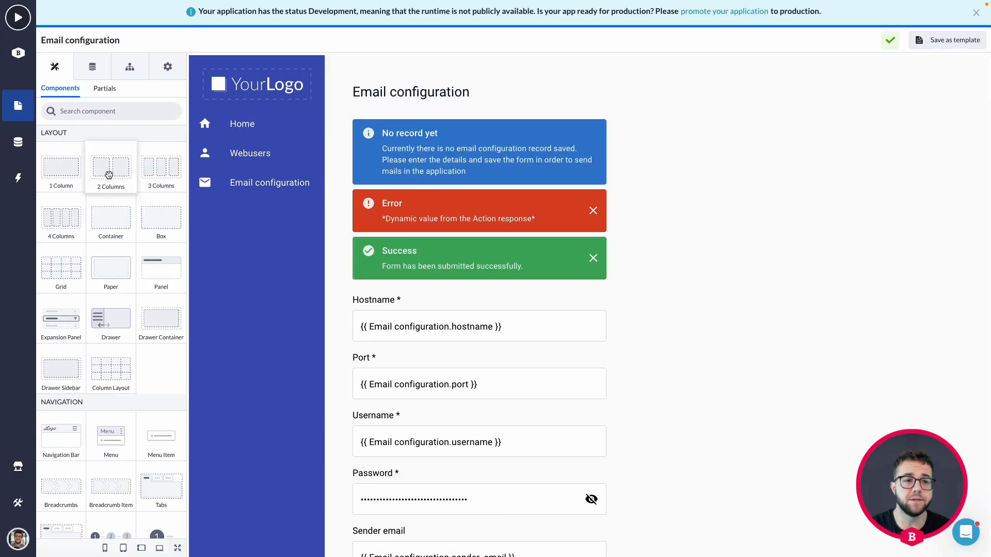
{"action": "left_click", "coordinate": [20, 181]}
Step: In the Send email action flow, show the Send Email step's Variables tab, currently empty
{"action": "scroll", "coordinate": [134, 387], "scroll_direction": "down", "scroll_amount": 1}
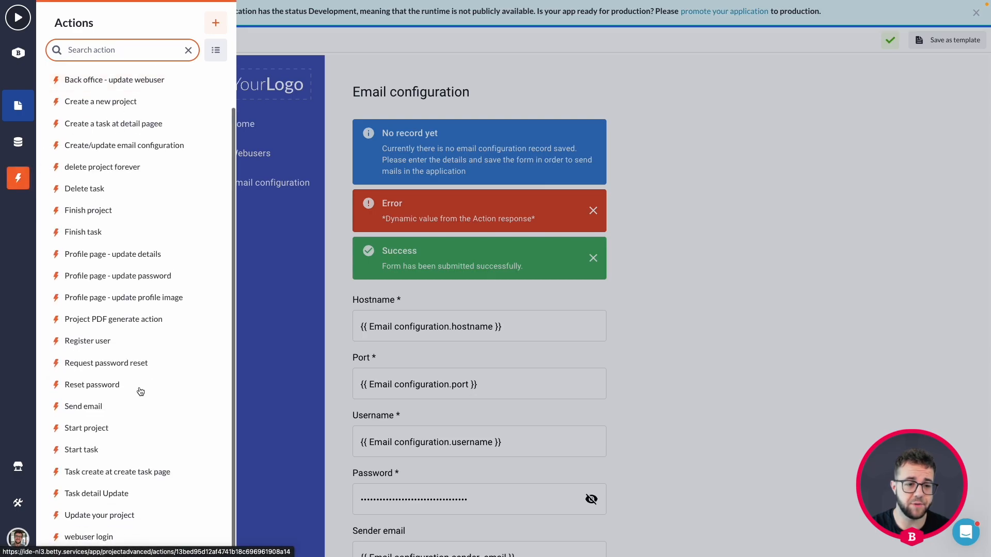
{"action": "left_click", "coordinate": [97, 408]}
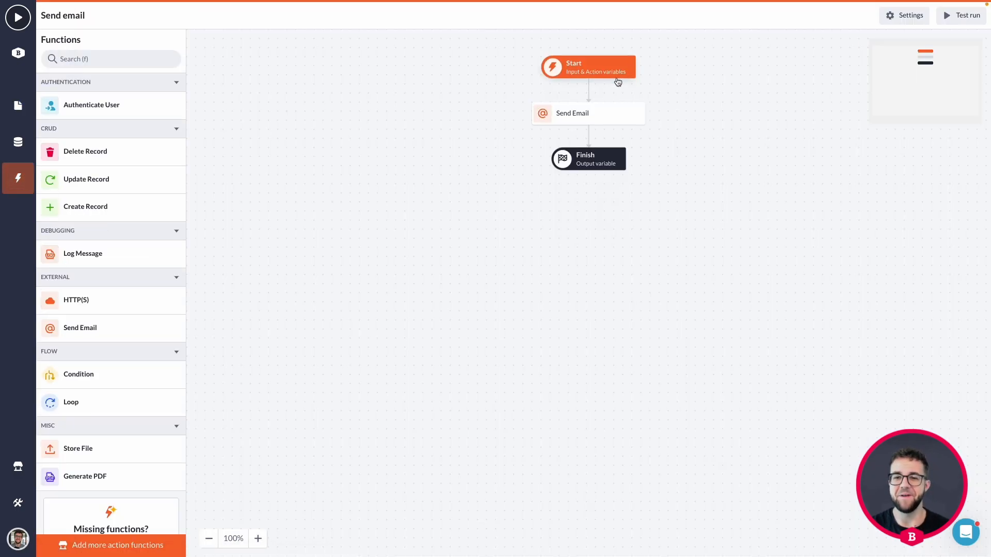
{"action": "left_click", "coordinate": [602, 114]}
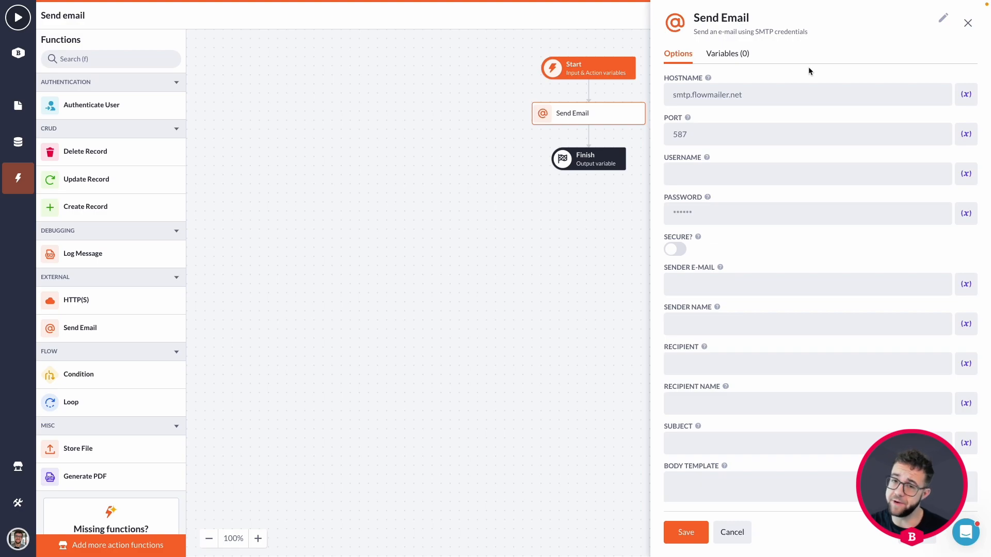
{"action": "left_click", "coordinate": [743, 55]}
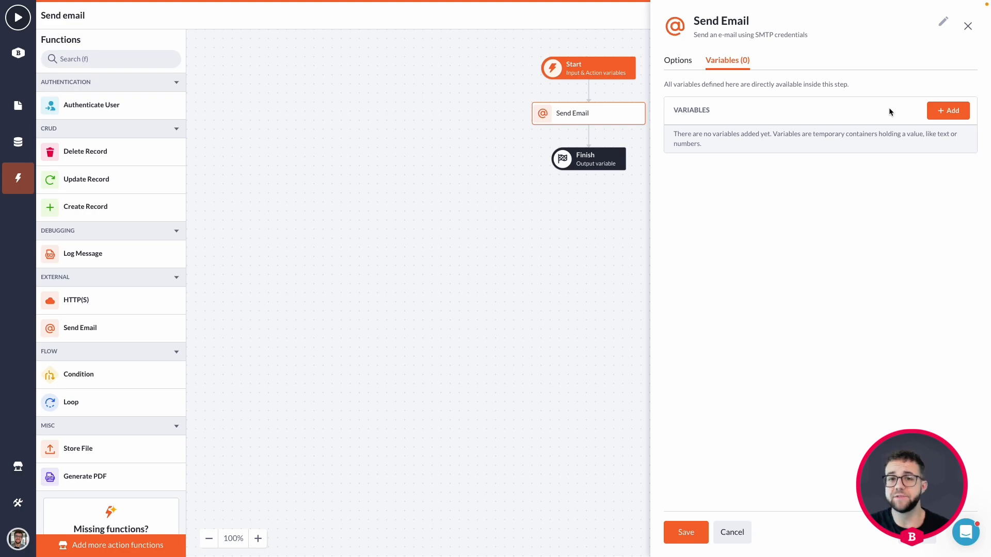
Step: Create a Record variable named mail_config using the Email configuration model
{"action": "left_click", "coordinate": [948, 112]}
{"action": "left_click", "coordinate": [300, 145]}
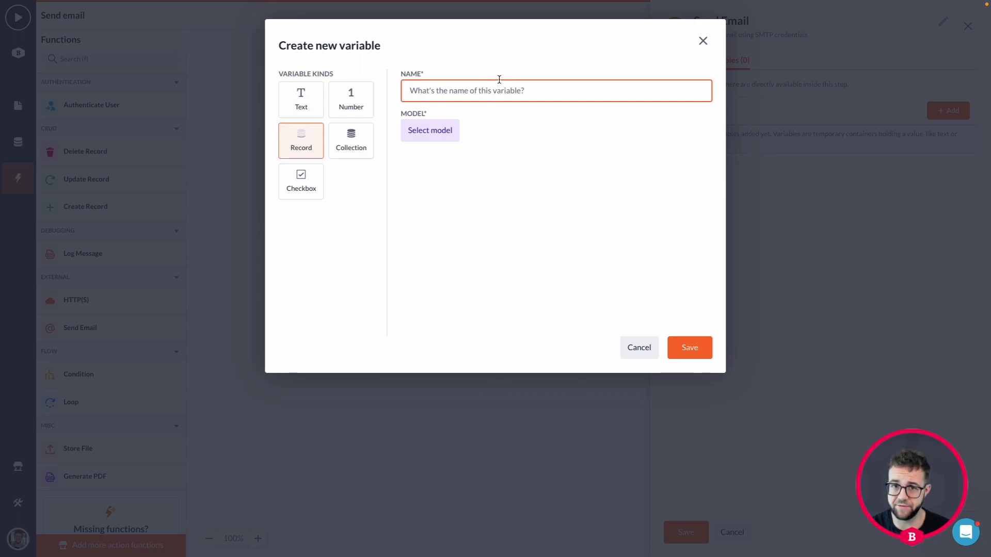
{"action": "type", "text": "mail"}
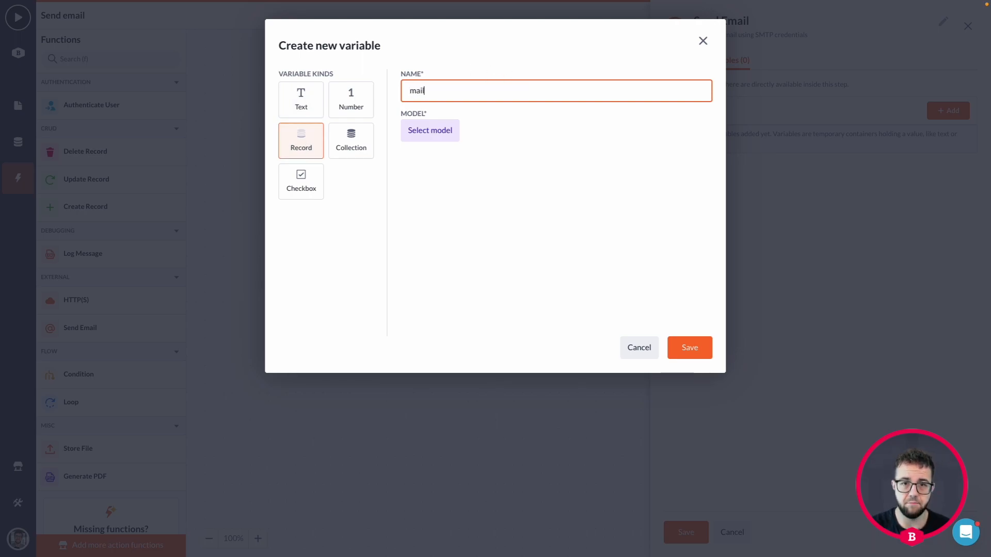
{"action": "type", "text": " confi"}
{"action": "key", "text": "BackSpace"}
{"action": "key", "text": "BackSpace"}
{"action": "key", "text": "BackSpace"}
{"action": "key", "text": "BackSpace"}
{"action": "key", "text": "BackSpace"}
{"action": "key", "text": "BackSpace"}
{"action": "key", "text": "BackSpace"}
{"action": "key", "text": "BackSpace"}
{"action": "key", "text": "BackSpace"}
{"action": "key", "text": "BackSpace"}
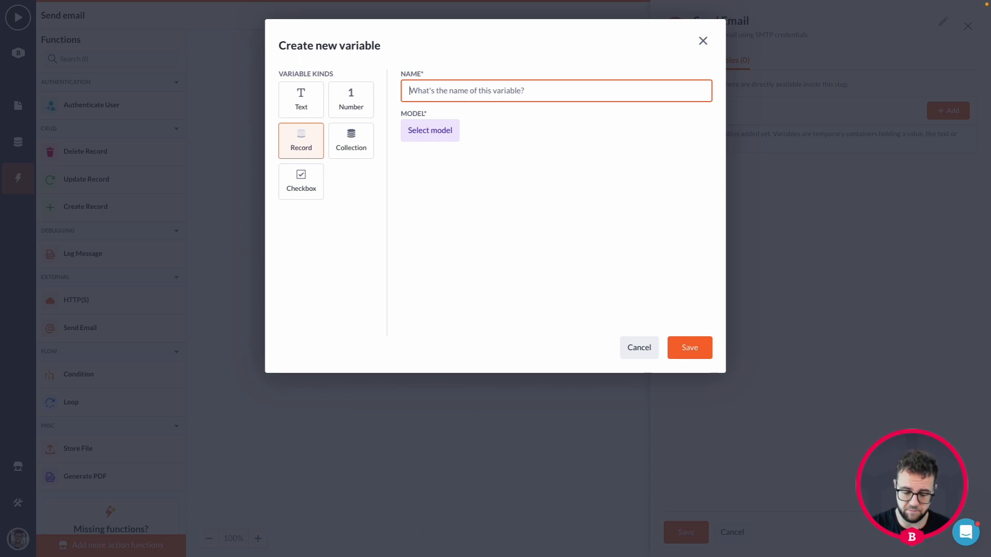
{"action": "type", "text": "mail_config"}
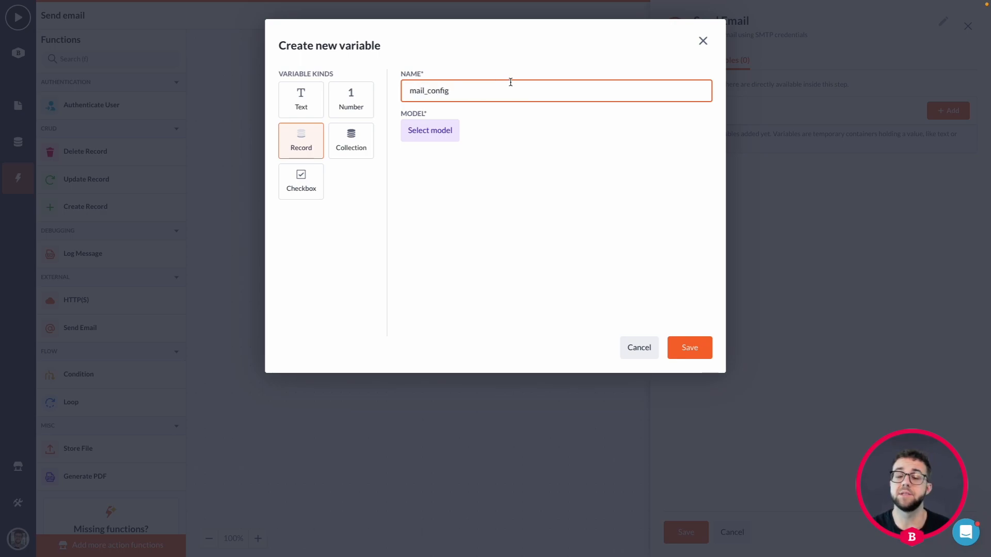
{"action": "left_click", "coordinate": [443, 133]}
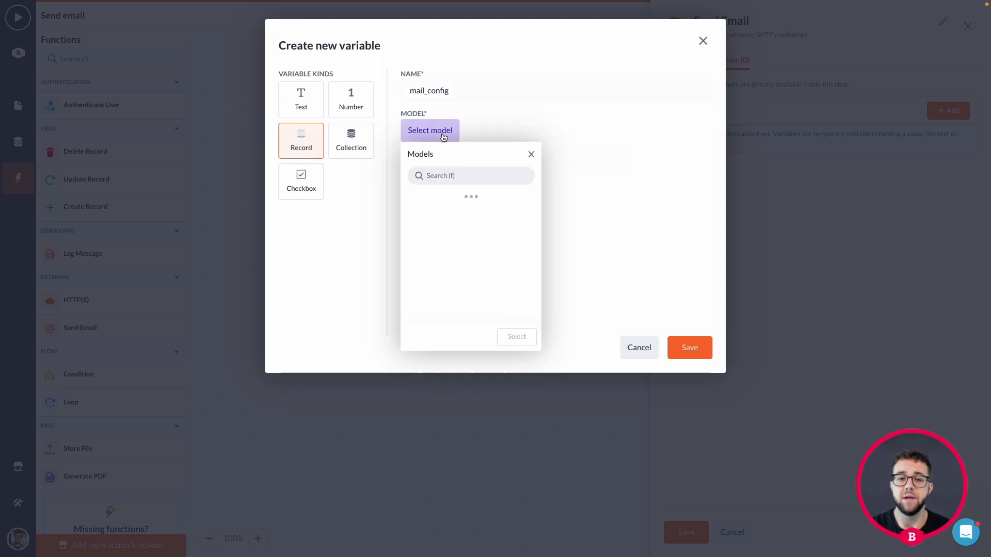
{"action": "left_click", "coordinate": [461, 203]}
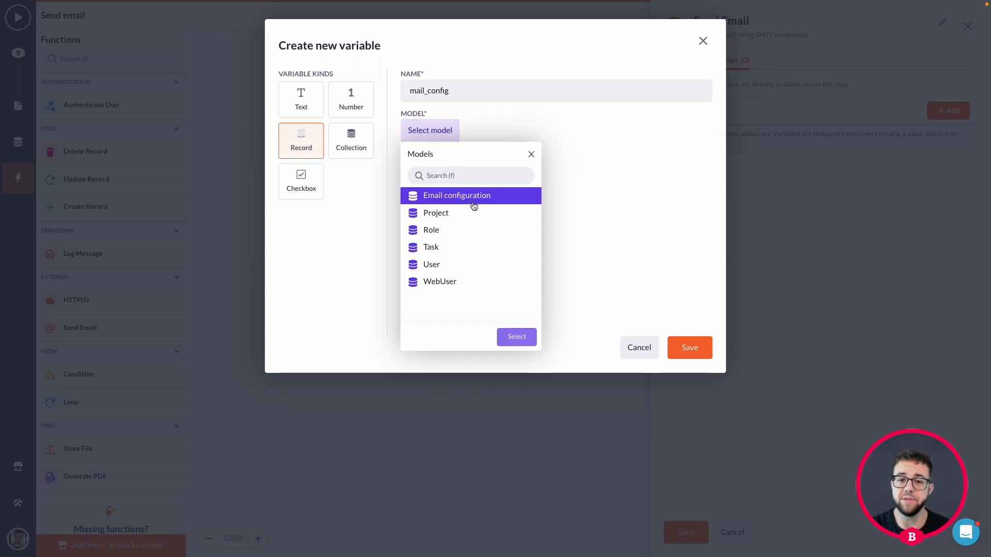
{"action": "left_click", "coordinate": [521, 343]}
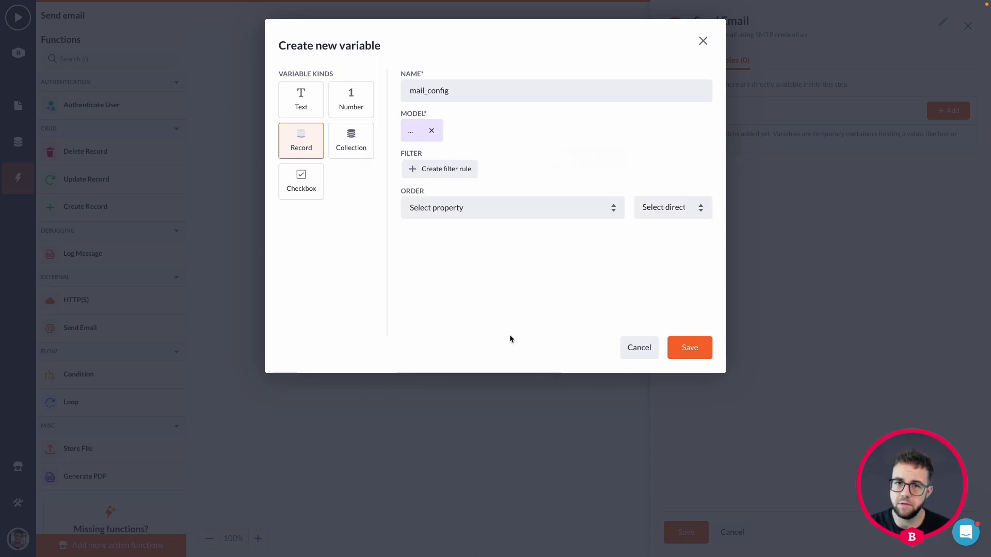
Step: Filter mail_config to the record where Id equals 1, apply it, and save the variable
{"action": "left_click", "coordinate": [446, 173]}
{"action": "left_click", "coordinate": [439, 180]}
{"action": "left_click", "coordinate": [449, 315]}
{"action": "left_click", "coordinate": [524, 383]}
{"action": "left_click", "coordinate": [651, 176]}
{"action": "type", "text": "1"}
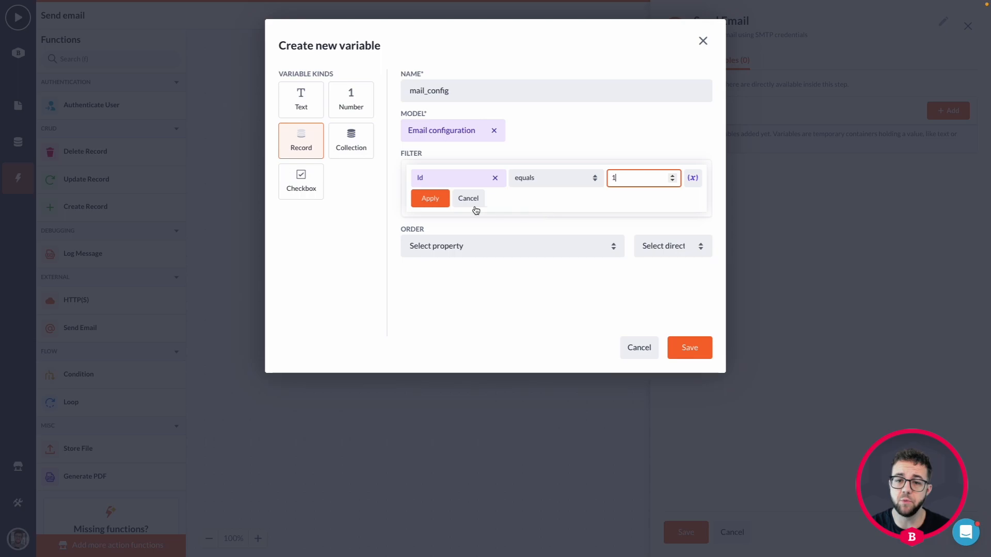
{"action": "left_click", "coordinate": [432, 200]}
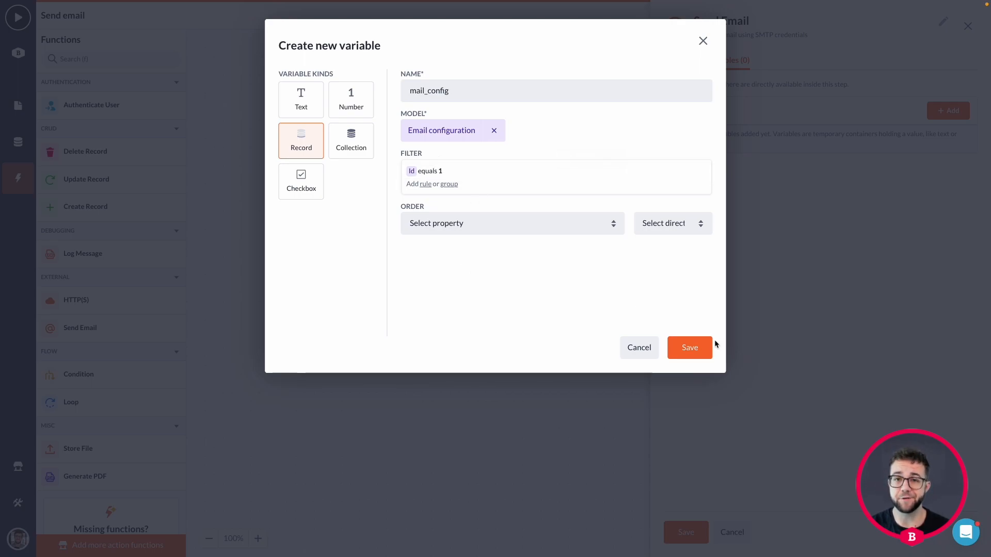
{"action": "left_click", "coordinate": [691, 348]}
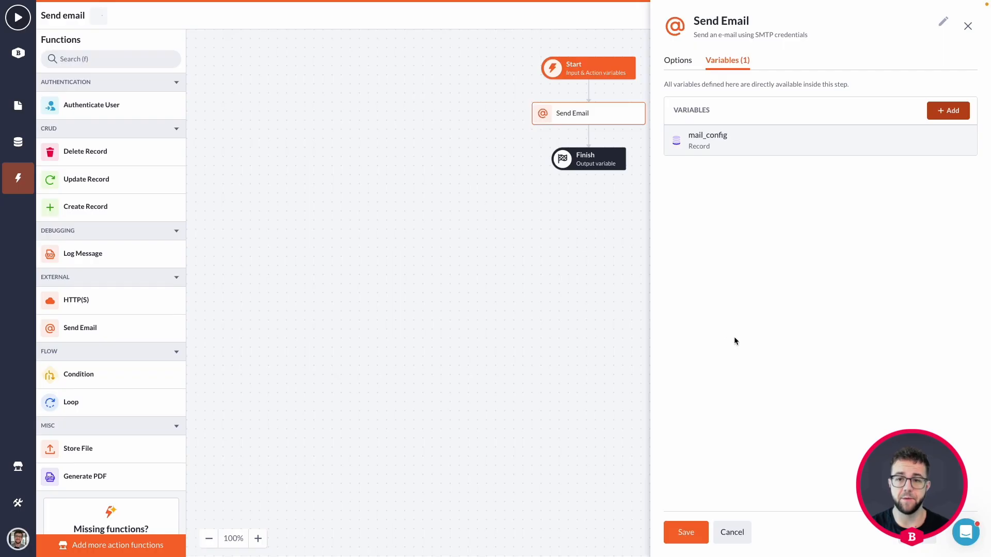
Step: Set the hostname to mail_config.Hostname and the port to mail_config.Port
{"action": "left_click", "coordinate": [678, 60]}
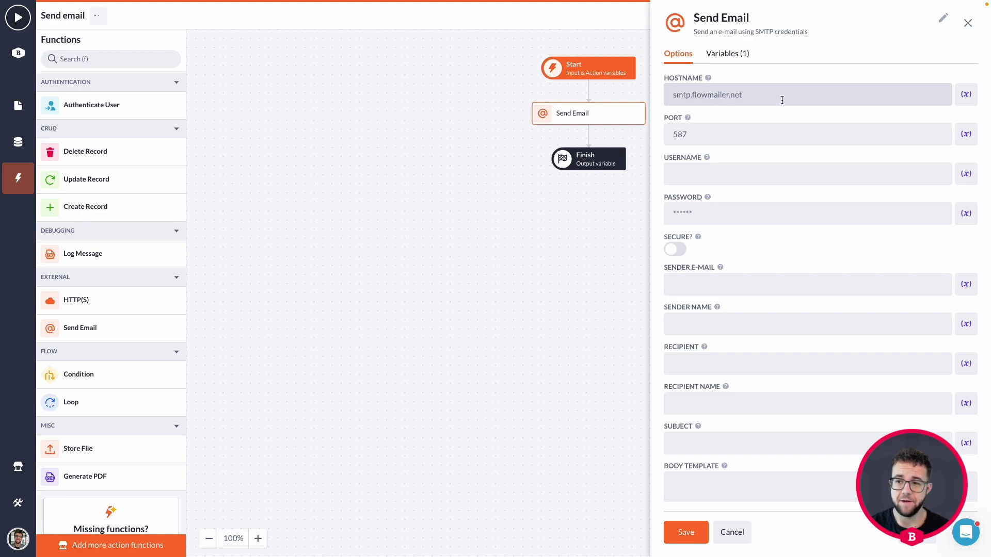
{"action": "left_click", "coordinate": [826, 96]}
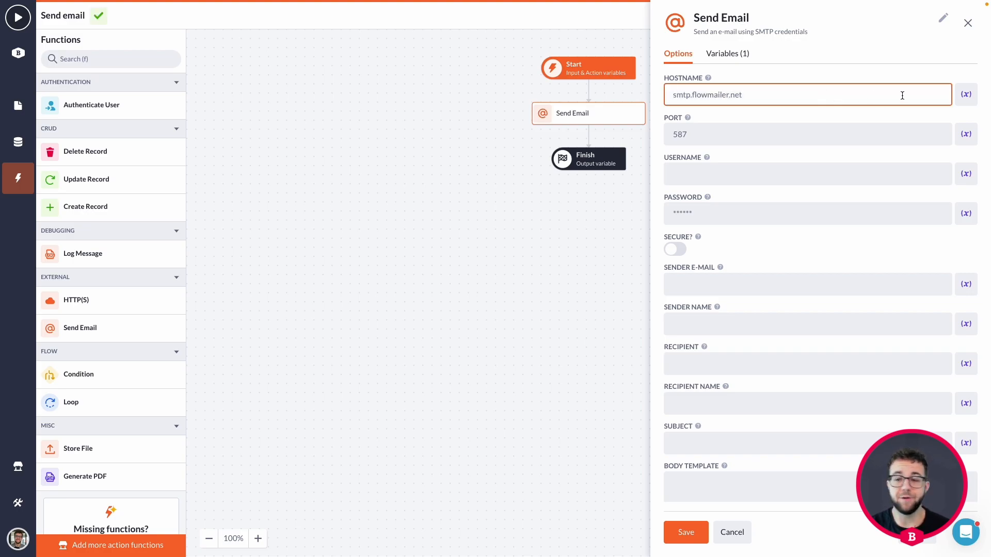
{"action": "left_click", "coordinate": [966, 96]}
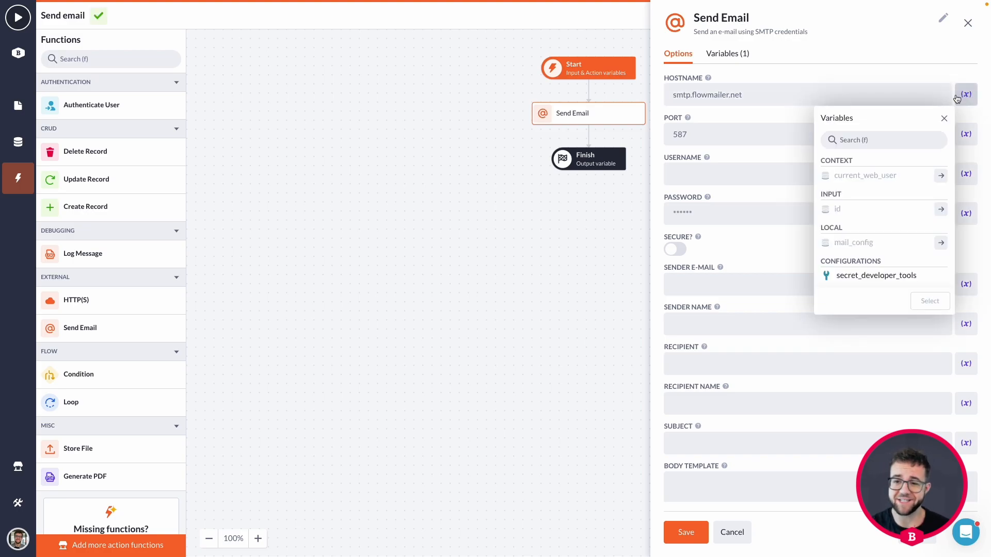
{"action": "left_click", "coordinate": [940, 244]}
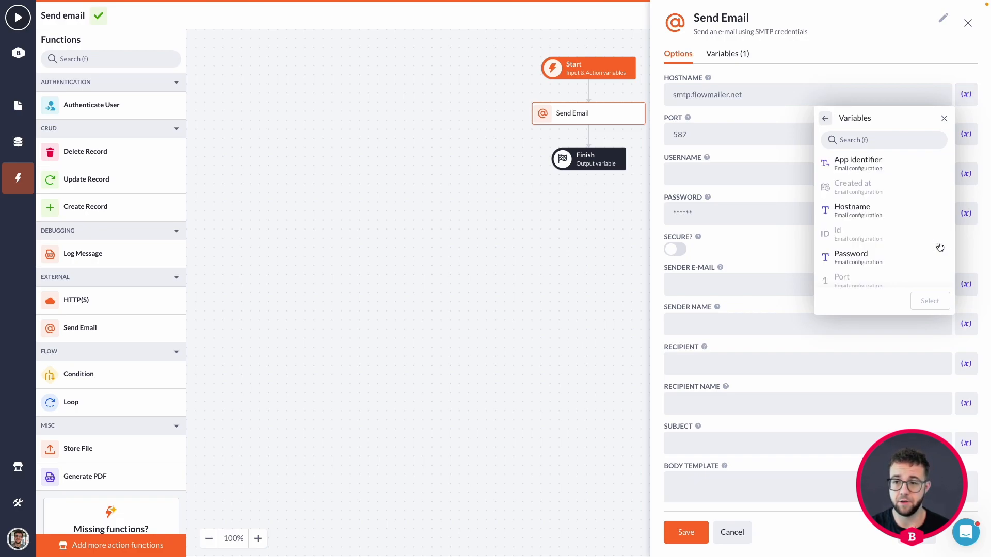
{"action": "left_click", "coordinate": [852, 211]}
{"action": "left_click", "coordinate": [930, 301]}
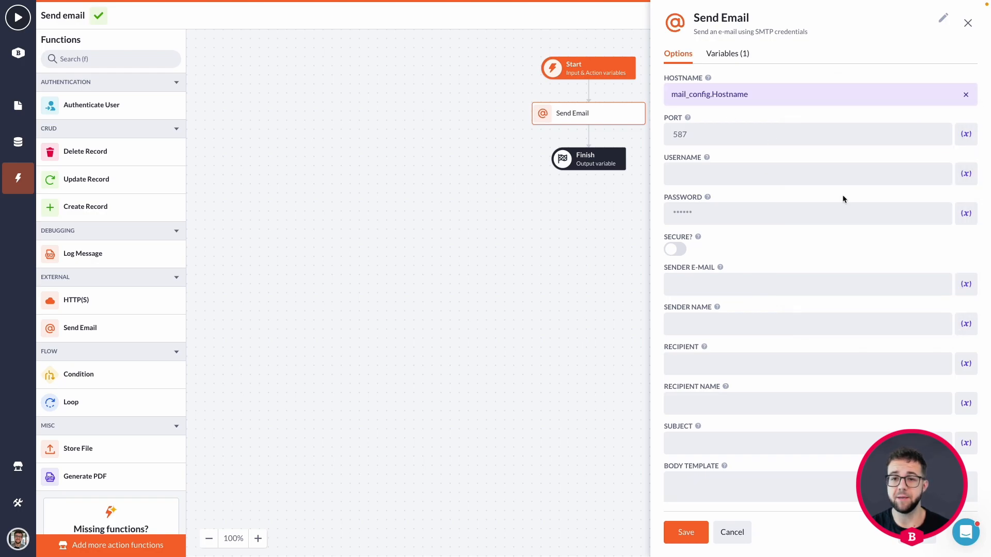
{"action": "left_click", "coordinate": [966, 133]}
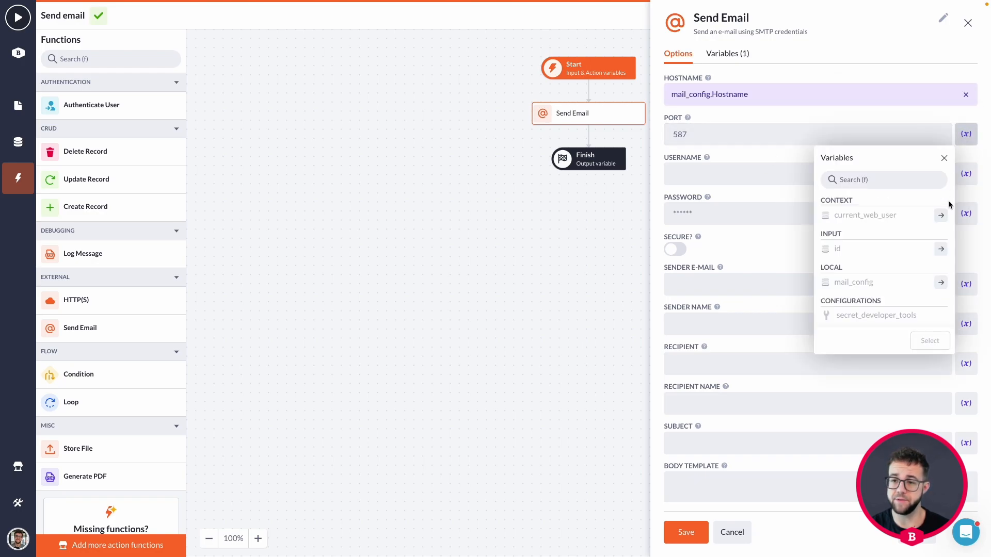
{"action": "left_click", "coordinate": [942, 286]}
{"action": "scroll", "coordinate": [878, 237], "scroll_direction": "down", "scroll_amount": 3}
{"action": "left_click", "coordinate": [867, 267]}
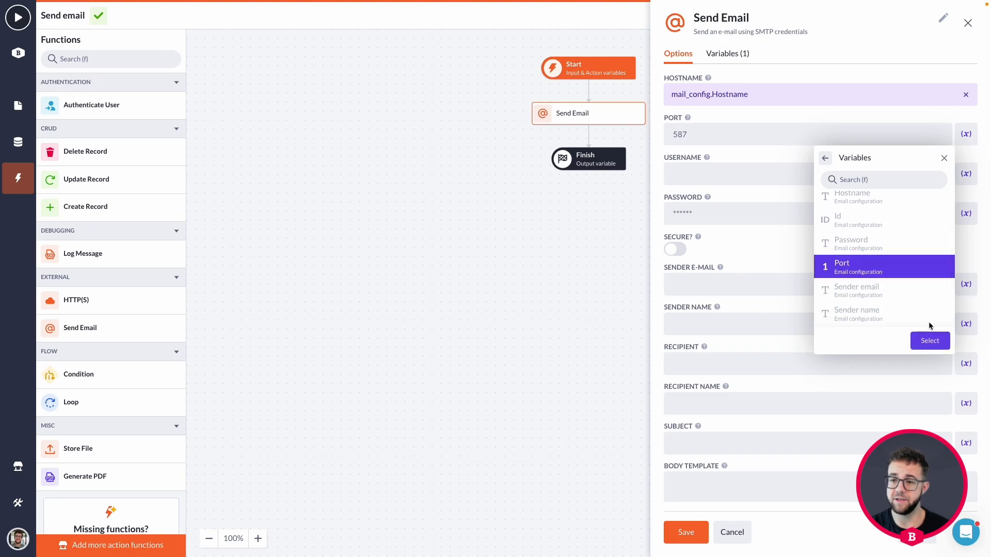
{"action": "left_click", "coordinate": [930, 340]}
Step: Set the username to mail_config.Username and the password to mail_config.Password
{"action": "left_click", "coordinate": [966, 173]}
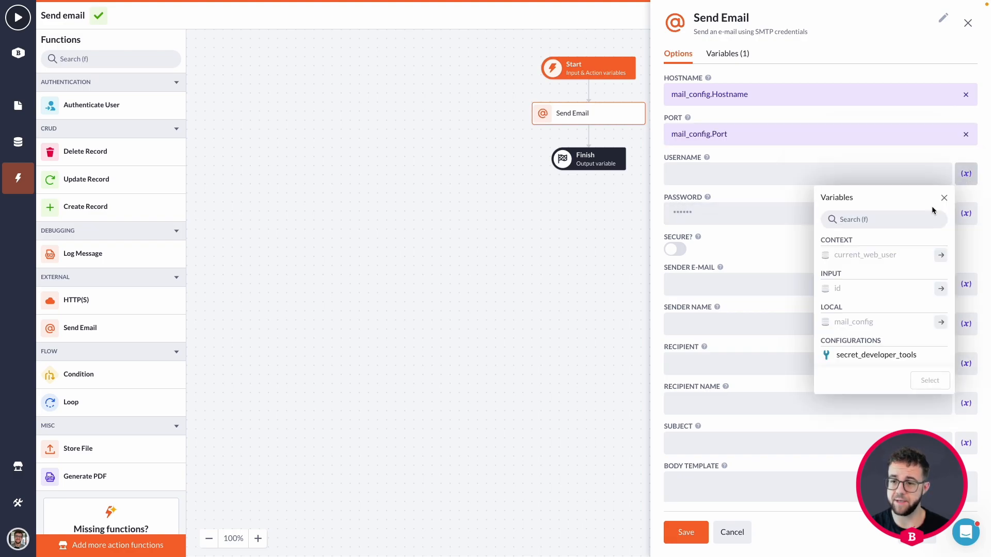
{"action": "left_click", "coordinate": [941, 322]}
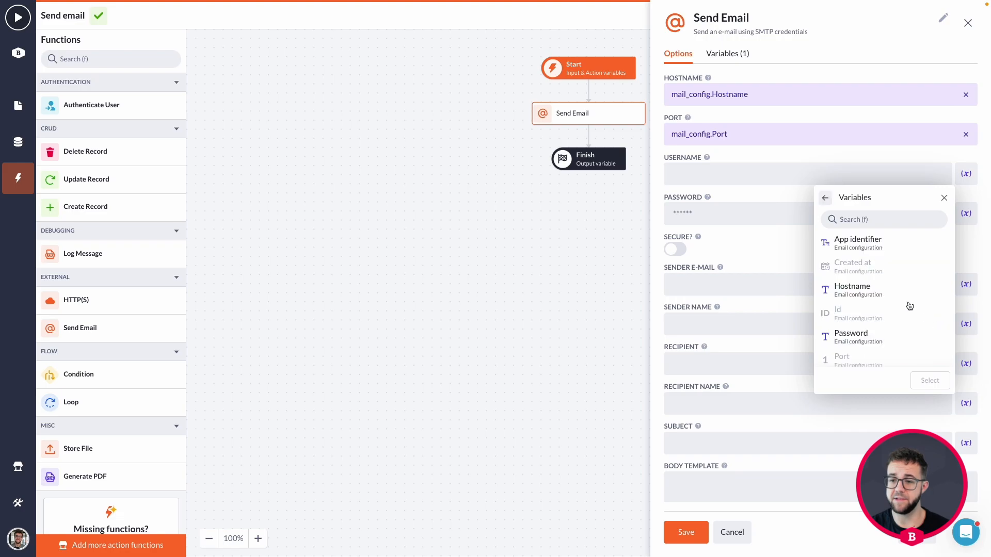
{"action": "scroll", "coordinate": [908, 304], "scroll_direction": "down", "scroll_amount": 4}
{"action": "left_click", "coordinate": [877, 355]}
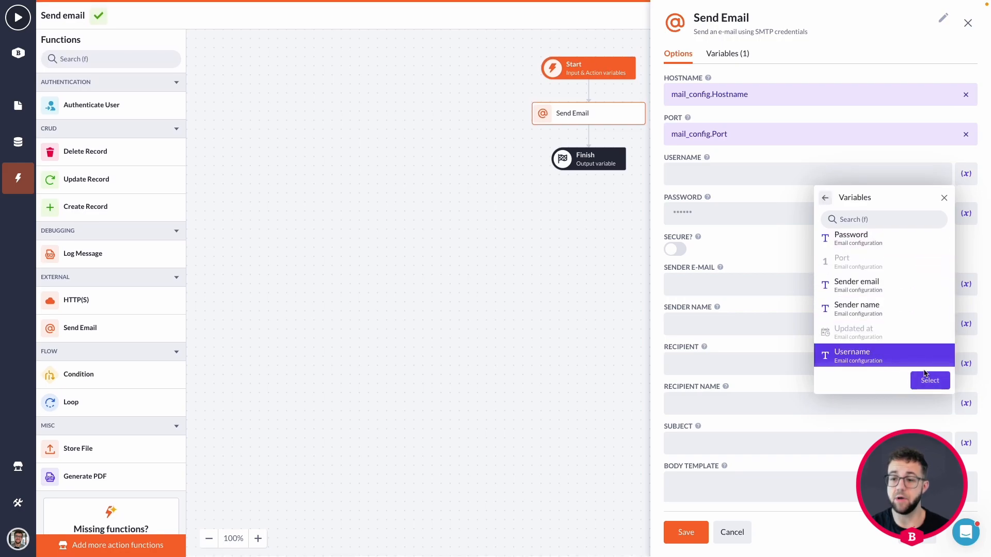
{"action": "left_click", "coordinate": [929, 381]}
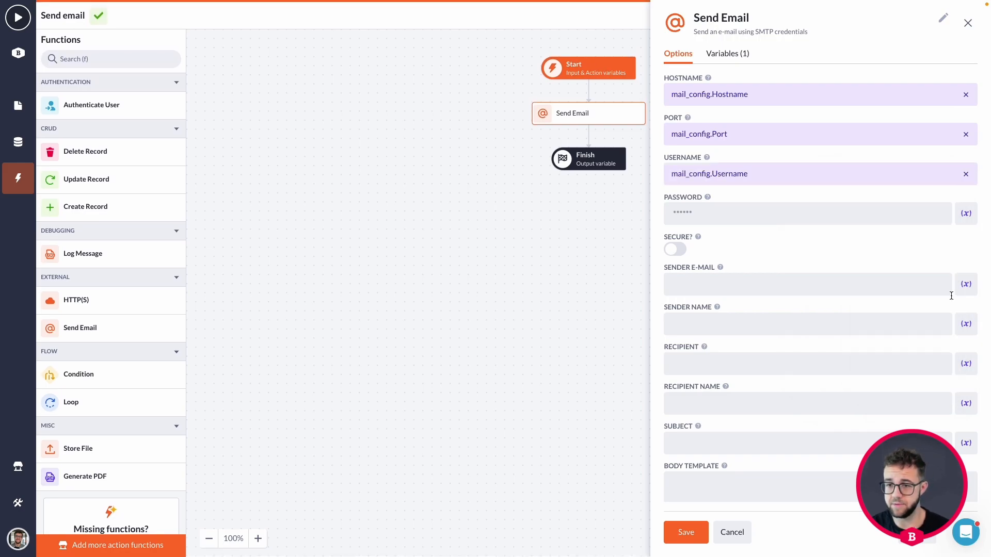
{"action": "left_click", "coordinate": [961, 220]}
{"action": "left_click", "coordinate": [942, 369]}
{"action": "scroll", "coordinate": [930, 362], "scroll_direction": "down", "scroll_amount": 1}
{"action": "left_click", "coordinate": [875, 331]}
{"action": "left_click", "coordinate": [926, 418]}
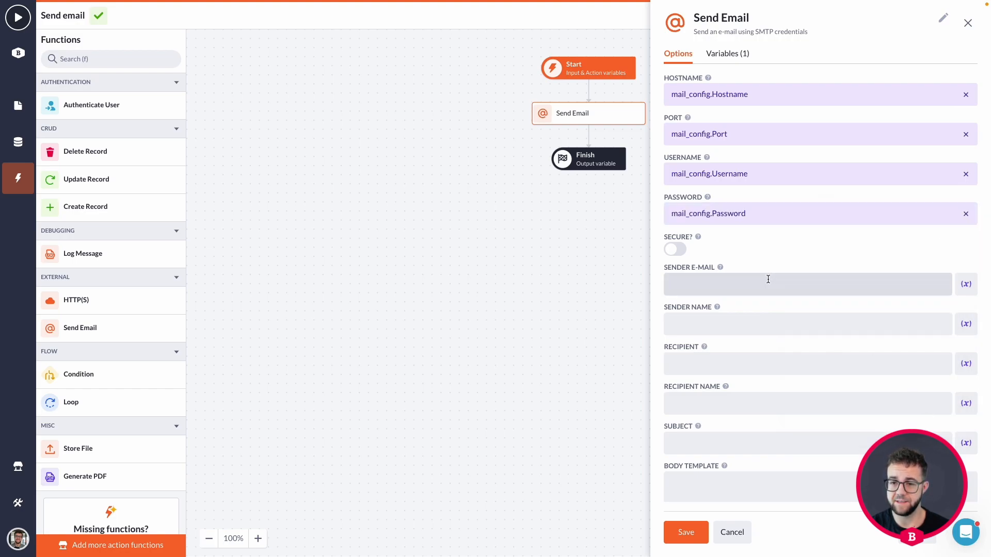
Step: Set the sender e-mail and sender name to mail_config's Sender email and Sender name
{"action": "left_click", "coordinate": [965, 284]}
{"action": "left_click", "coordinate": [937, 433]}
{"action": "scroll", "coordinate": [924, 431], "scroll_direction": "down", "scroll_amount": 2}
{"action": "left_click", "coordinate": [893, 429]}
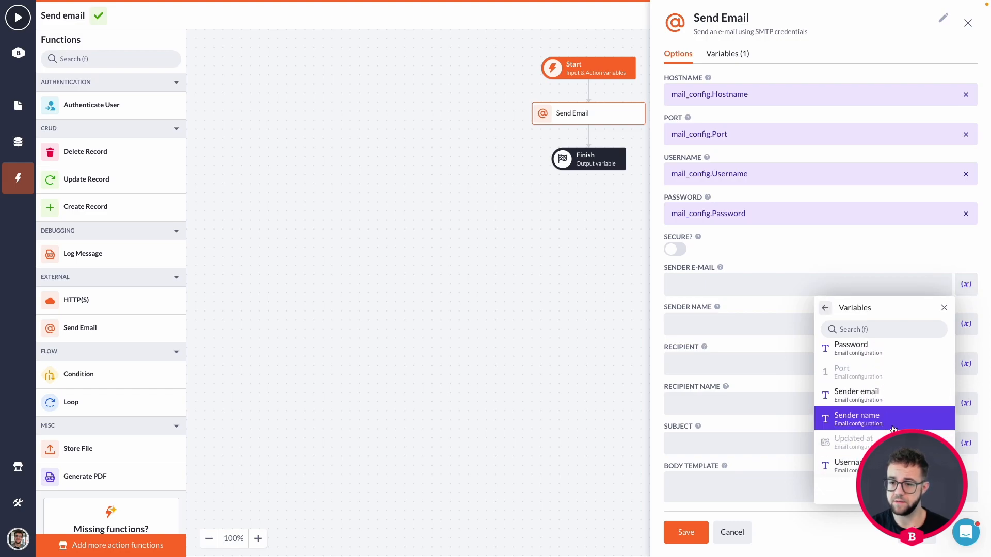
{"action": "left_click", "coordinate": [878, 395]}
{"action": "left_click", "coordinate": [965, 324]}
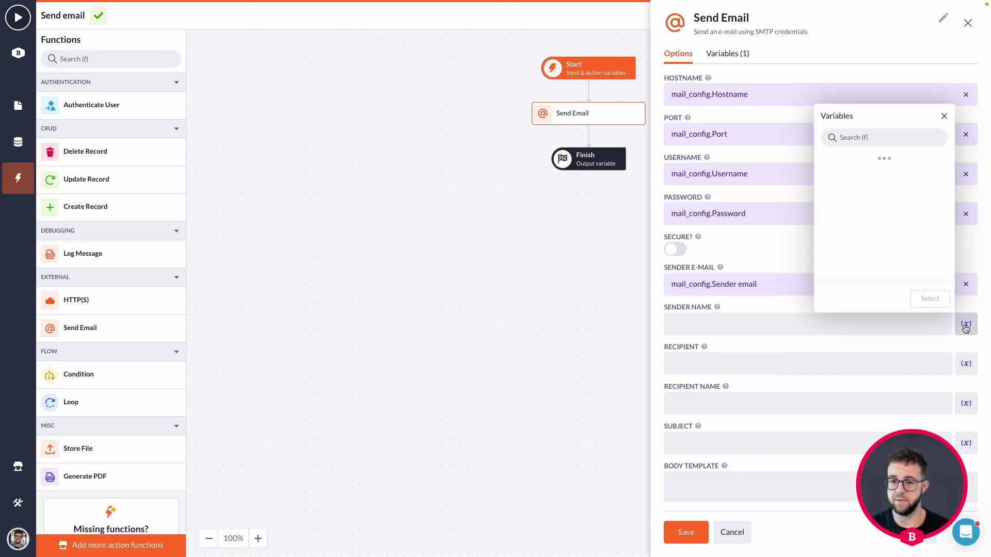
{"action": "left_click", "coordinate": [900, 271]}
{"action": "scroll", "coordinate": [879, 250], "scroll_direction": "down", "scroll_amount": 2}
{"action": "scroll", "coordinate": [879, 249], "scroll_direction": "down", "scroll_amount": 1}
{"action": "left_click", "coordinate": [878, 247]}
{"action": "left_click", "coordinate": [879, 261]}
{"action": "left_click", "coordinate": [931, 299]}
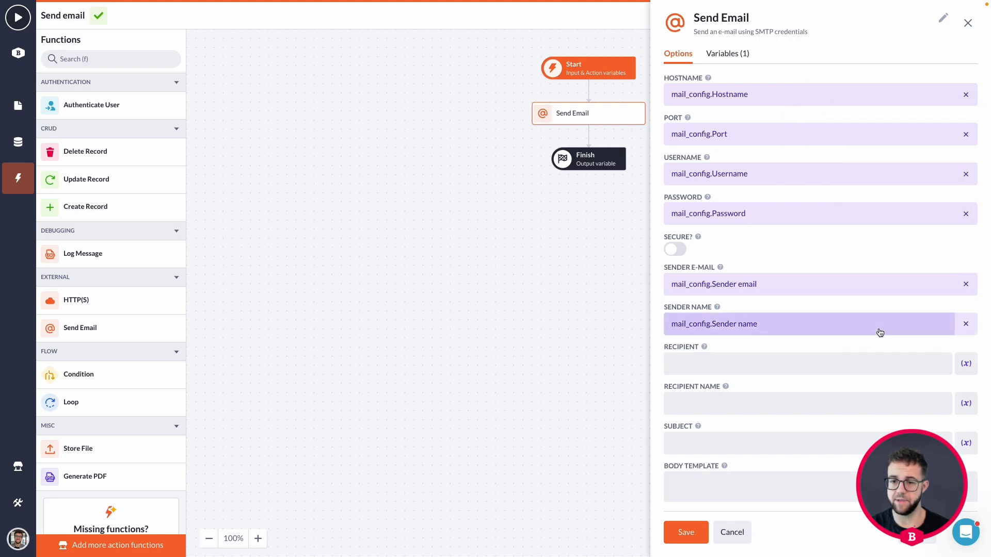
{"action": "scroll", "coordinate": [847, 320], "scroll_direction": "down", "scroll_amount": 2}
{"action": "scroll", "coordinate": [769, 310], "scroll_direction": "down", "scroll_amount": 1}
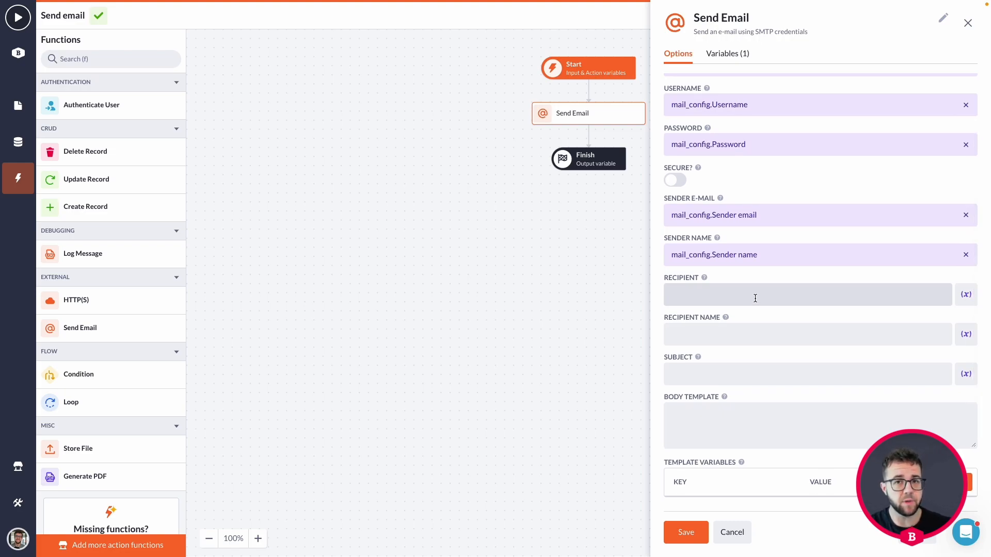
Step: Set the recipient to id.WebUser.Email address
{"action": "left_click", "coordinate": [780, 297]}
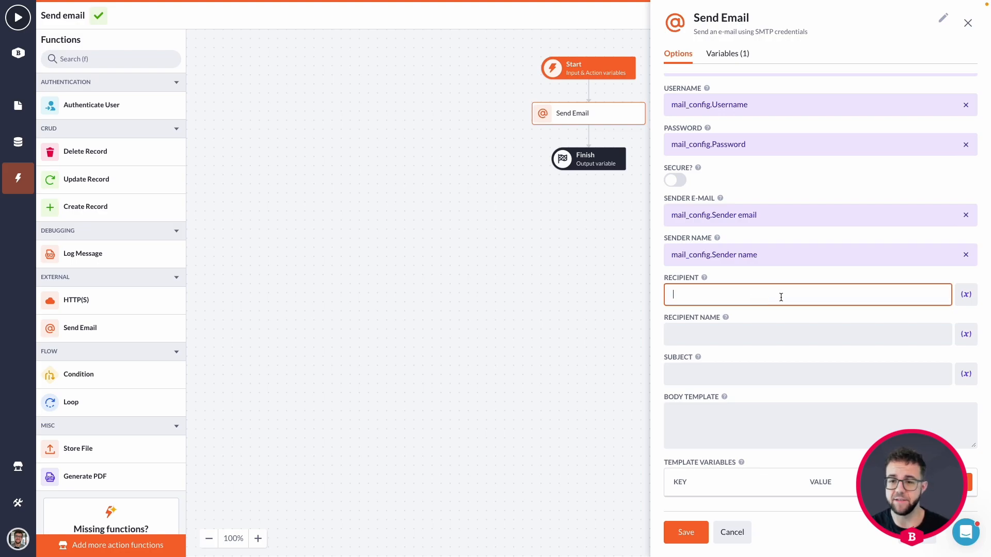
{"action": "left_click", "coordinate": [966, 294]}
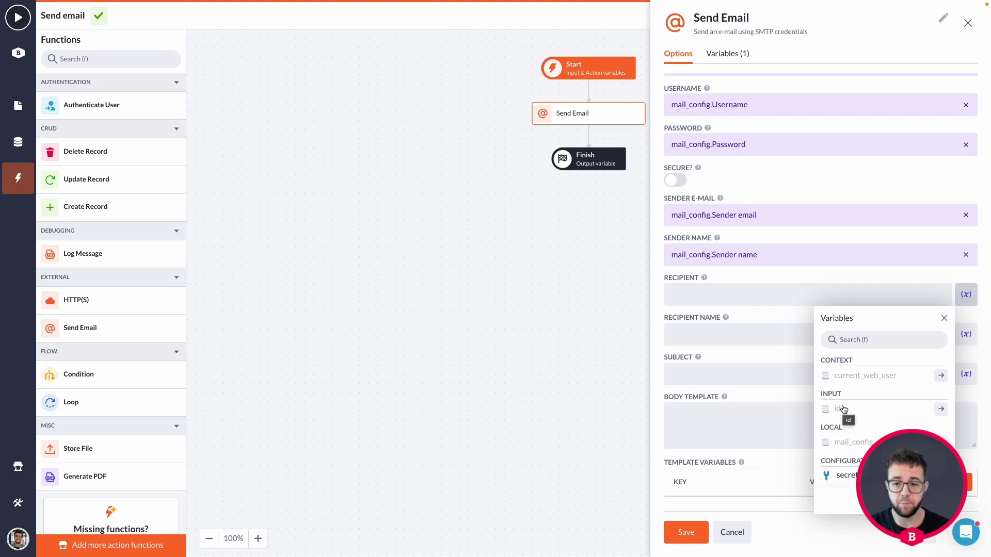
{"action": "left_click", "coordinate": [942, 410]}
{"action": "scroll", "coordinate": [880, 403], "scroll_direction": "down", "scroll_amount": 3}
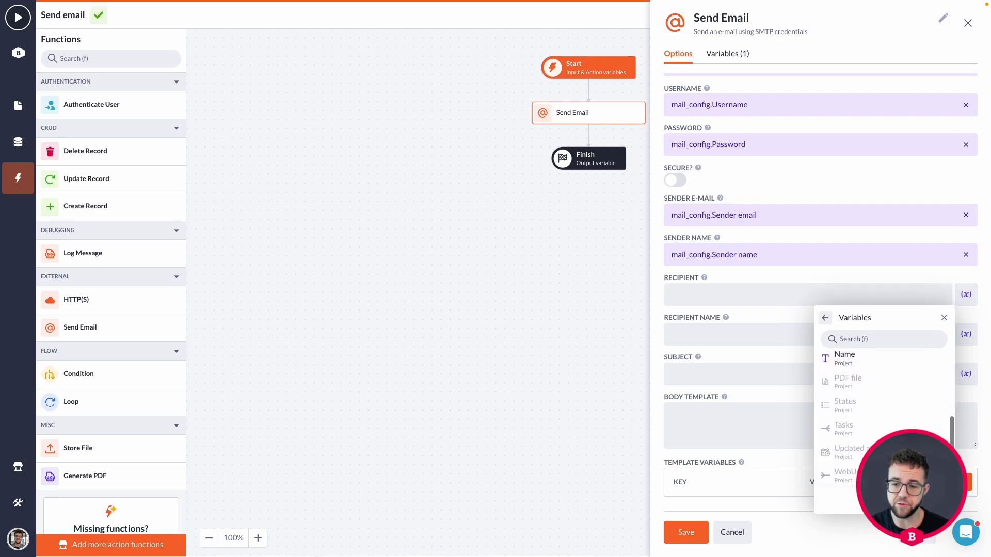
{"action": "left_click", "coordinate": [856, 476]}
{"action": "scroll", "coordinate": [857, 455], "scroll_direction": "down", "scroll_amount": 3}
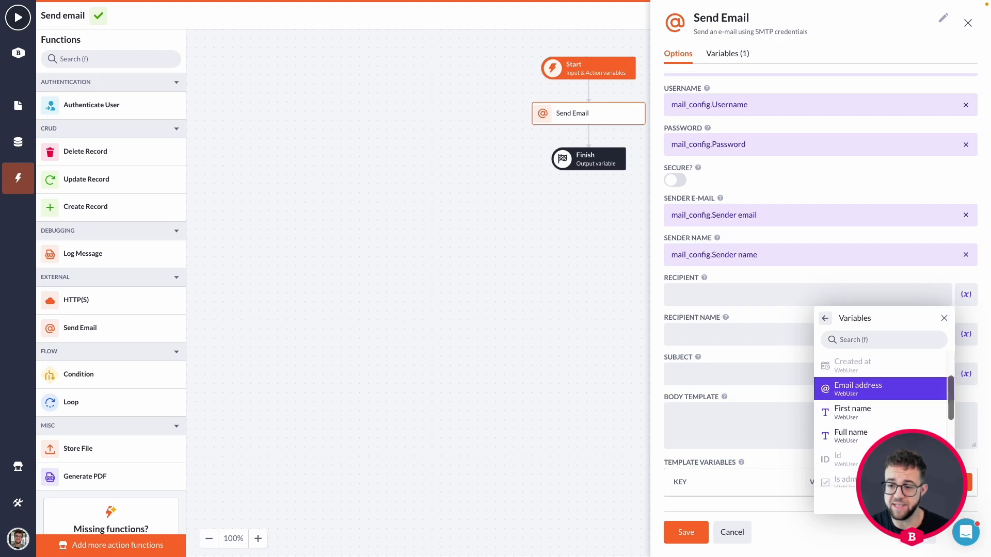
{"action": "left_click", "coordinate": [858, 388]}
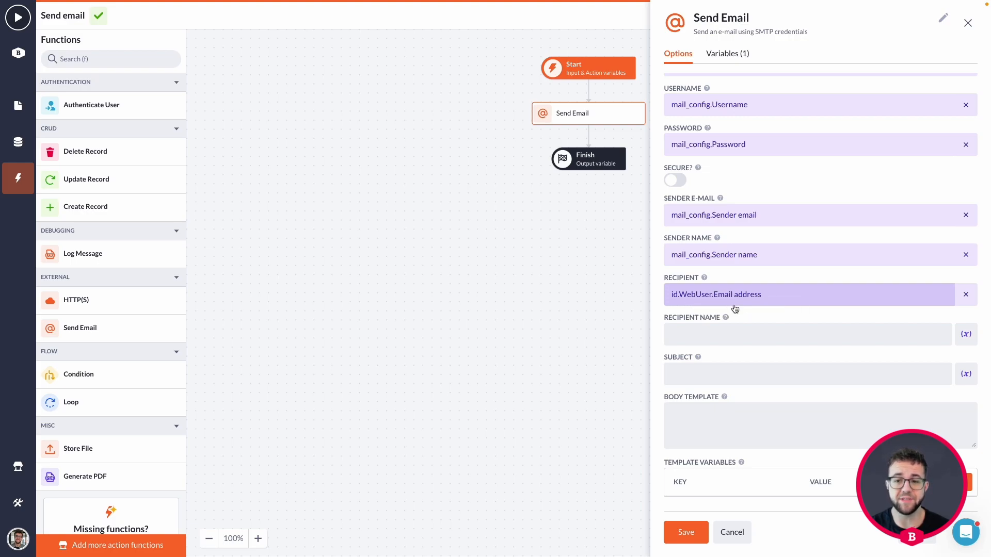
Step: Set the recipient name to id.WebUser.Full name
{"action": "left_click", "coordinate": [704, 333]}
{"action": "left_click", "coordinate": [963, 335]}
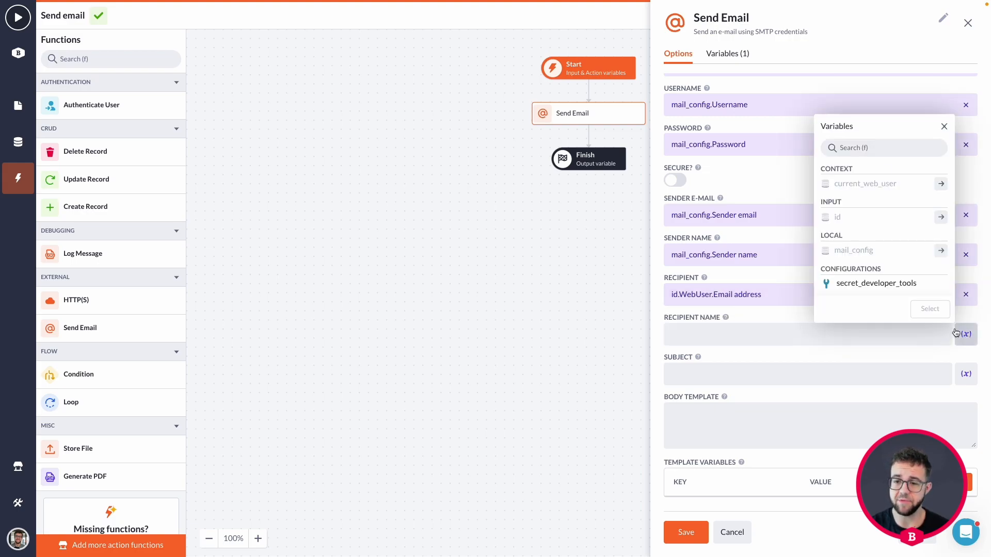
{"action": "left_click", "coordinate": [940, 217]}
{"action": "scroll", "coordinate": [908, 220], "scroll_direction": "down", "scroll_amount": 3}
{"action": "left_click", "coordinate": [939, 285]}
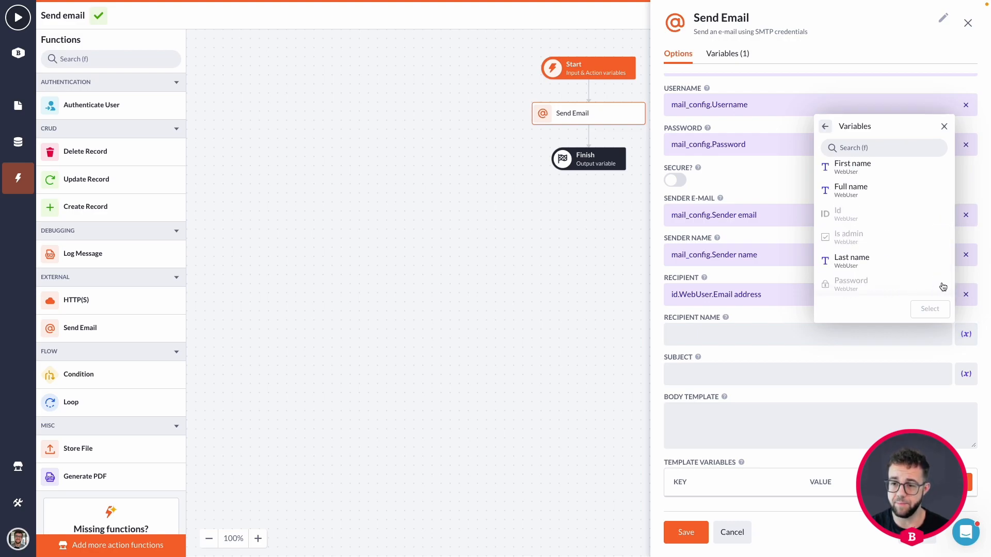
{"action": "left_click", "coordinate": [869, 191]}
{"action": "left_click", "coordinate": [931, 309]}
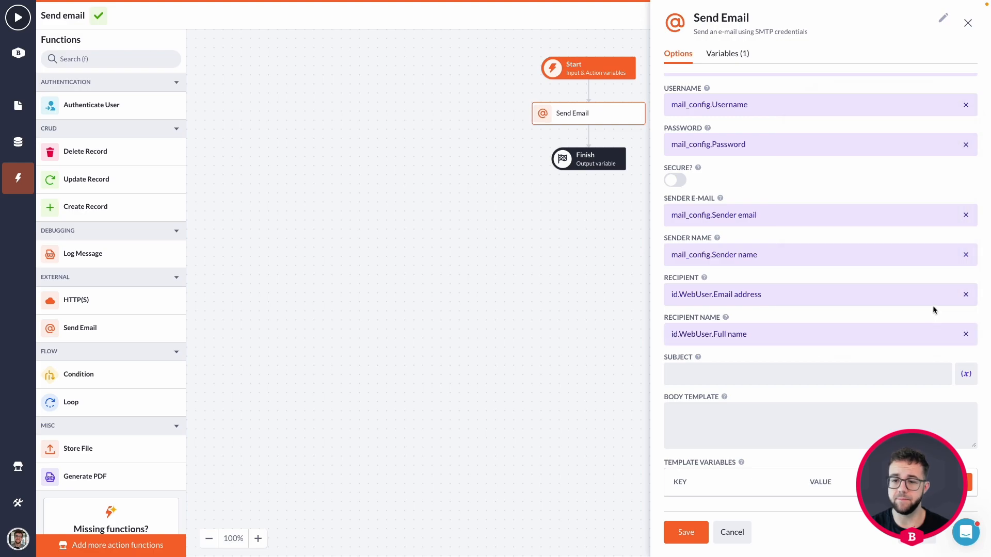
{"action": "scroll", "coordinate": [843, 320], "scroll_direction": "down", "scroll_amount": 2}
{"action": "left_click", "coordinate": [835, 329]}
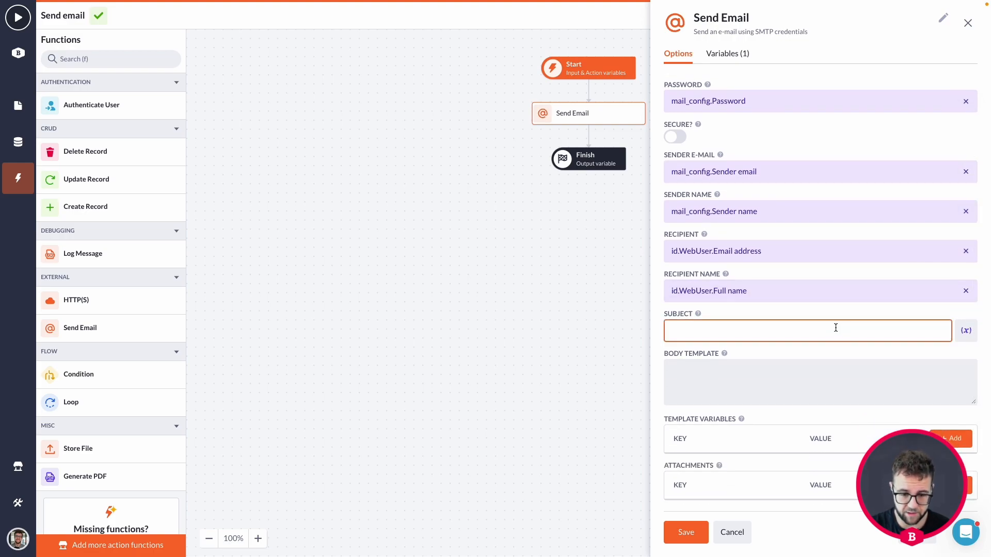
Step: Enter the subject 'Project status update' and save the email settings
{"action": "type", "text": "Project status update"}
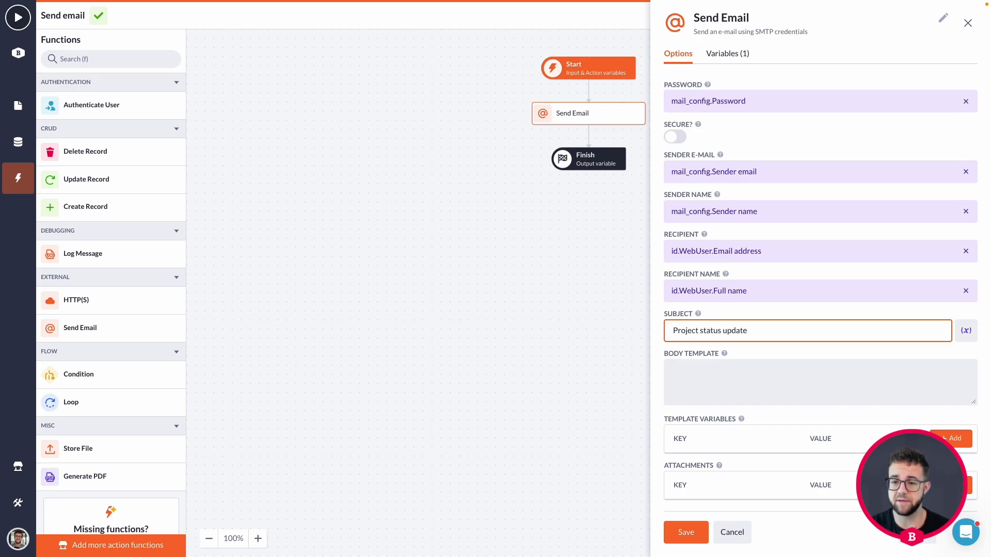
{"action": "scroll", "coordinate": [720, 511], "scroll_direction": "down", "scroll_amount": 1}
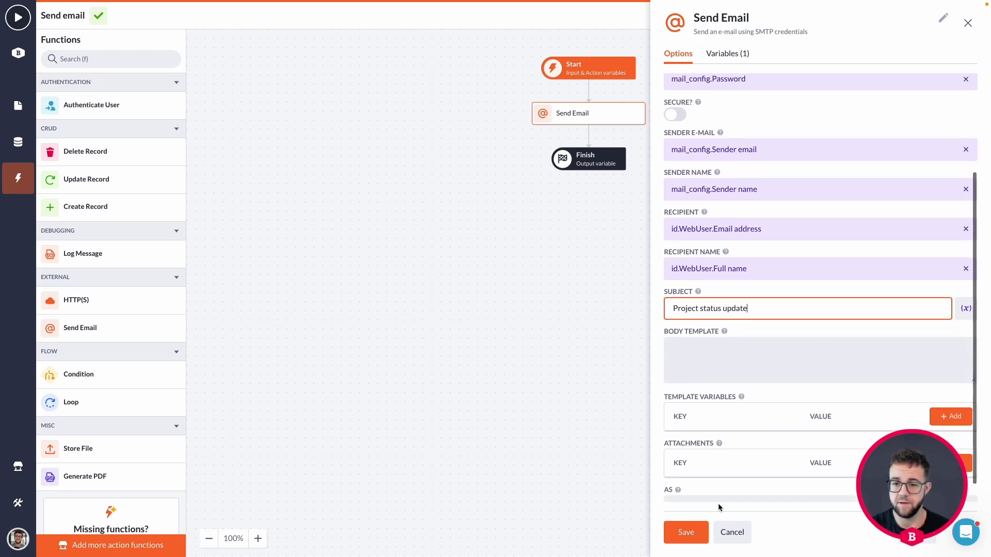
{"action": "left_click", "coordinate": [686, 532]}
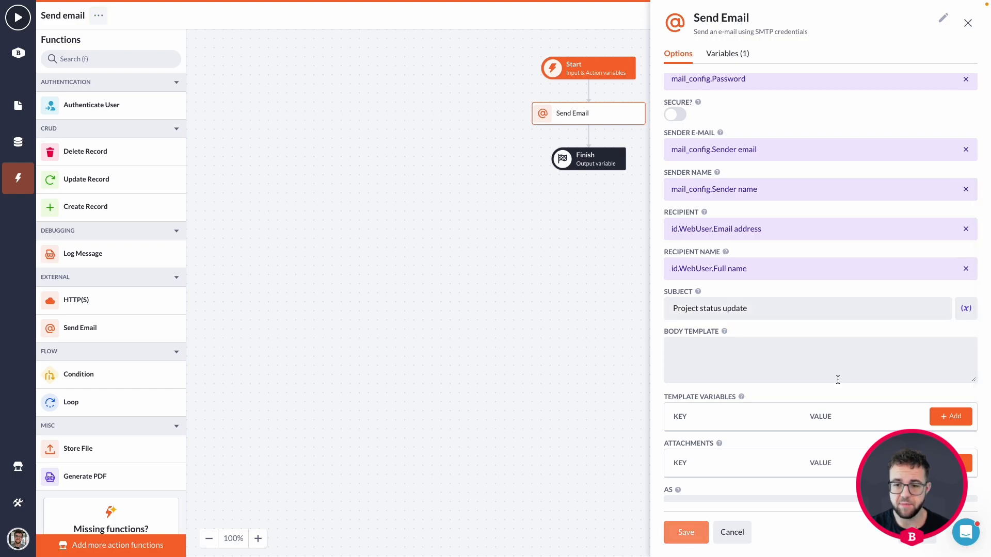
Step: Add a template variable with key 'name' mapped to id.Name
{"action": "left_click", "coordinate": [785, 351]}
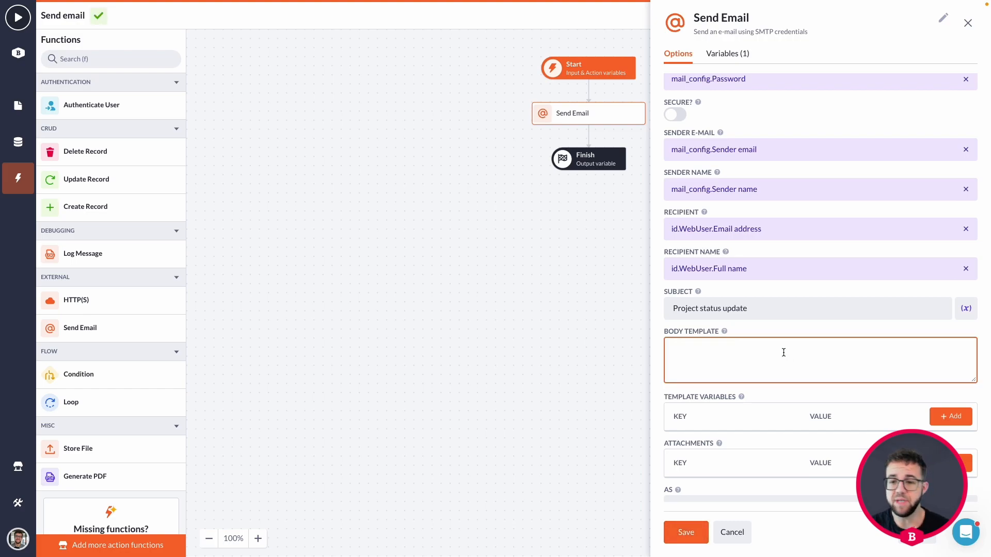
{"action": "scroll", "coordinate": [703, 378], "scroll_direction": "down", "scroll_amount": 1}
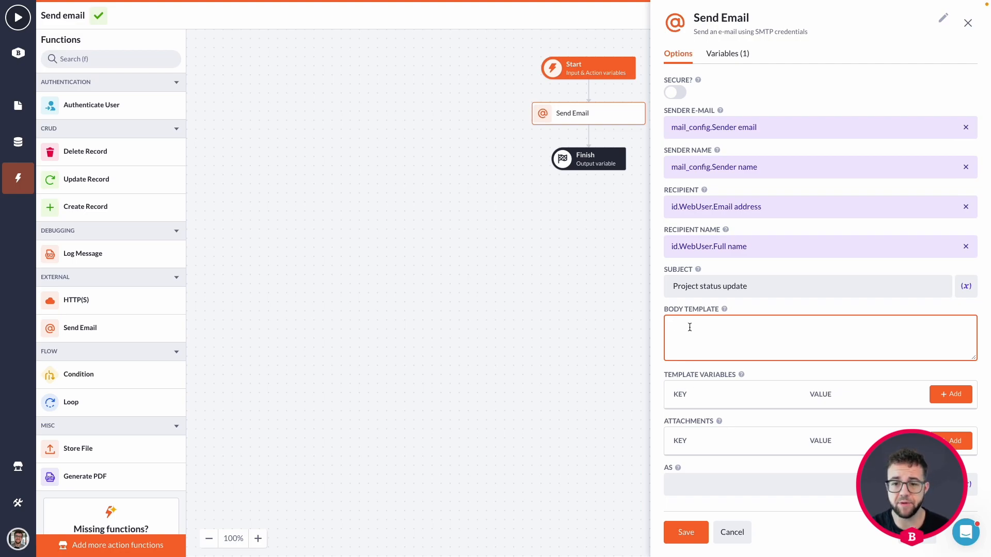
{"action": "left_click", "coordinate": [953, 400]}
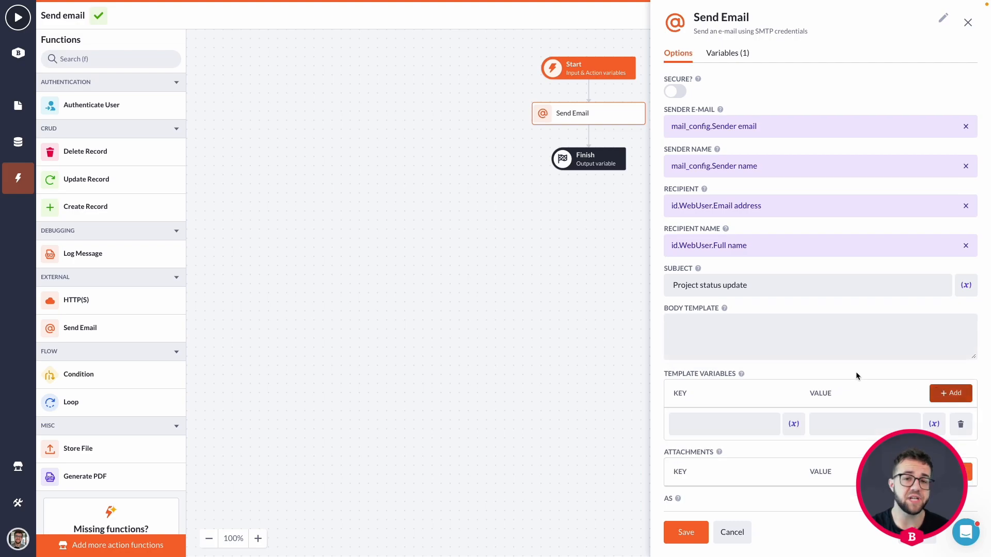
{"action": "scroll", "coordinate": [855, 373], "scroll_direction": "down", "scroll_amount": 1}
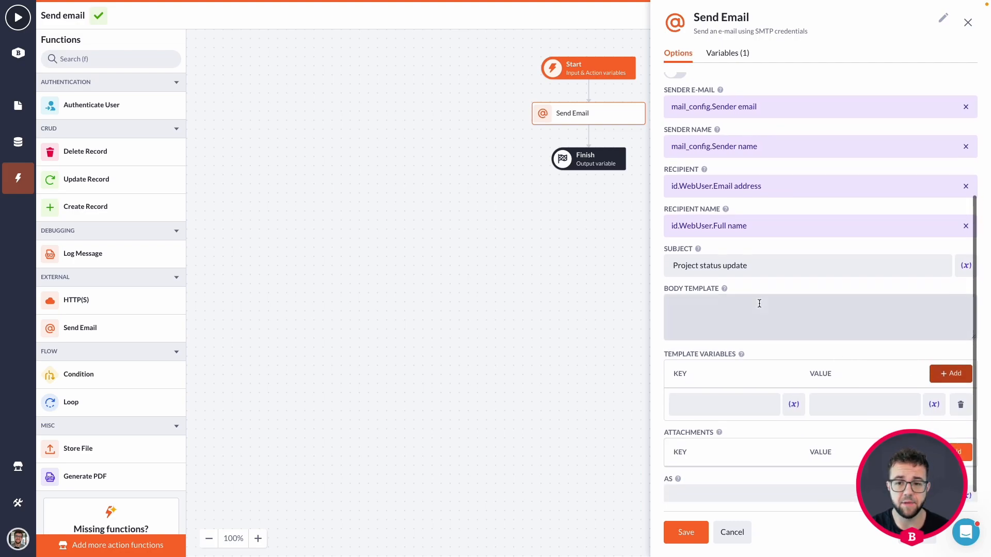
{"action": "left_click", "coordinate": [934, 404]}
{"action": "left_click", "coordinate": [907, 288]}
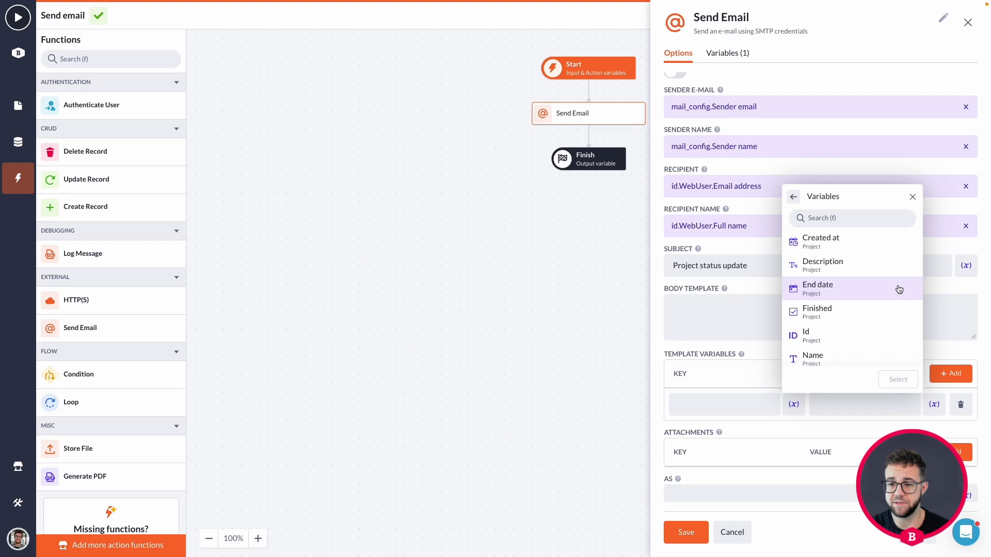
{"action": "scroll", "coordinate": [877, 293], "scroll_direction": "down", "scroll_amount": 1}
{"action": "left_click", "coordinate": [836, 350]}
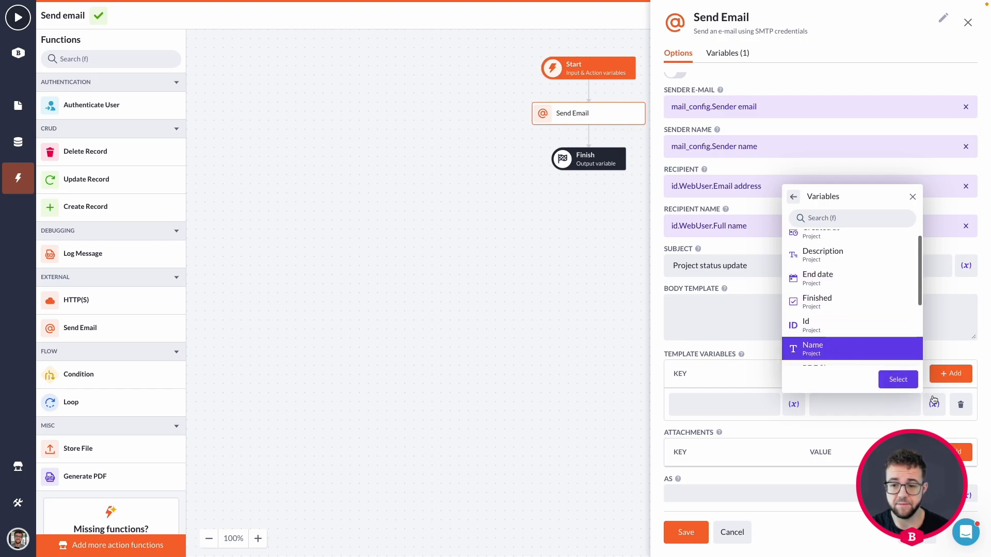
{"action": "left_click", "coordinate": [906, 380]}
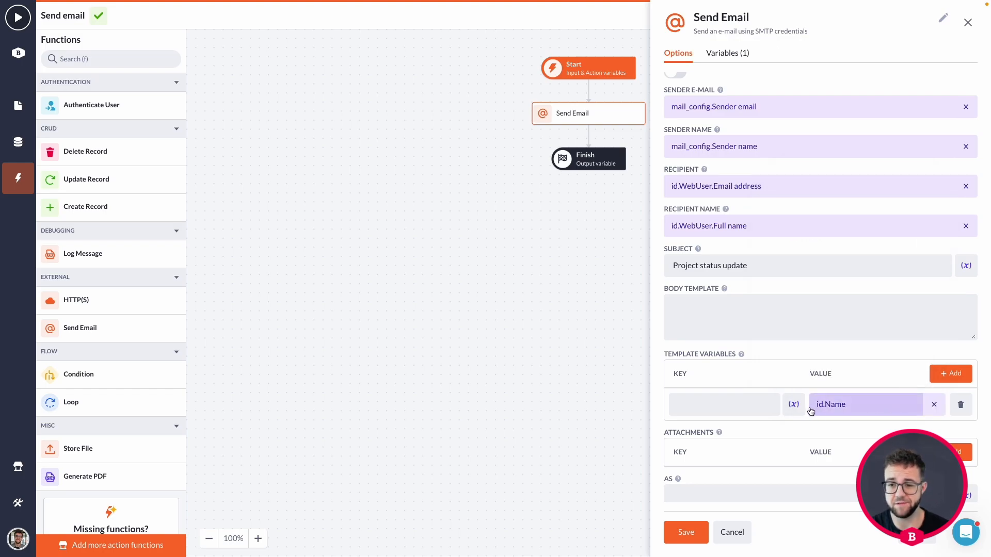
{"action": "left_click", "coordinate": [735, 404]}
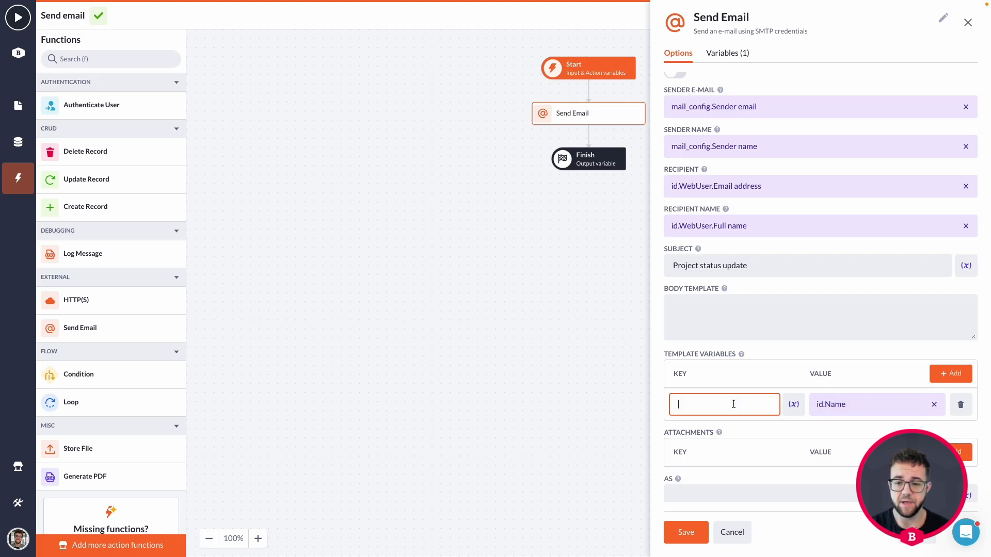
{"action": "type", "text": "name"}
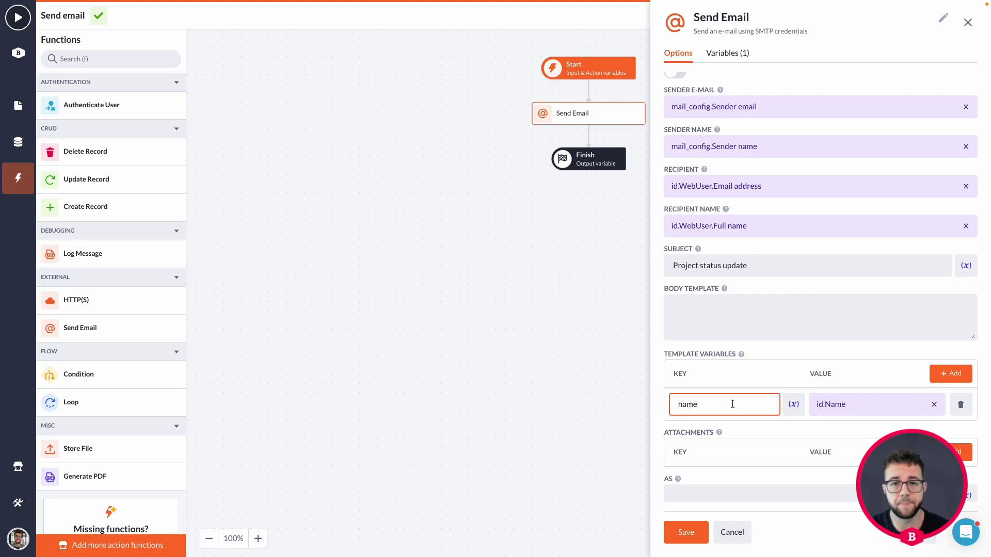
Step: Begin the body template with '{{name}} currently has the status'
{"action": "left_click", "coordinate": [717, 319]}
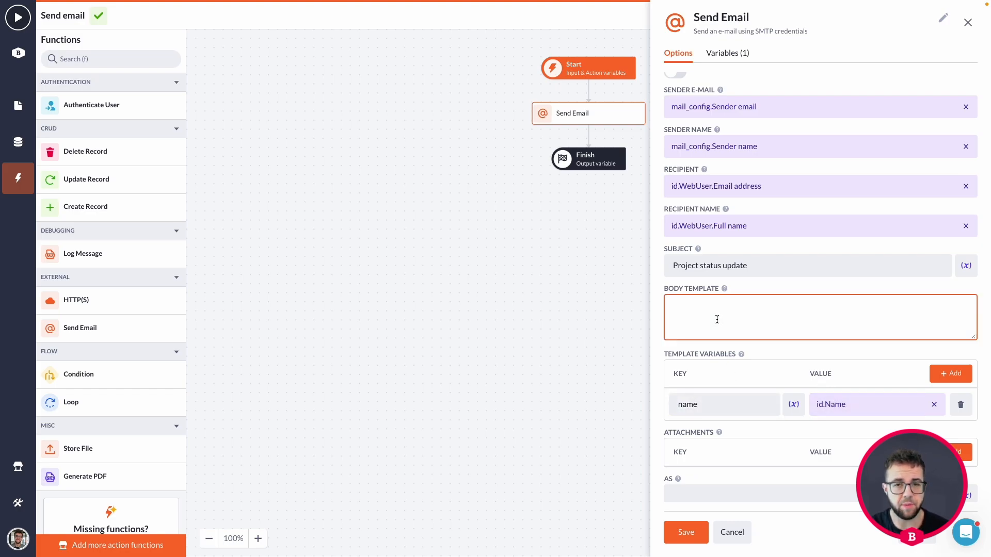
{"action": "type", "text": "{{"}
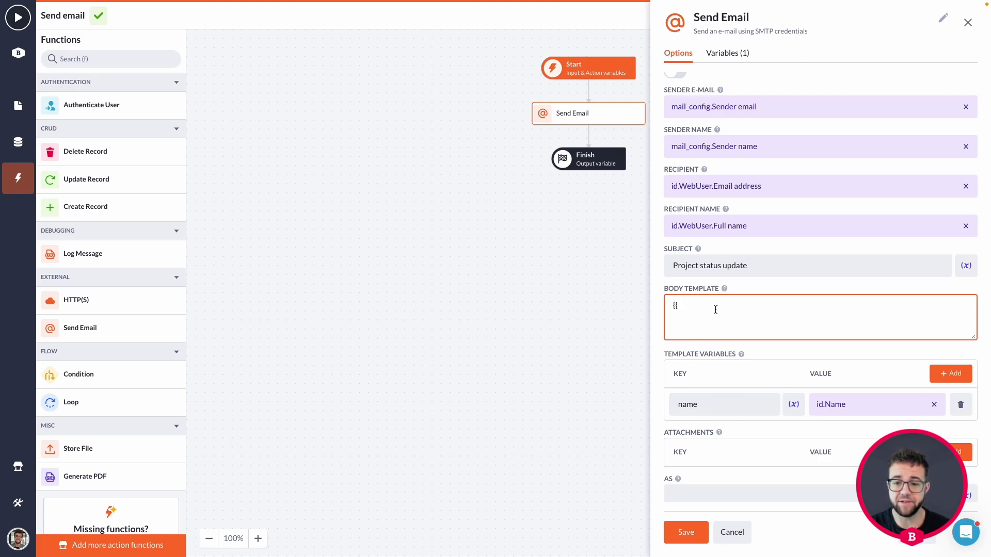
{"action": "type", "text": "name}} current"}
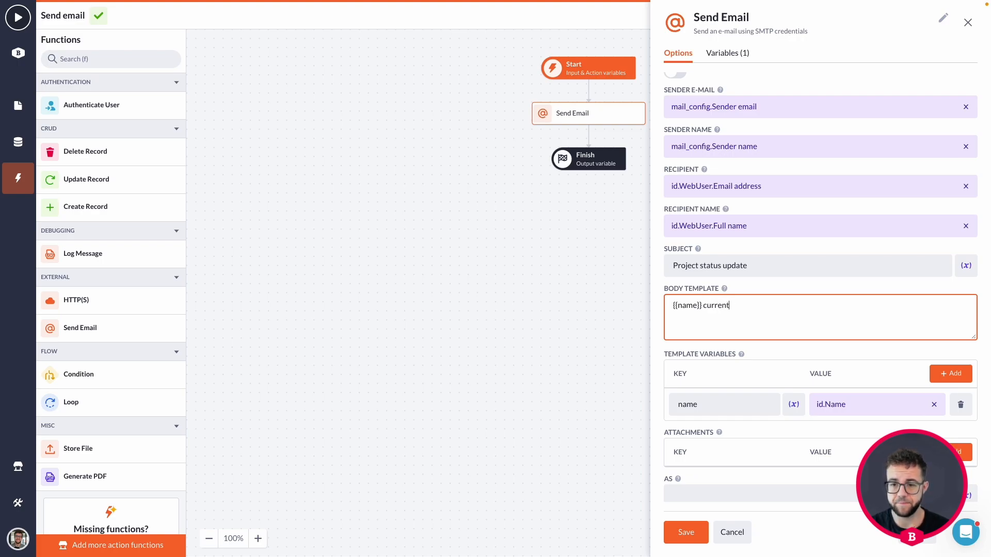
{"action": "type", "text": "s the status {{"}
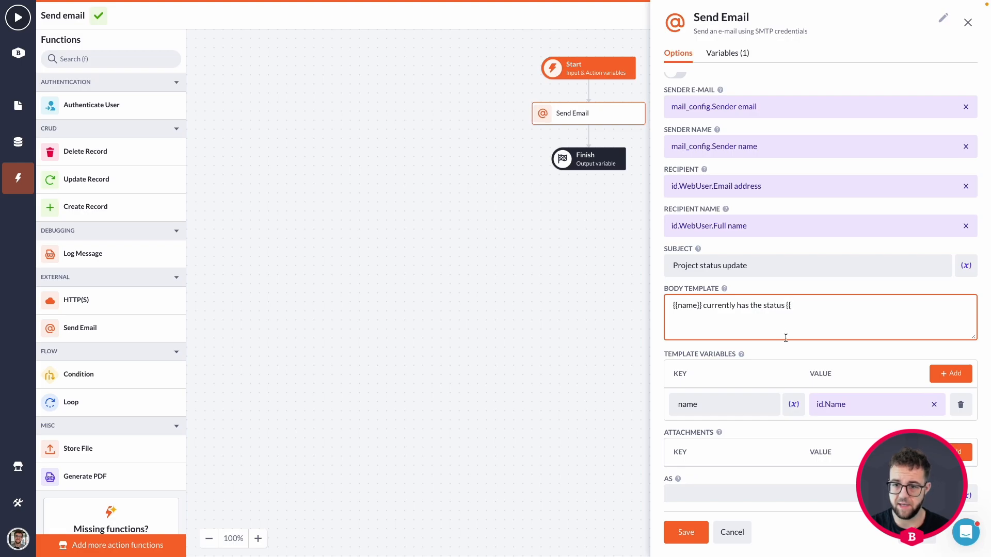
{"action": "left_click", "coordinate": [951, 373]}
Step: Map a second template variable, status, to the project's id.Status field
{"action": "left_click", "coordinate": [935, 430]}
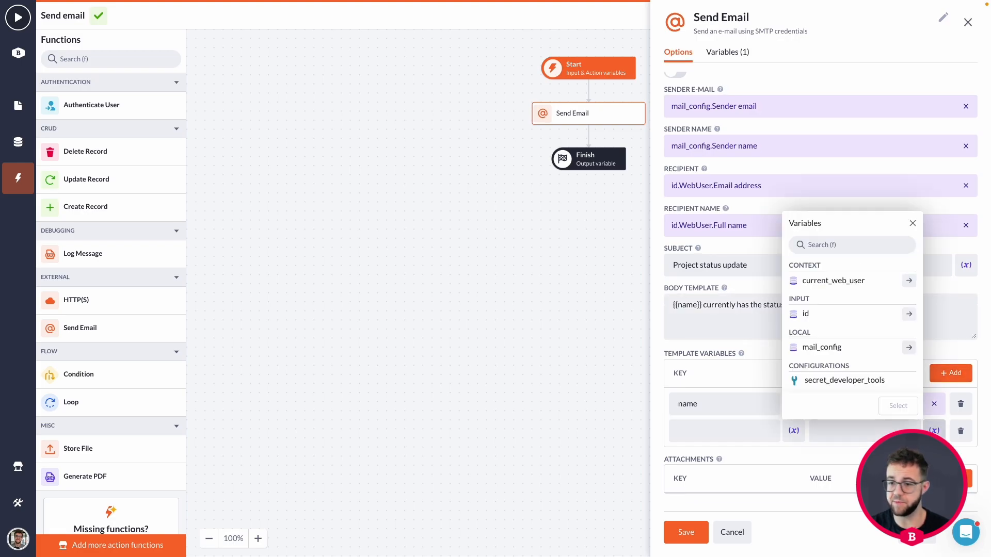
{"action": "left_click", "coordinate": [909, 316]}
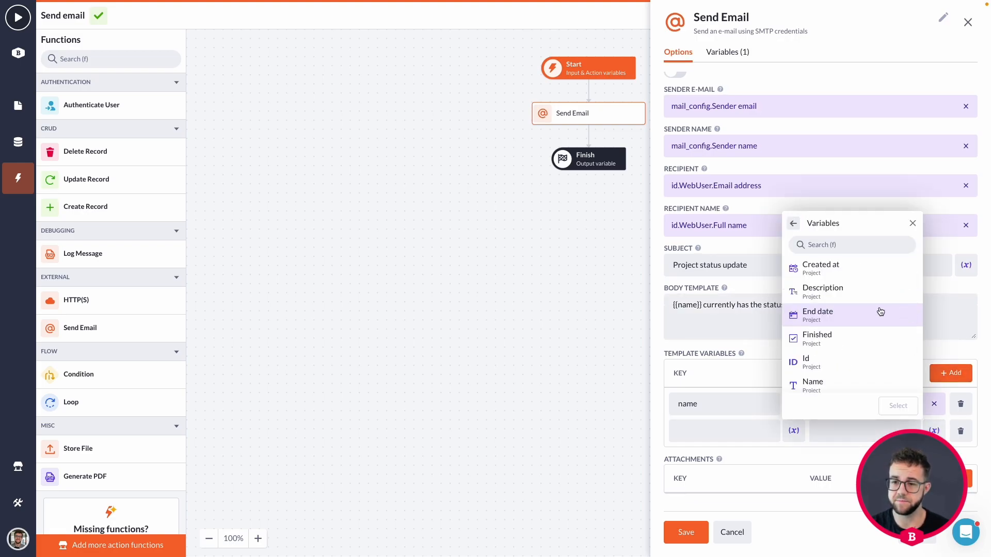
{"action": "scroll", "coordinate": [878, 310], "scroll_direction": "down", "scroll_amount": 2}
{"action": "scroll", "coordinate": [878, 296], "scroll_direction": "up", "scroll_amount": 2}
{"action": "scroll", "coordinate": [834, 316], "scroll_direction": "down", "scroll_amount": 1}
{"action": "scroll", "coordinate": [834, 341], "scroll_direction": "down", "scroll_amount": 2}
{"action": "left_click", "coordinate": [832, 359]}
{"action": "left_click", "coordinate": [898, 407]}
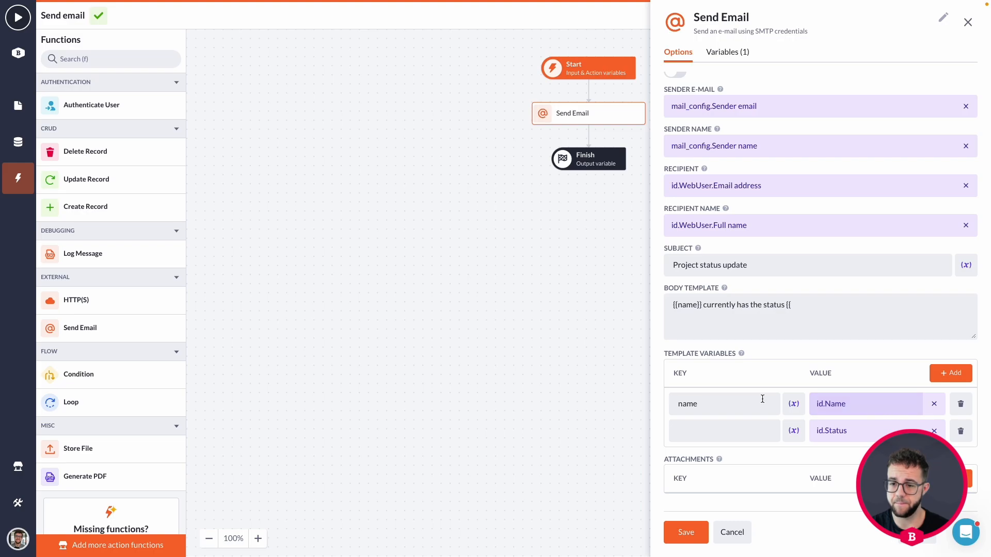
{"action": "left_click", "coordinate": [745, 429]}
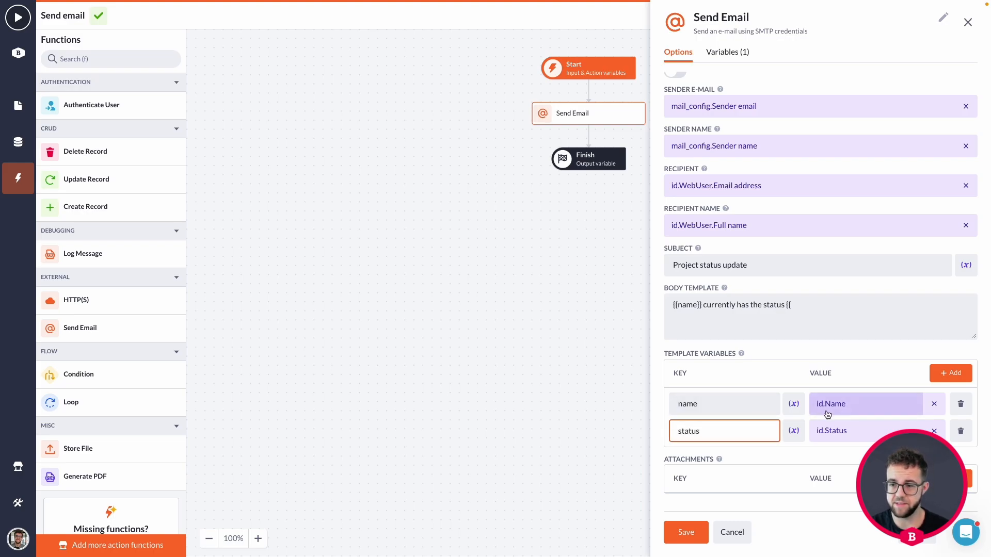
Step: Finish the body with '{{status}}' and the line 'Thank you for using our application!'
{"action": "left_click", "coordinate": [832, 302]}
{"action": "type", "text": "status"}
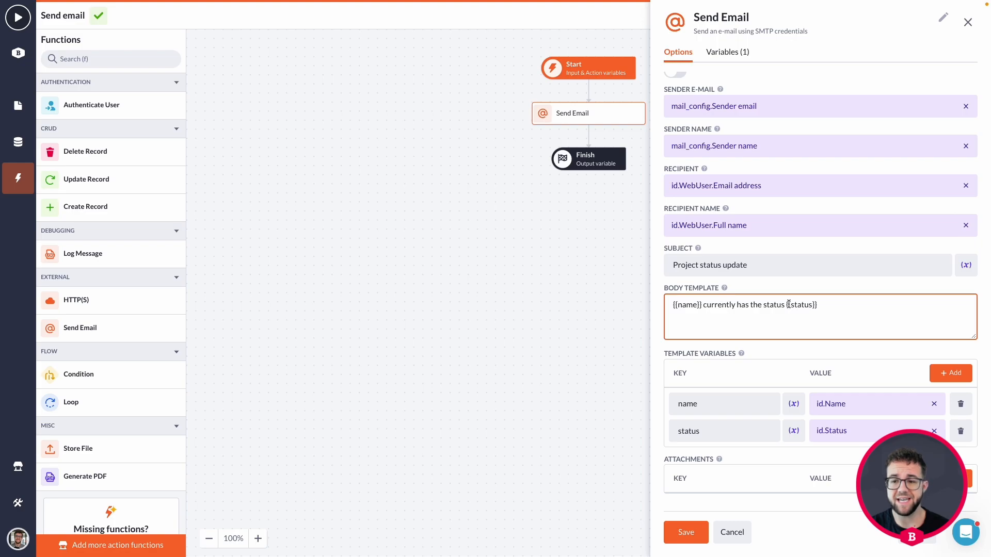
{"action": "type", "text": ":"}
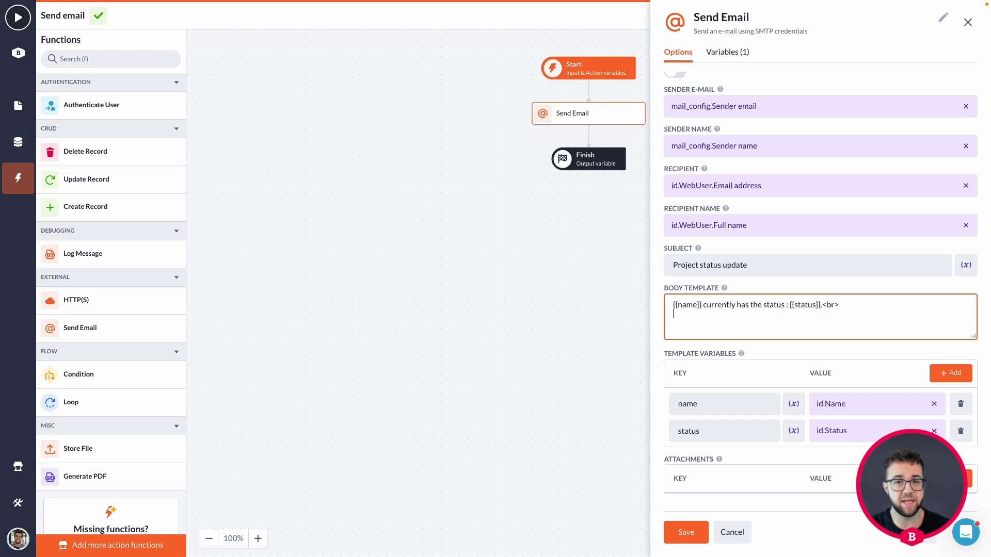
{"action": "type", "text": "br> "}
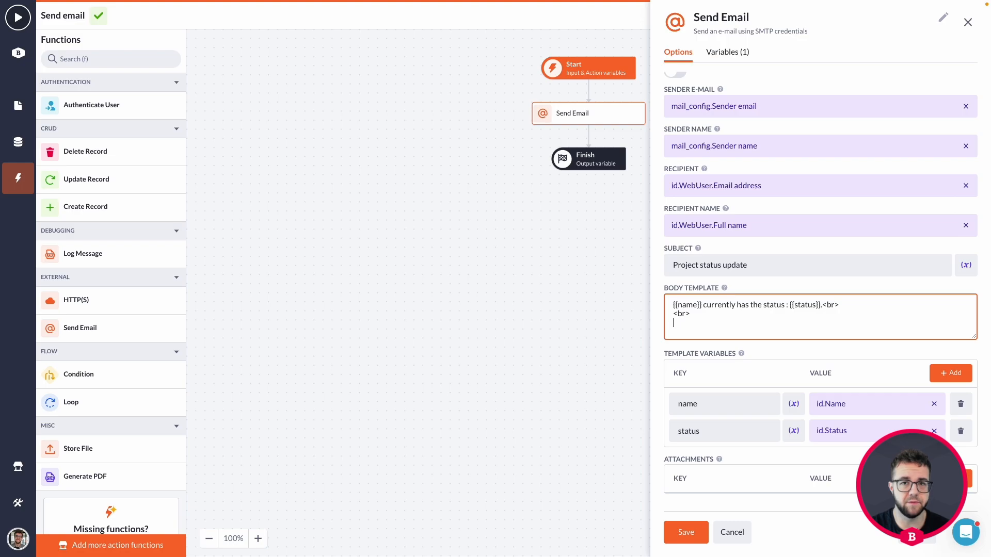
{"action": "type", "text": "gret"}
{"action": "key", "text": "BackSpace"}
{"action": "key", "text": "BackSpace"}
{"action": "key", "text": "BackSpace"}
{"action": "key", "text": "BackSpace"}
{"action": "type", "text": "t"}
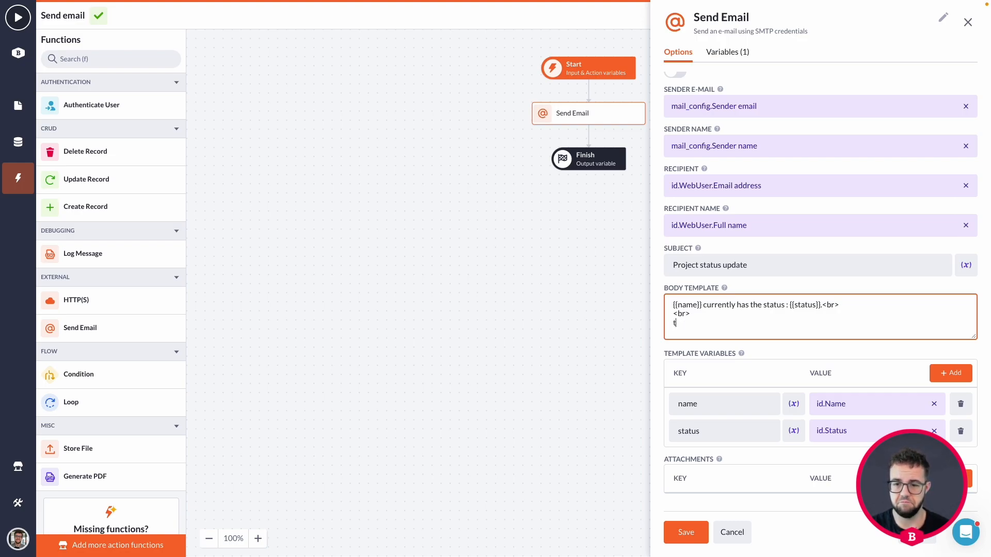
{"action": "type", "text": "hank you for using our appli"}
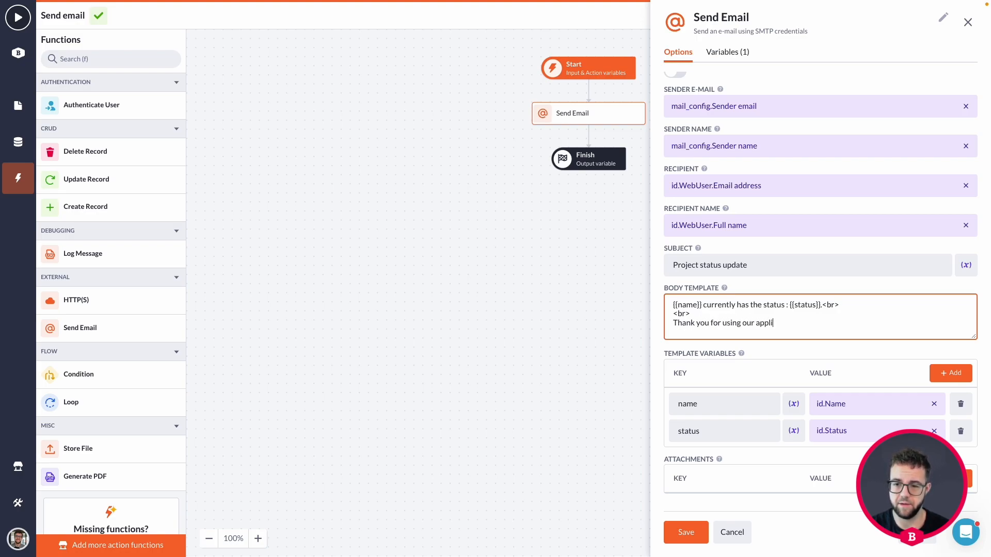
{"action": "type", "text": "caitontion!"}
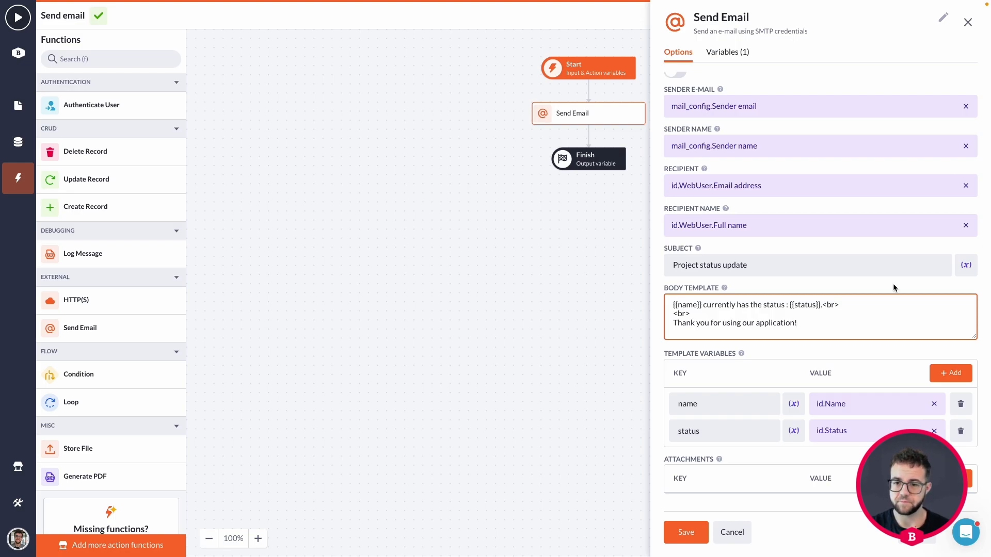
{"action": "scroll", "coordinate": [857, 328], "scroll_direction": "down", "scroll_amount": 1}
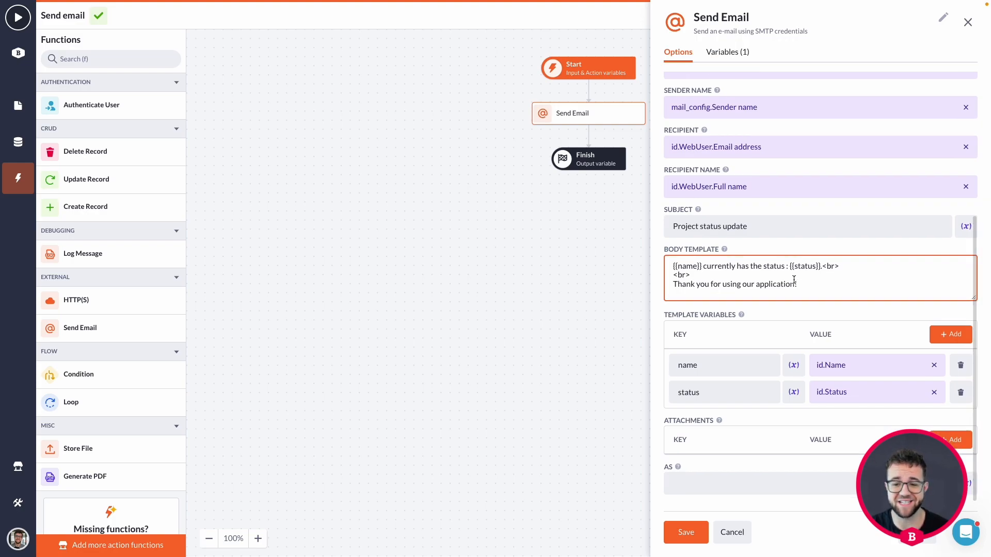
Step: Save the Send Email step's settings, close the panel, and exit full screen
{"action": "left_click", "coordinate": [681, 533]}
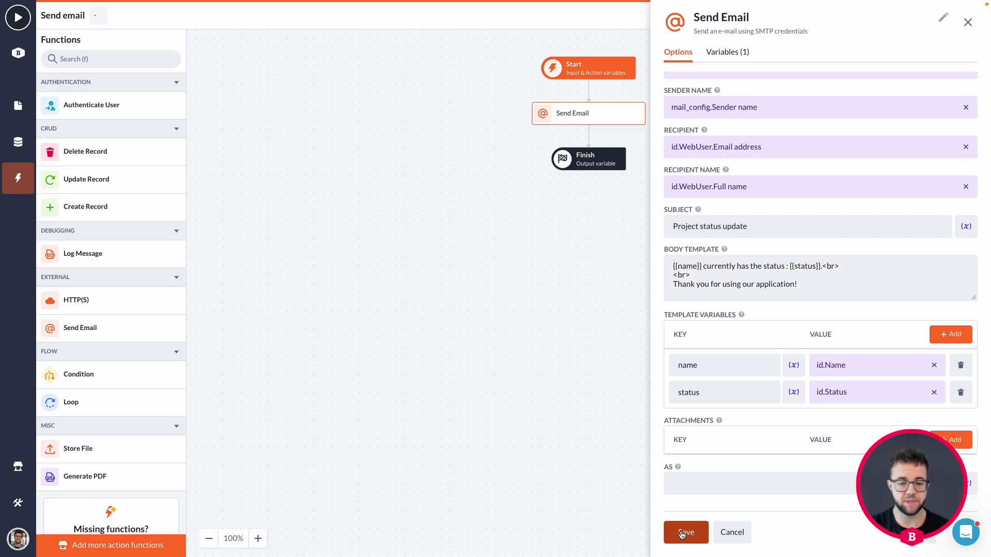
{"action": "left_click", "coordinate": [742, 534]}
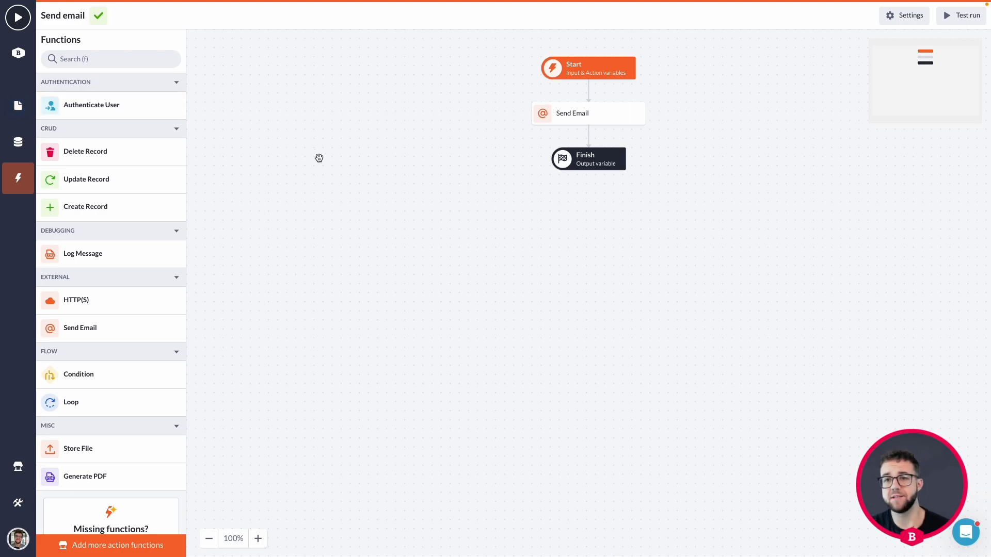
{"action": "key", "text": "super+shift+f"}
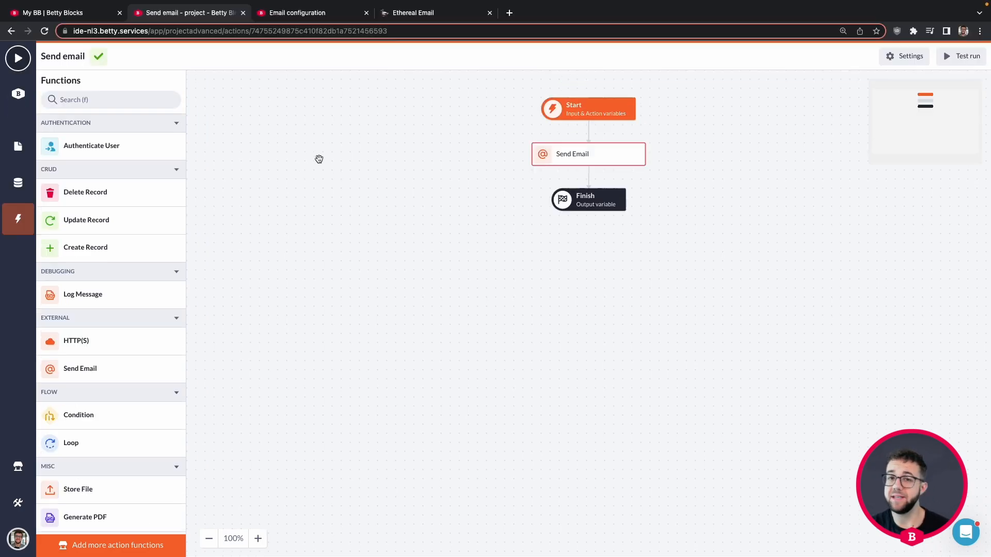
Step: Open the Ethereal test mailbox, then open the Project detail page in Betty Blocks
{"action": "left_click", "coordinate": [445, 17]}
{"action": "left_click", "coordinate": [328, 273]}
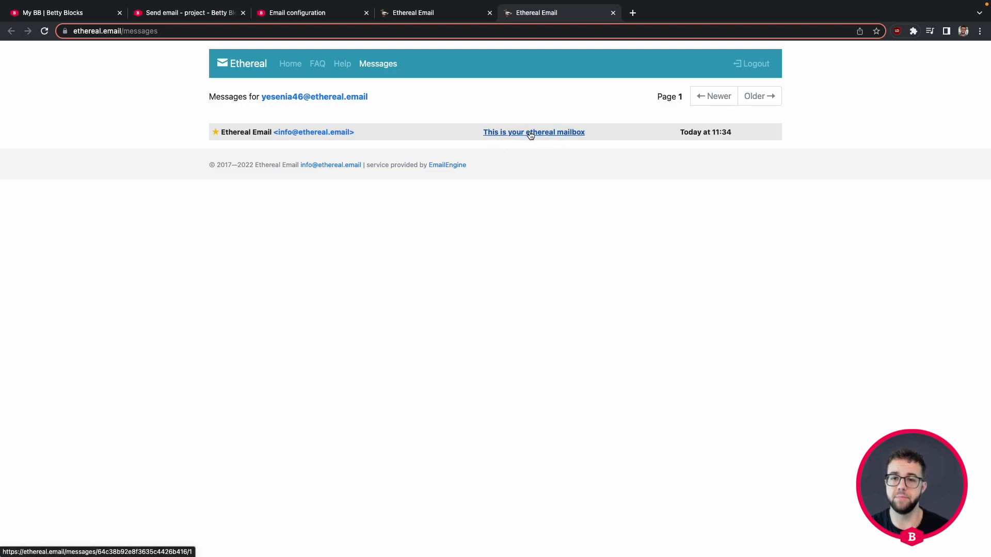
{"action": "left_click", "coordinate": [203, 15]}
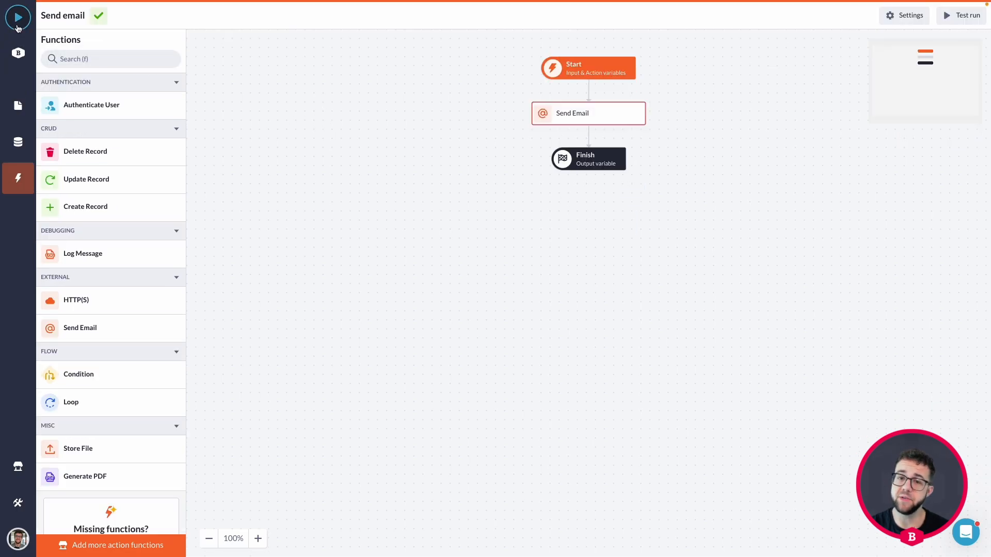
{"action": "left_click", "coordinate": [18, 105]}
{"action": "left_click", "coordinate": [124, 198]}
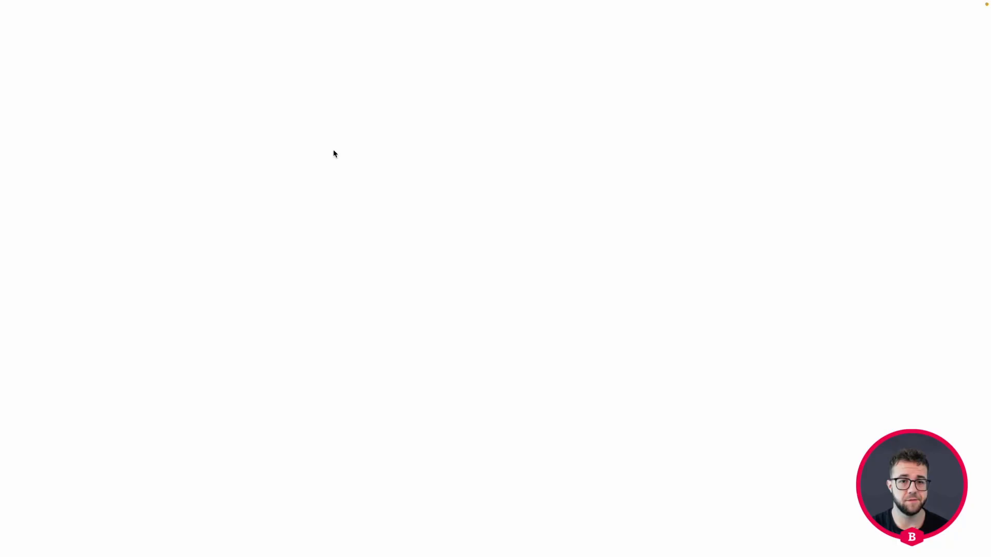
Step: From the app's home page, open the details of 'The standard Lorem Ipsum passage' project in the project overview
{"action": "scroll", "coordinate": [336, 154], "scroll_direction": "down", "scroll_amount": 5}
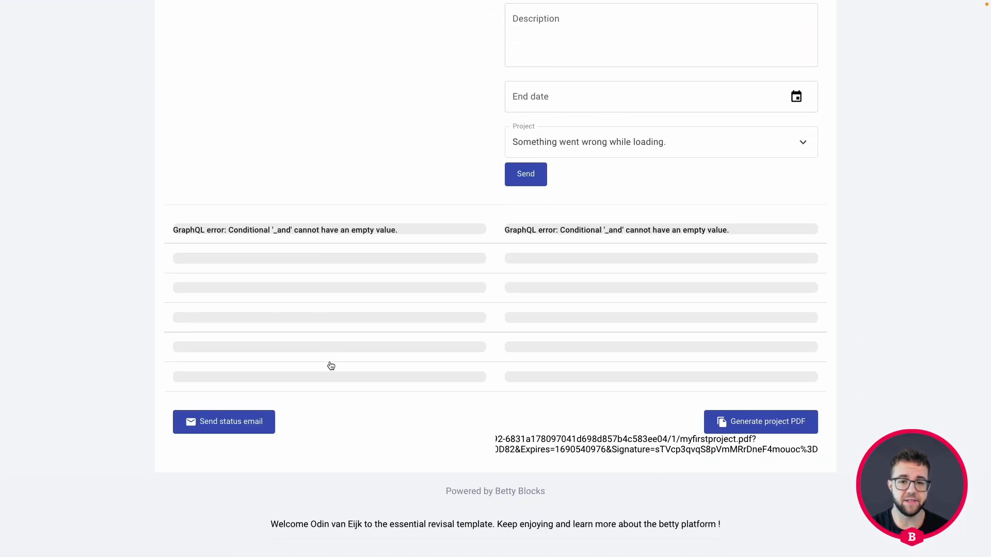
{"action": "scroll", "coordinate": [369, 308], "scroll_direction": "up", "scroll_amount": 5}
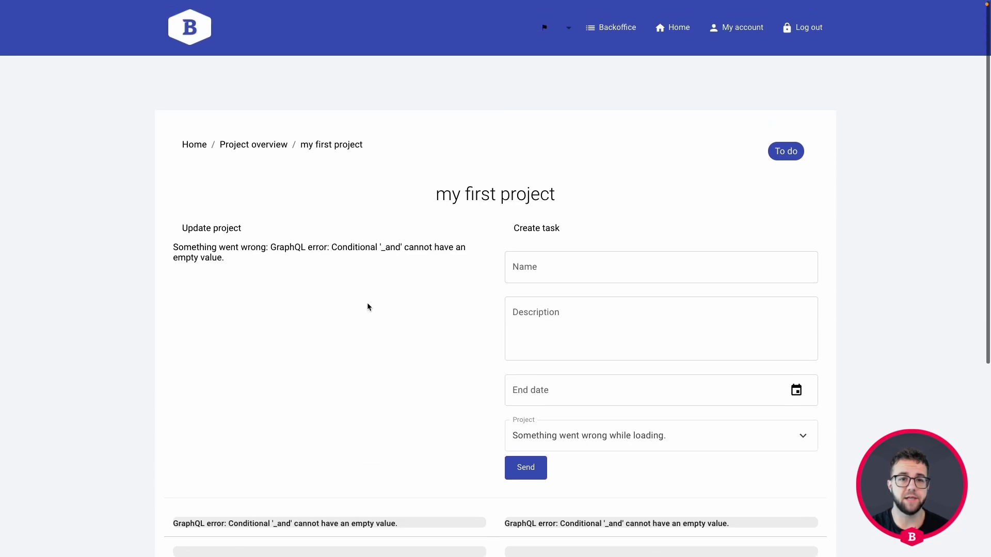
{"action": "left_click", "coordinate": [195, 145]}
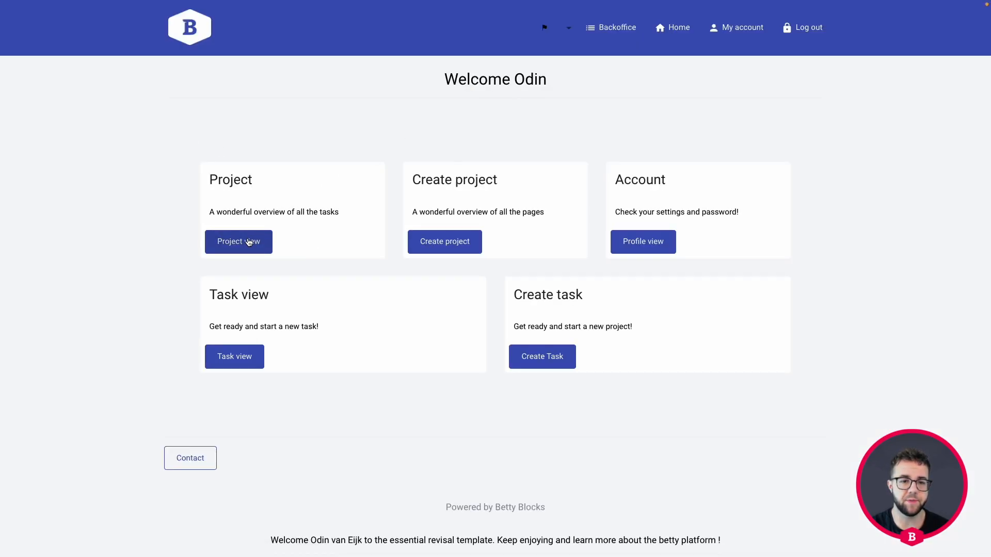
{"action": "left_click", "coordinate": [253, 242]}
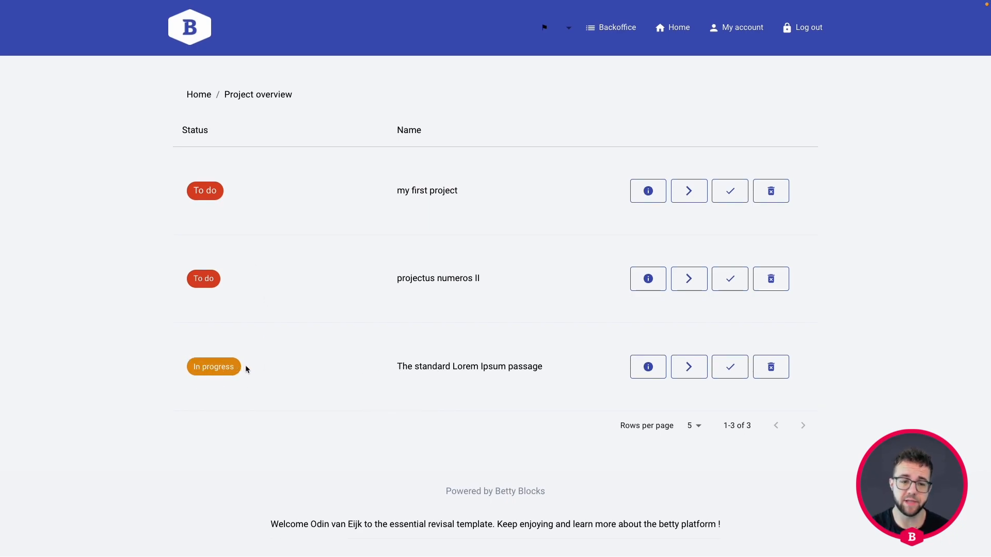
{"action": "left_click", "coordinate": [647, 367]}
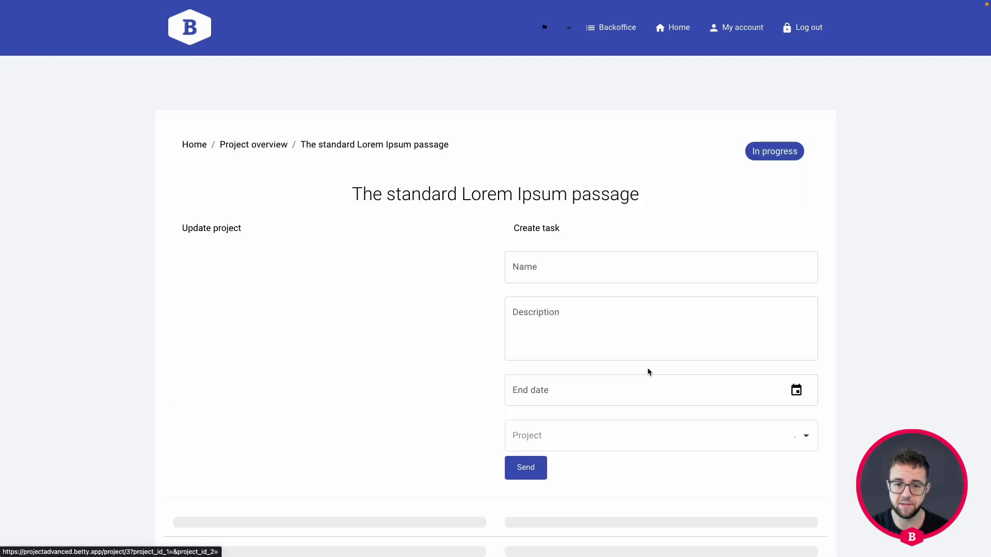
{"action": "scroll", "coordinate": [380, 192], "scroll_direction": "down", "scroll_amount": 1}
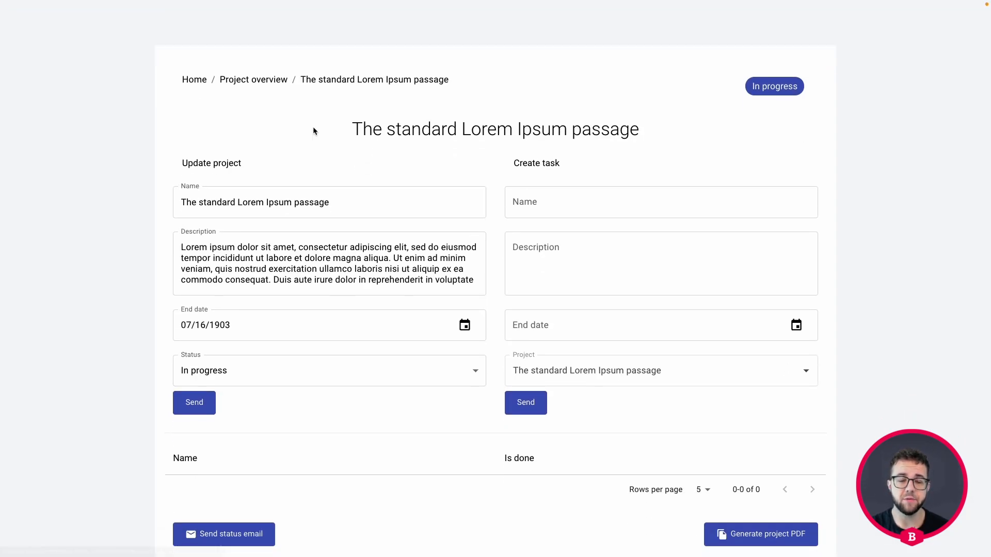
{"action": "scroll", "coordinate": [313, 127], "scroll_direction": "up", "scroll_amount": 1}
Step: Send a status email for the project while it is still In progress
{"action": "left_click_drag", "start_coordinate": [351, 158], "coordinate": [640, 157]}
{"action": "left_click", "coordinate": [170, 161]}
{"action": "scroll", "coordinate": [101, 160], "scroll_direction": "down", "scroll_amount": 2}
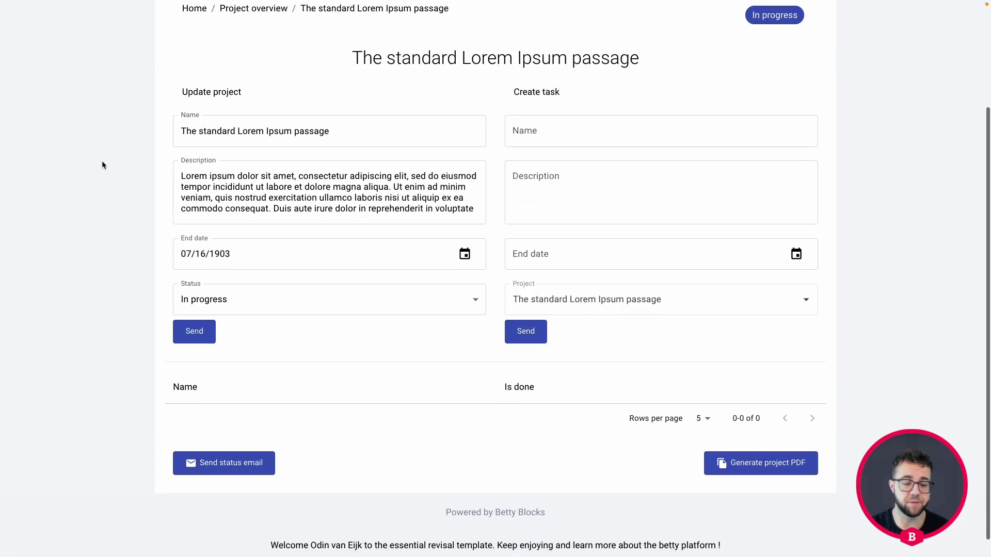
{"action": "scroll", "coordinate": [453, 439], "scroll_direction": "down", "scroll_amount": 1}
{"action": "scroll", "coordinate": [358, 299], "scroll_direction": "up", "scroll_amount": 1}
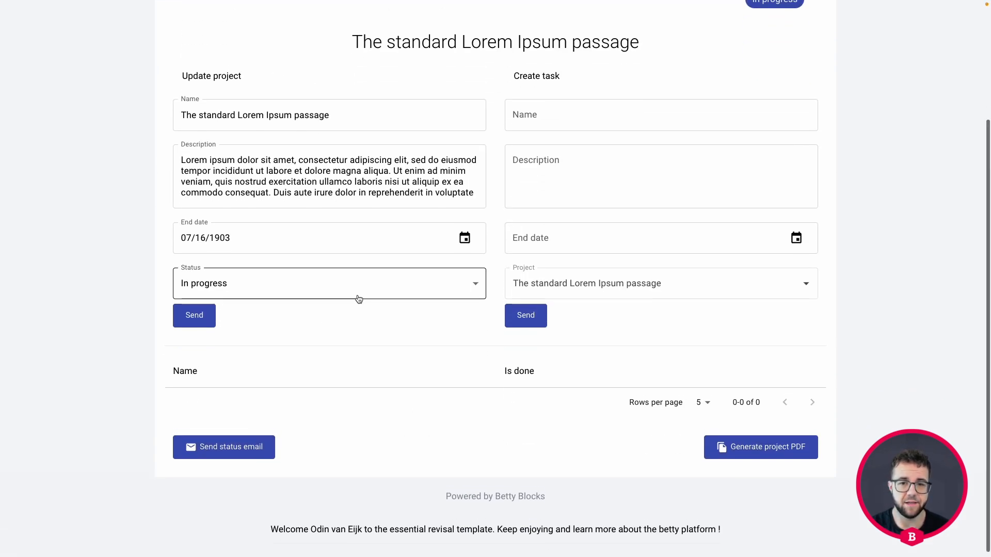
{"action": "left_click", "coordinate": [229, 447]}
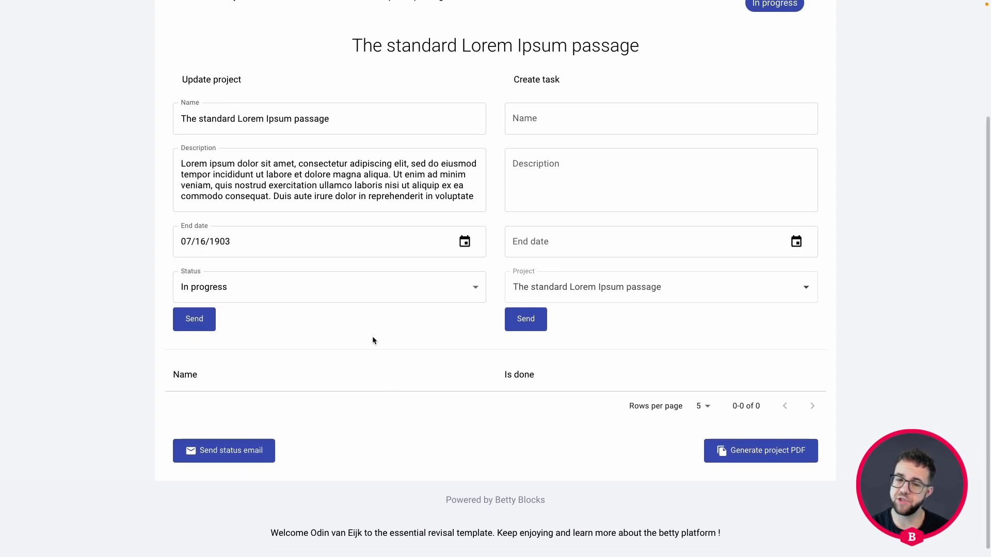
Step: Change the project status to Done, save it, and send another status email
{"action": "left_click", "coordinate": [325, 287]}
{"action": "left_click", "coordinate": [229, 314]}
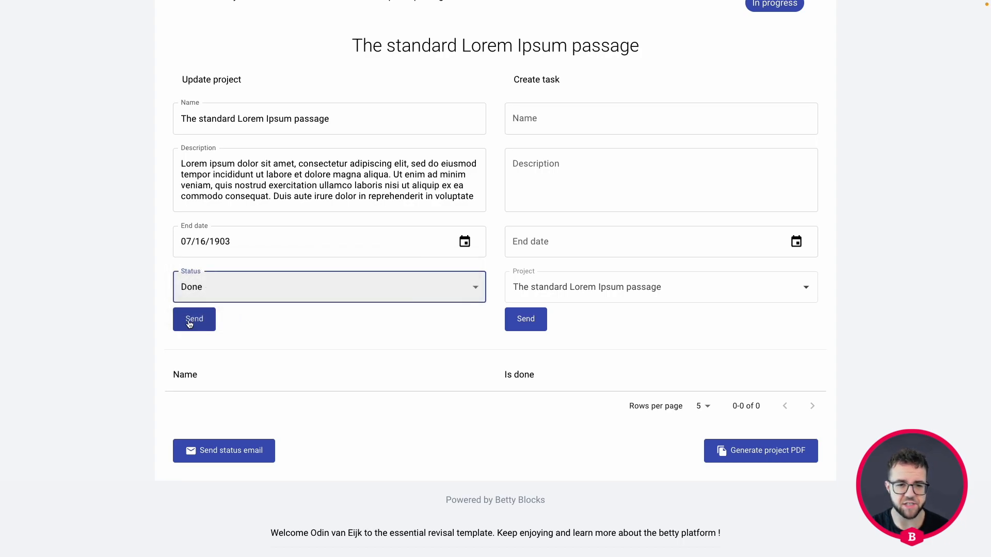
{"action": "left_click", "coordinate": [191, 321]}
{"action": "scroll", "coordinate": [285, 344], "scroll_direction": "down", "scroll_amount": 3}
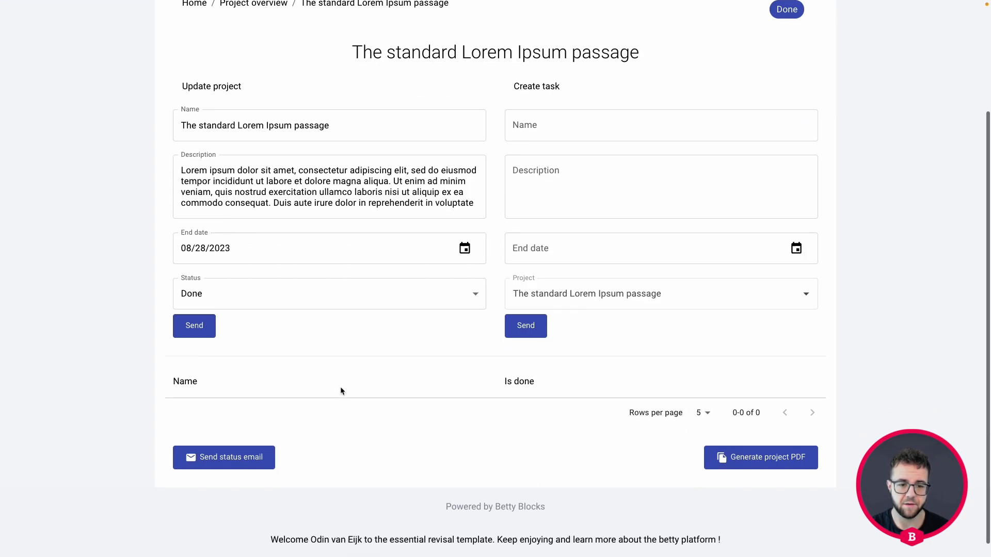
{"action": "left_click", "coordinate": [243, 442]}
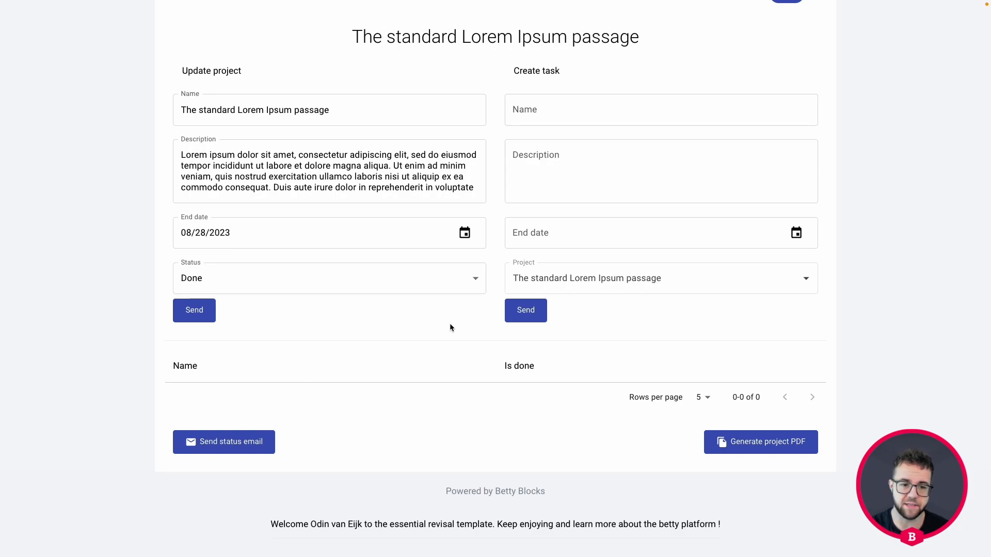
{"action": "key", "text": "shift+super+f"}
{"action": "scroll", "coordinate": [448, 333], "scroll_direction": "up", "scroll_amount": 2}
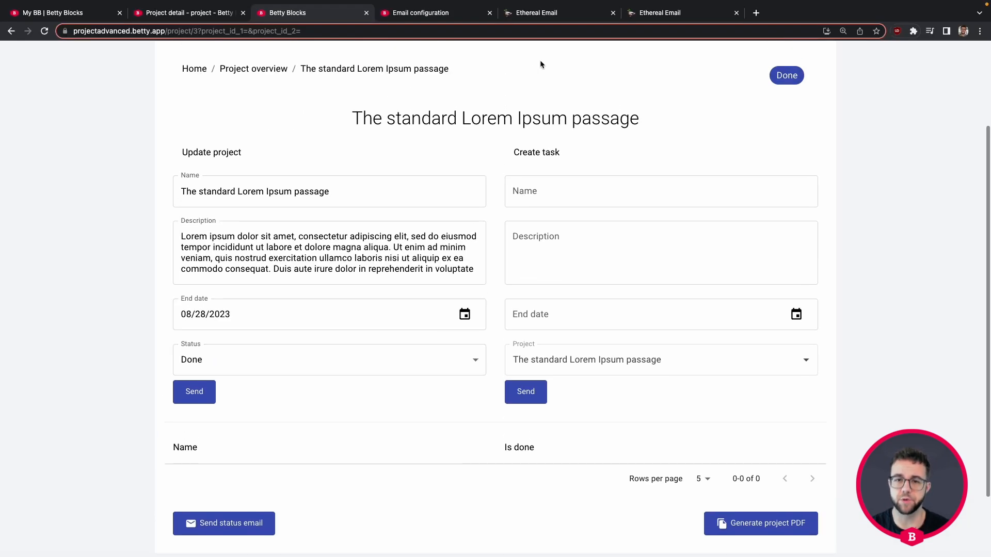
Step: Reload the Ethereal Email inbox and open both 'Project status update' emails, ending on the first one
{"action": "left_click", "coordinate": [655, 19]}
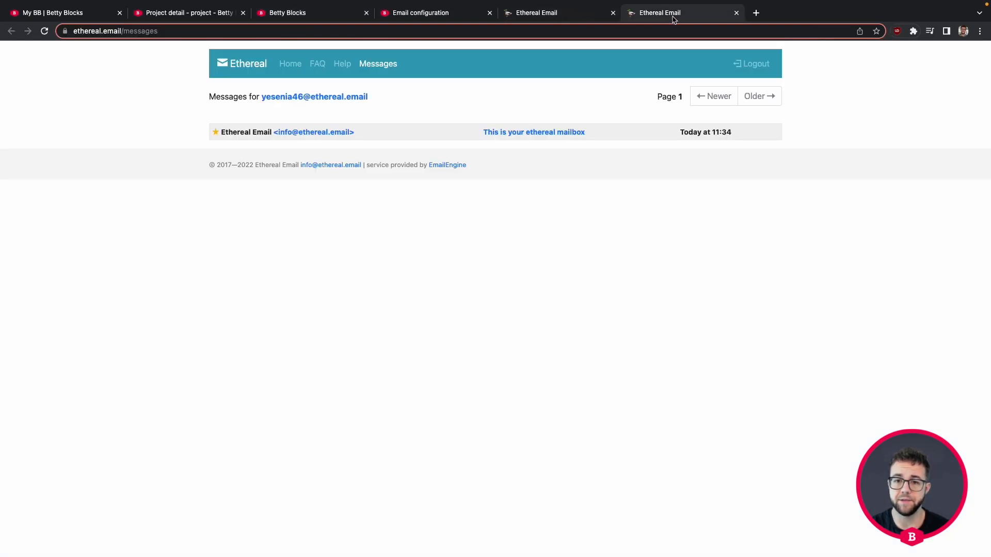
{"action": "key", "text": "super+r"}
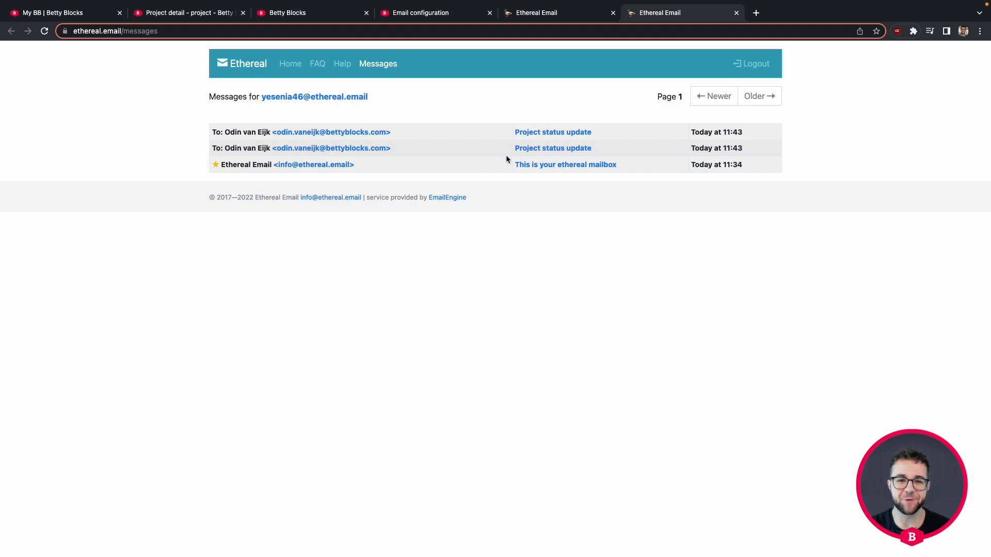
{"action": "left_click", "coordinate": [539, 150]}
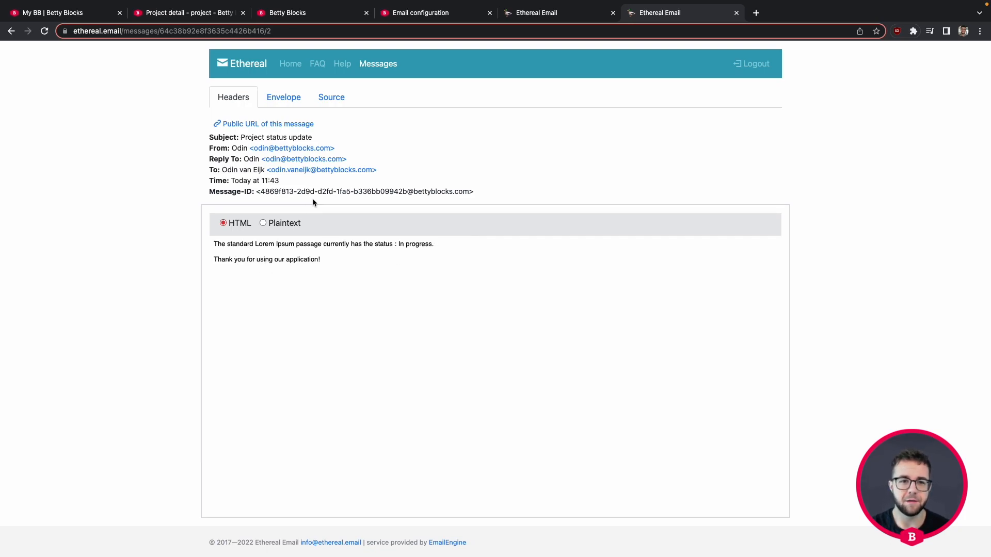
{"action": "left_click", "coordinate": [11, 31]}
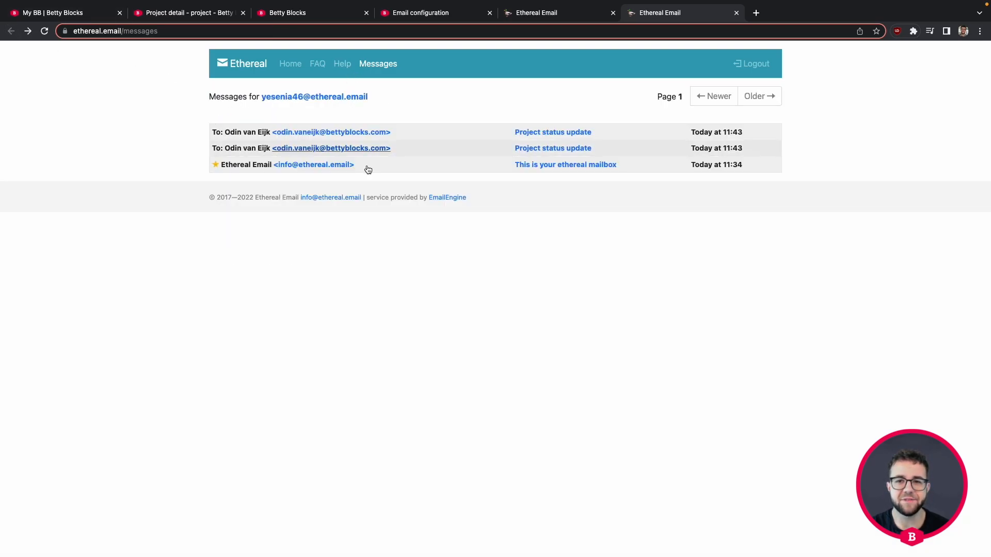
{"action": "left_click", "coordinate": [553, 132]}
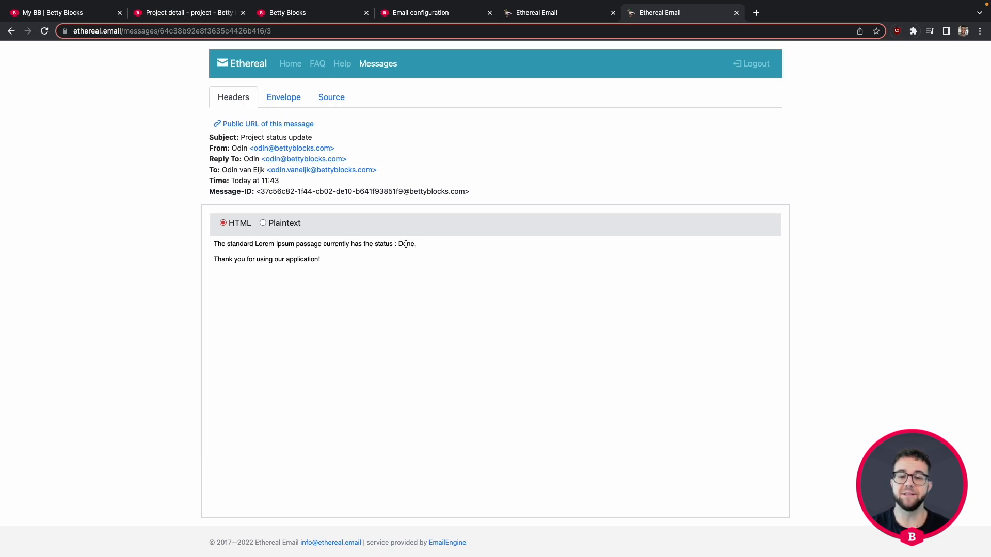